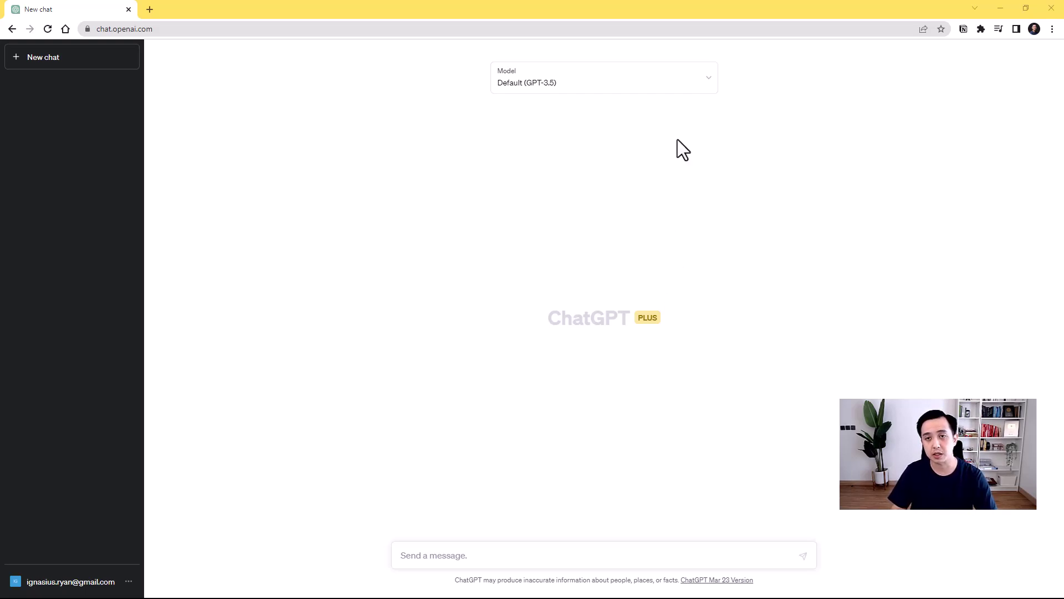
Choose the Default (GPT-3.5) model and write "Saya bekerja di perusahaan air mineral kemasan. Saat ini, saya ingin mengembangkan rencana bisnis untuk masuk ke Indonesia.".
left_click(678, 81)
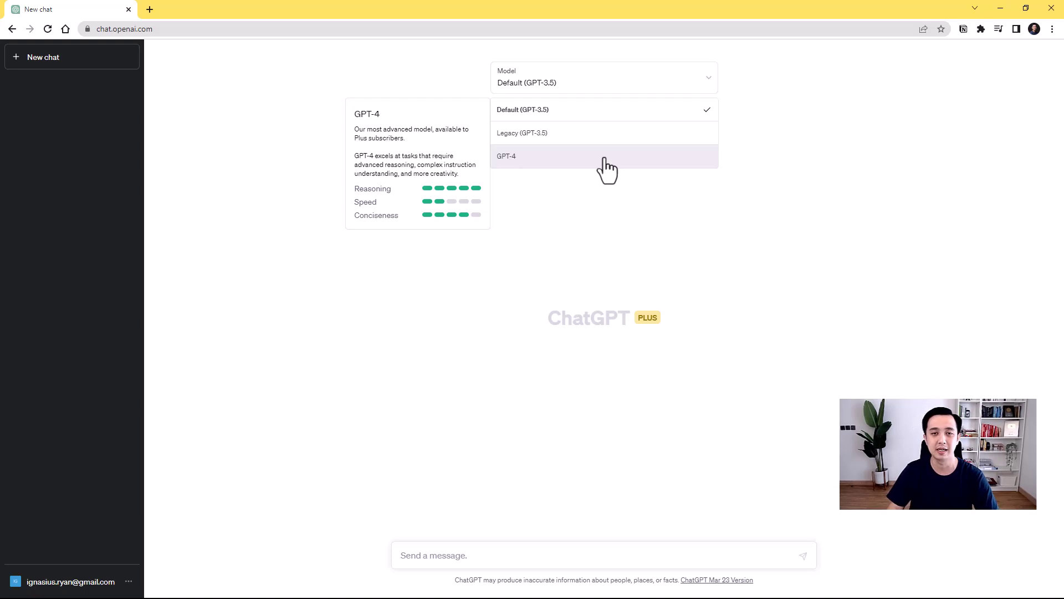
left_click(632, 115)
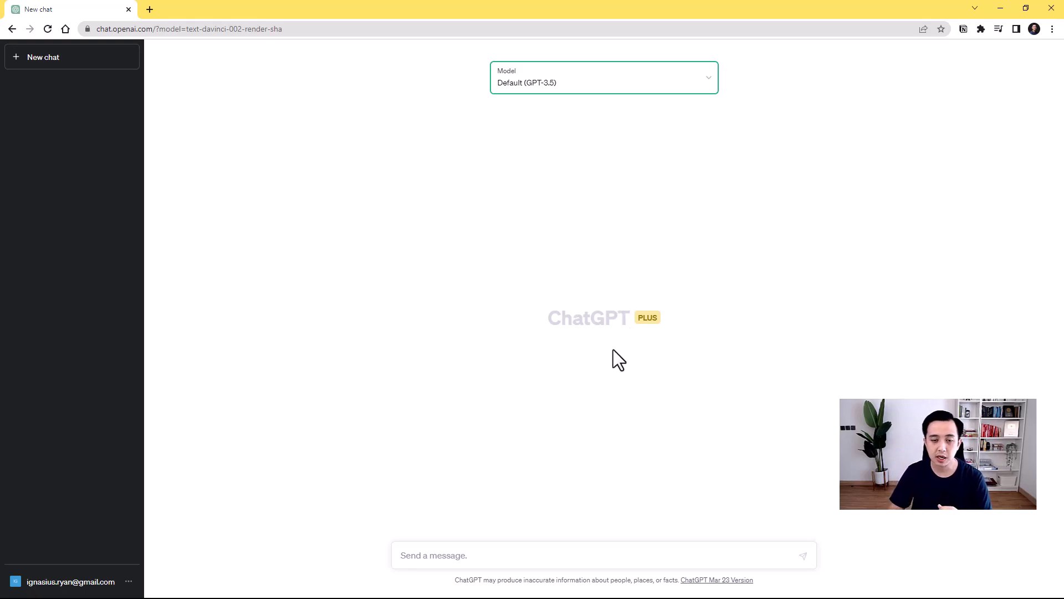
left_click(534, 555)
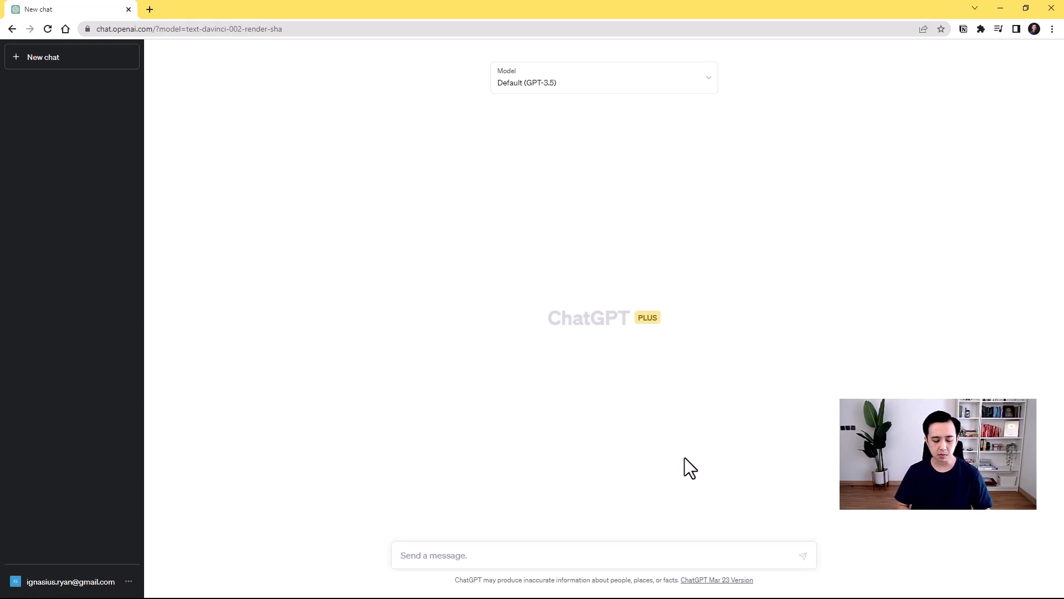
type("Saya bekerja di perusahaan air mineral kemasan.")
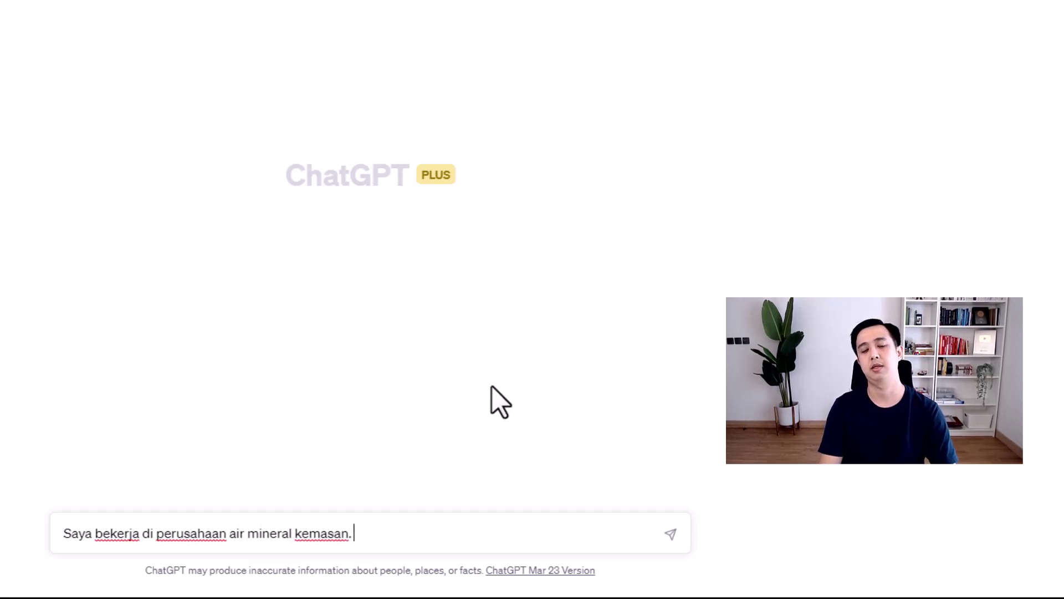
type(" Saat ini, saya ingin")
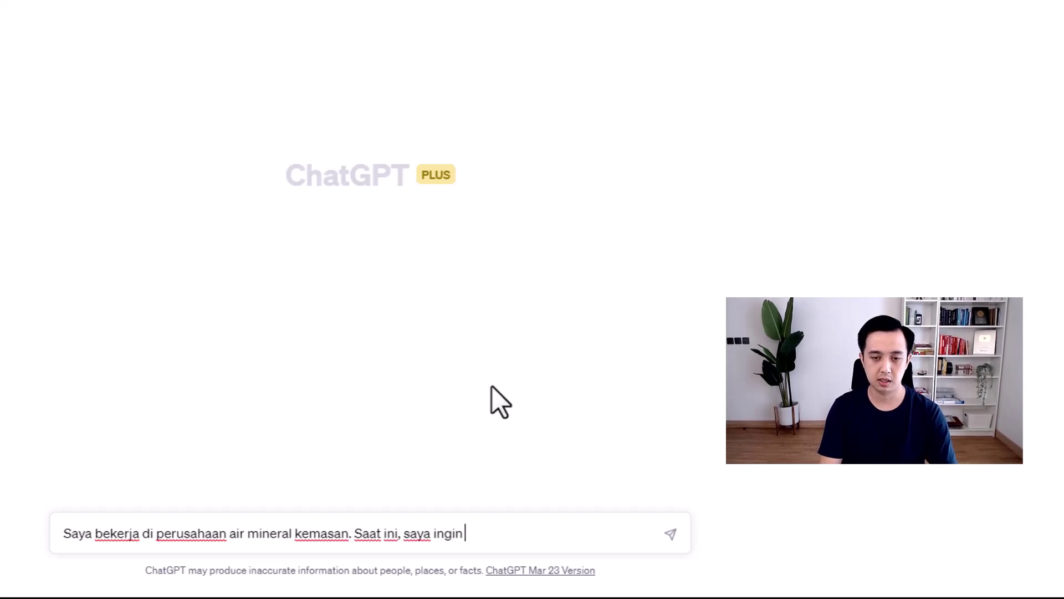
type(" mengembangkan rencana bisnis untuk masuk ke Indonesia.")
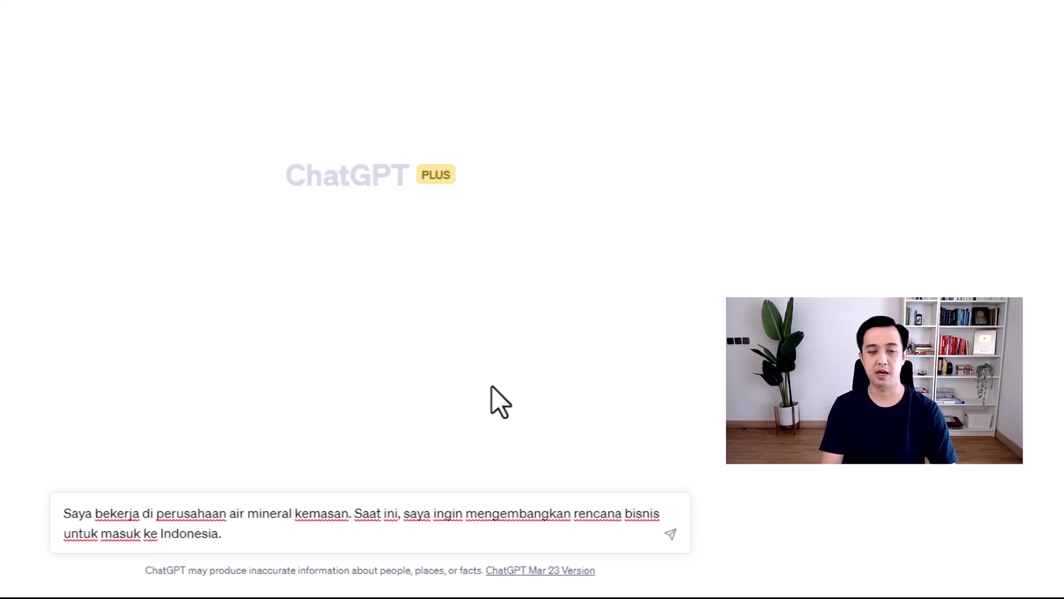
Complete the prompt with the question "Kira-kira apa saja yang harus saya siapkan?" and send it.
type(" Kira-kira apa saja yang harus sqaya")
key("BackSpace")
key("BackSpace")
key("BackSpace")
key("BackSpace")
key("BackSpace")
type("aya siapkan?")
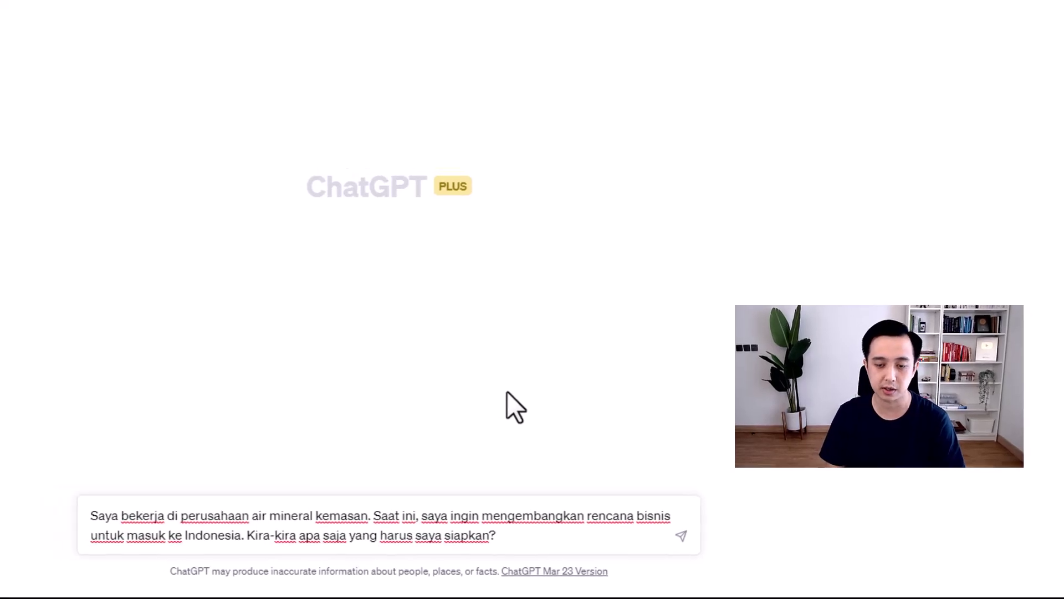
key("Return")
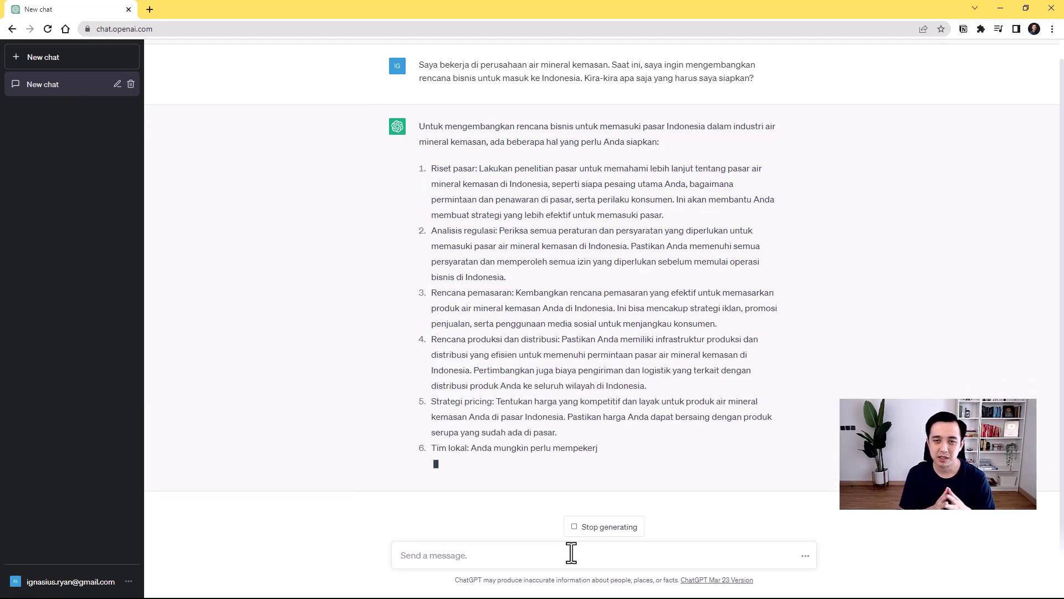
Review the answer and start a follow-up: "Tolong bantu saya untuk poin pertama. Bagaimana riset pasar yang ada di Indonesia dan sisi analisa kompetitor dan".
scroll(675, 333, "up", 2)
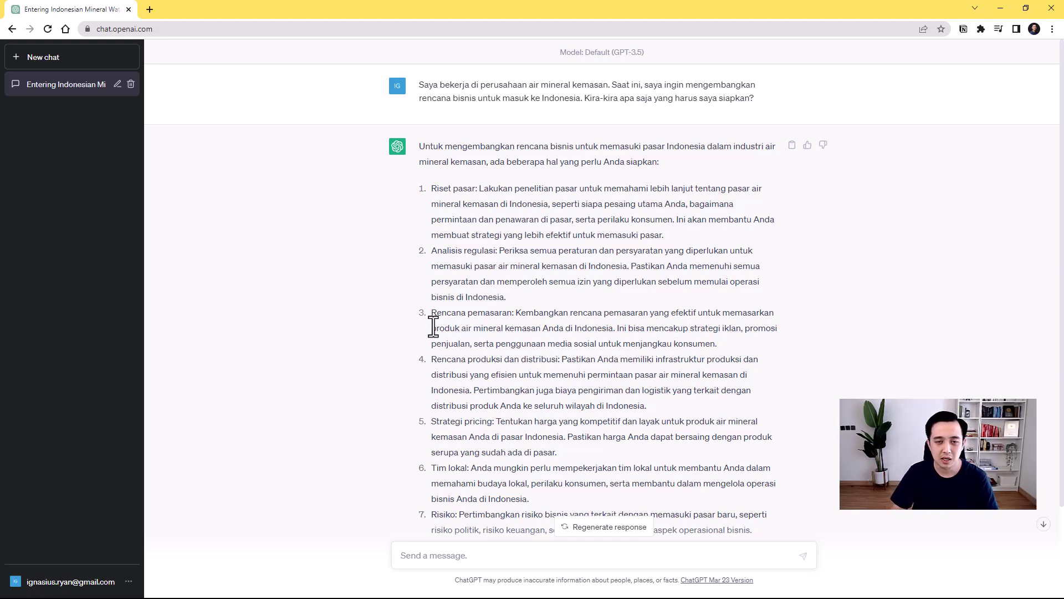
scroll(513, 328, "down", 1)
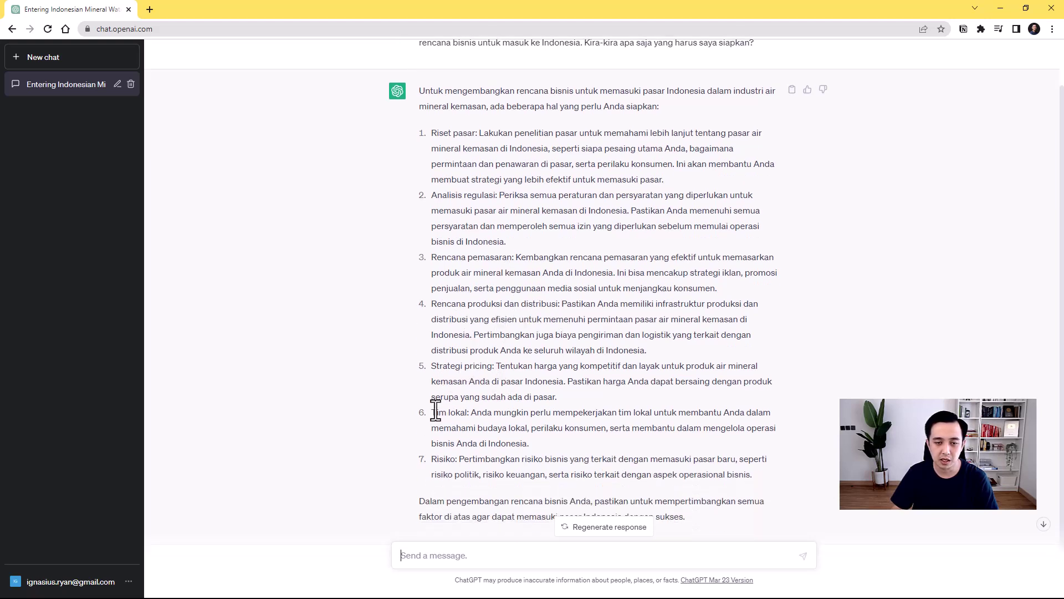
scroll(455, 460, "down", 1)
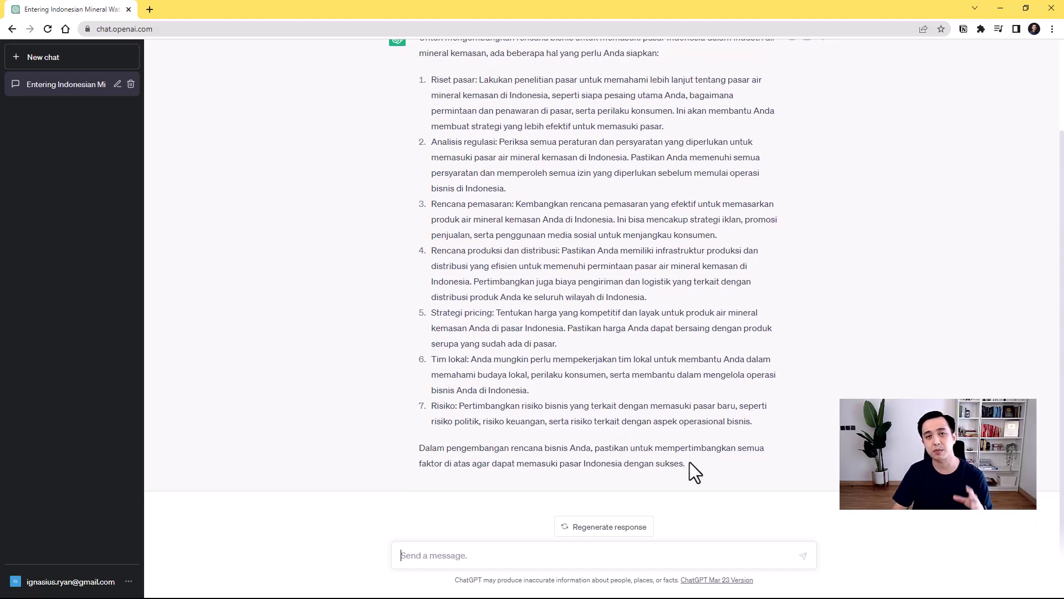
scroll(695, 471, "up", 1)
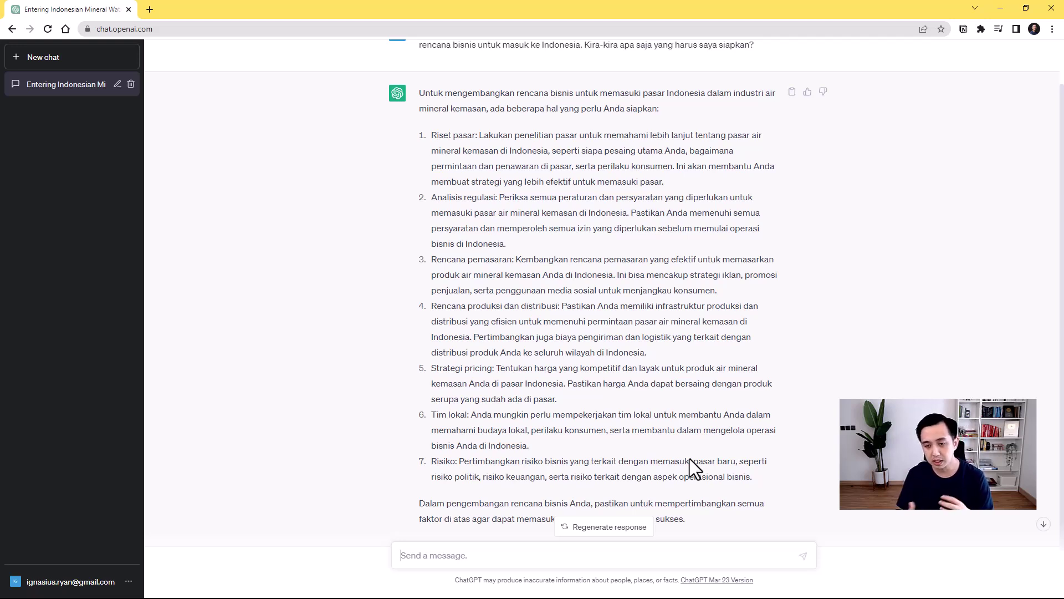
scroll(693, 444, "down", 1)
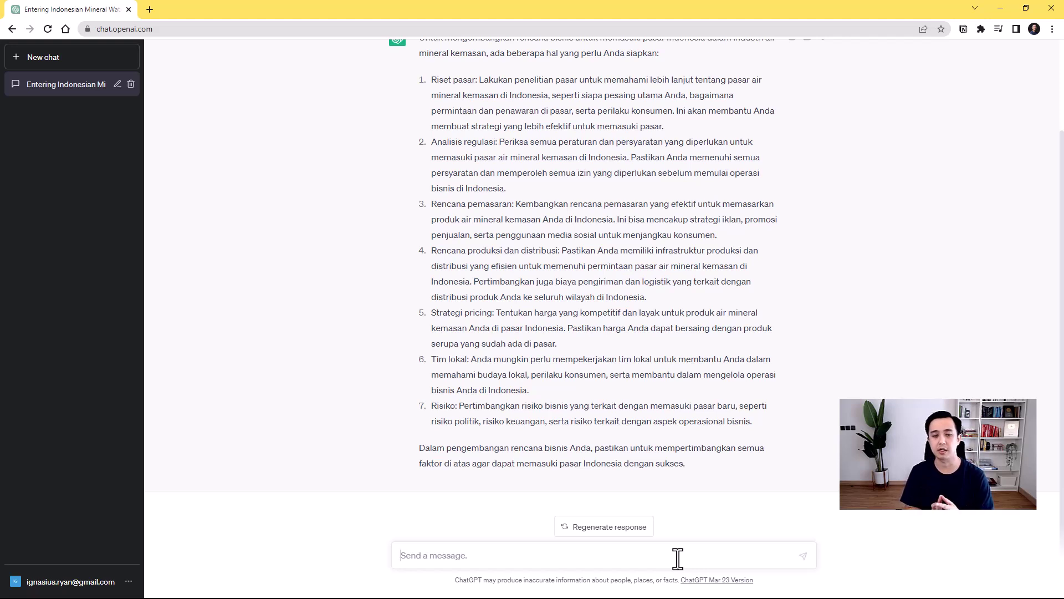
type("Tolong bantu saya untuk poin pertama.")
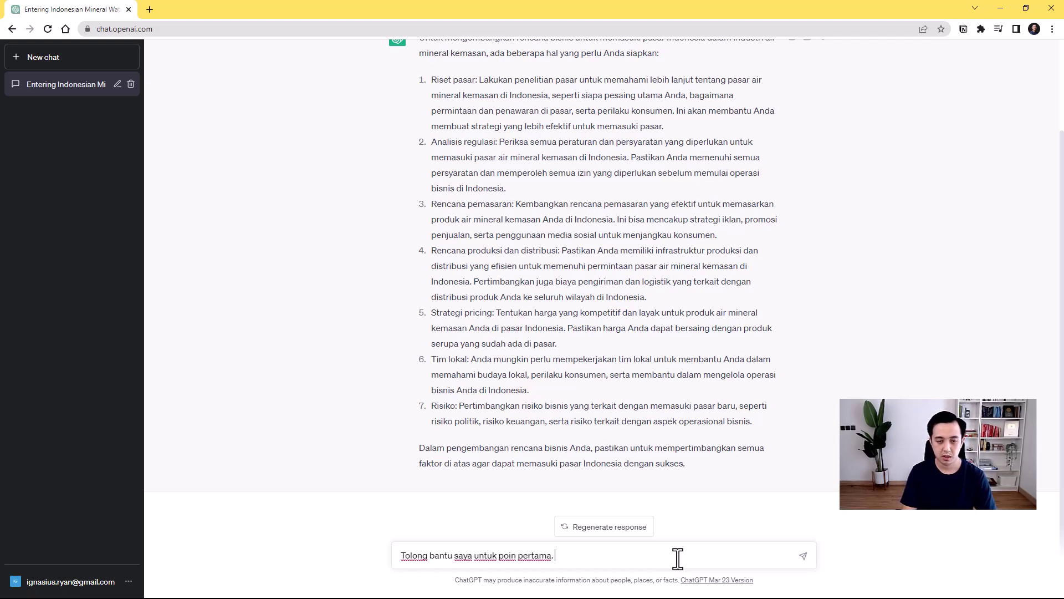
type(" Bagaimana ")
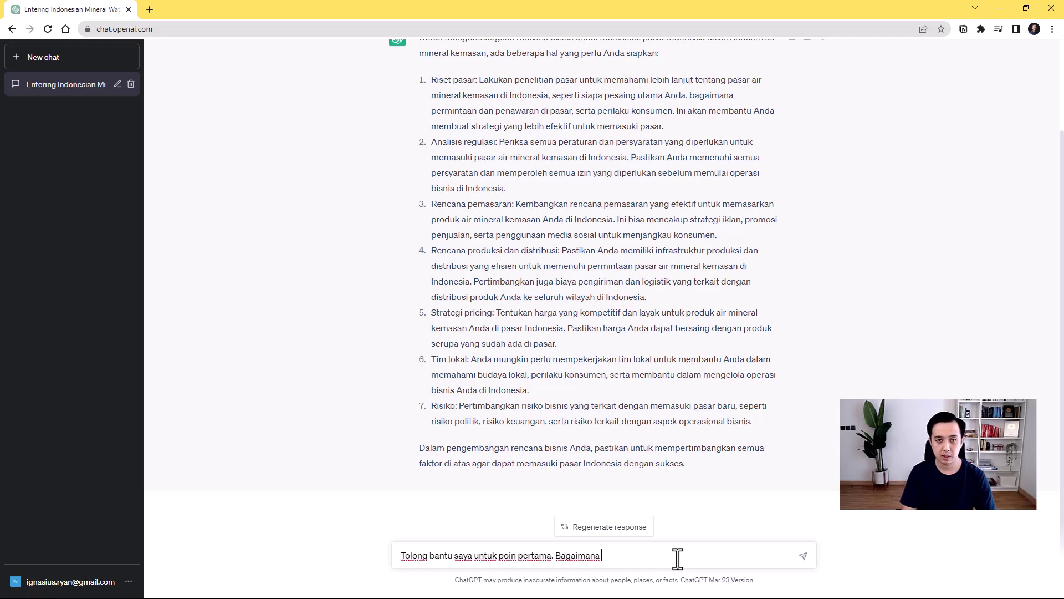
type("riset p")
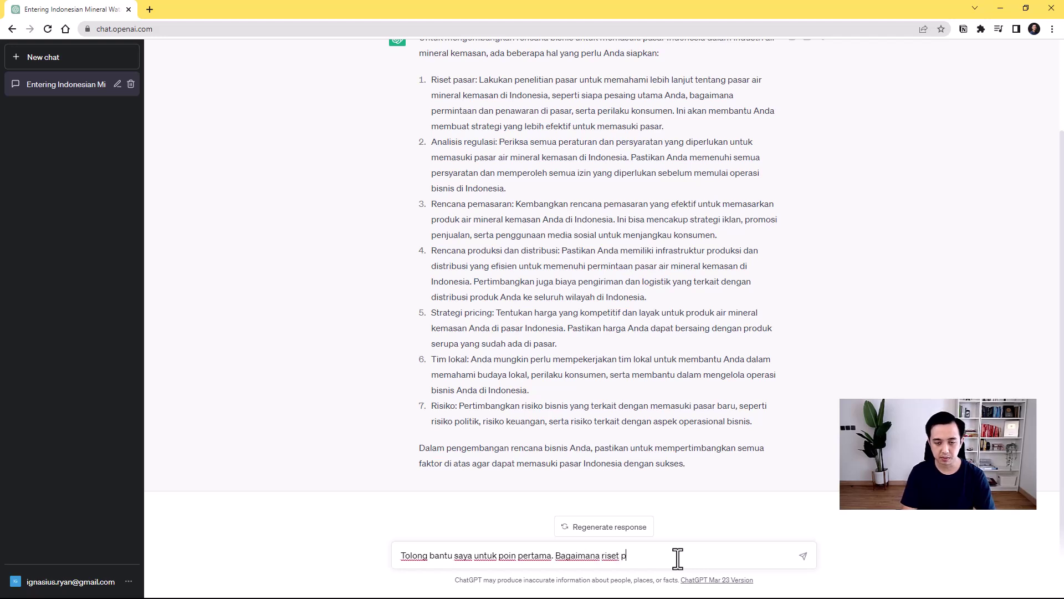
type("asar yang ada di ")
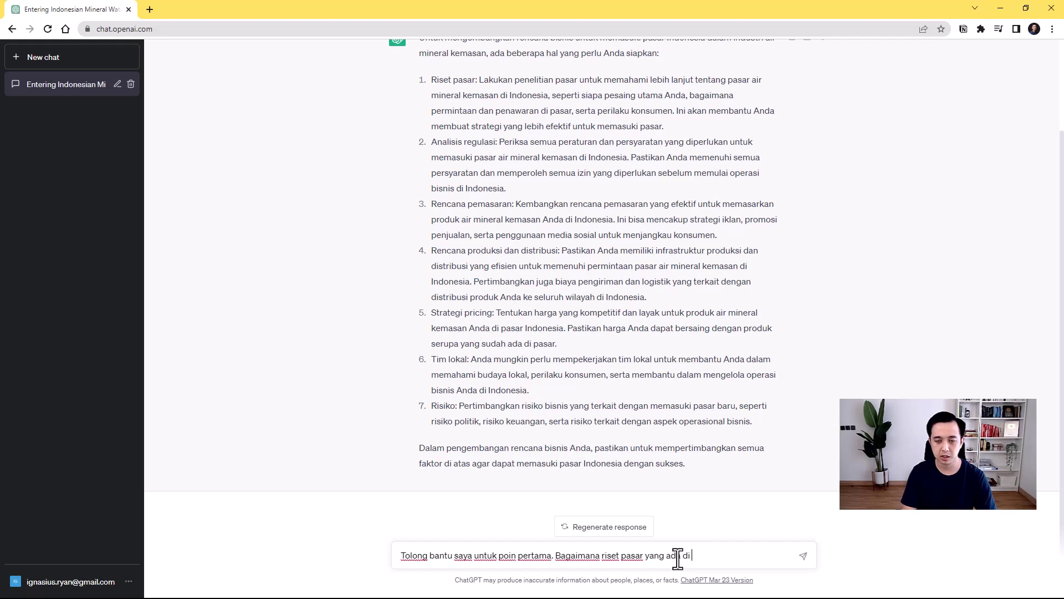
type("Indonesia dan sis")
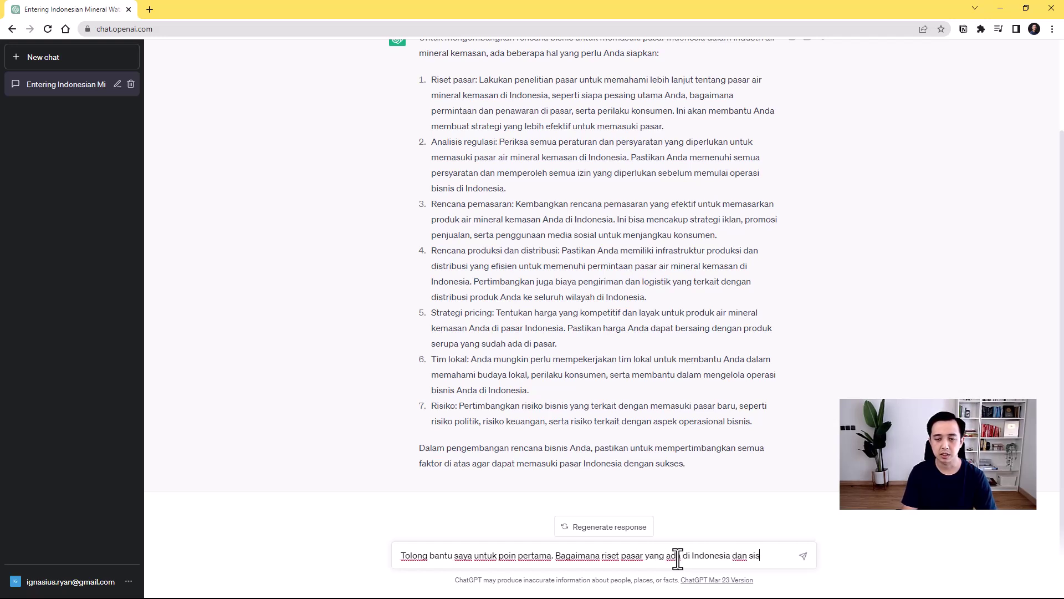
type("i analisa kom")
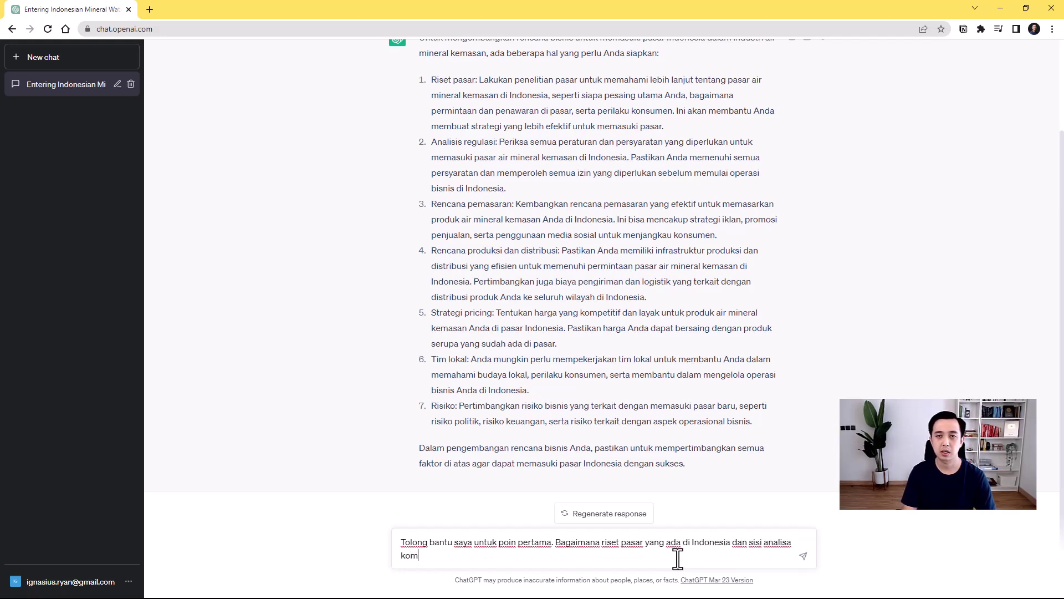
type("petitor dan ")
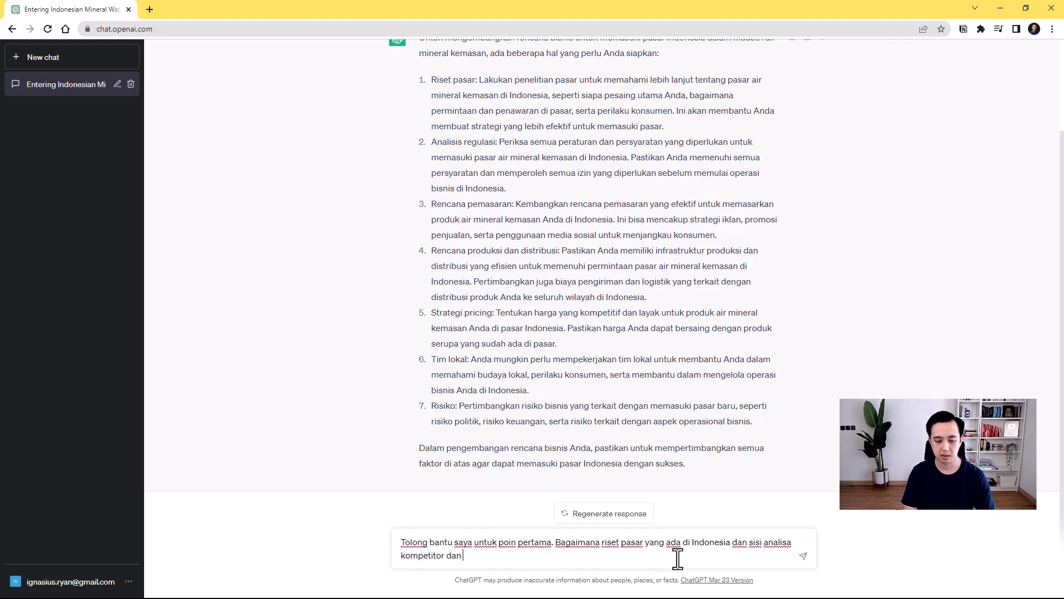
Finish the follow-up question with "besaran estimasi penjualan yang ada di negara tersebut?" and send it.
type("besaran")
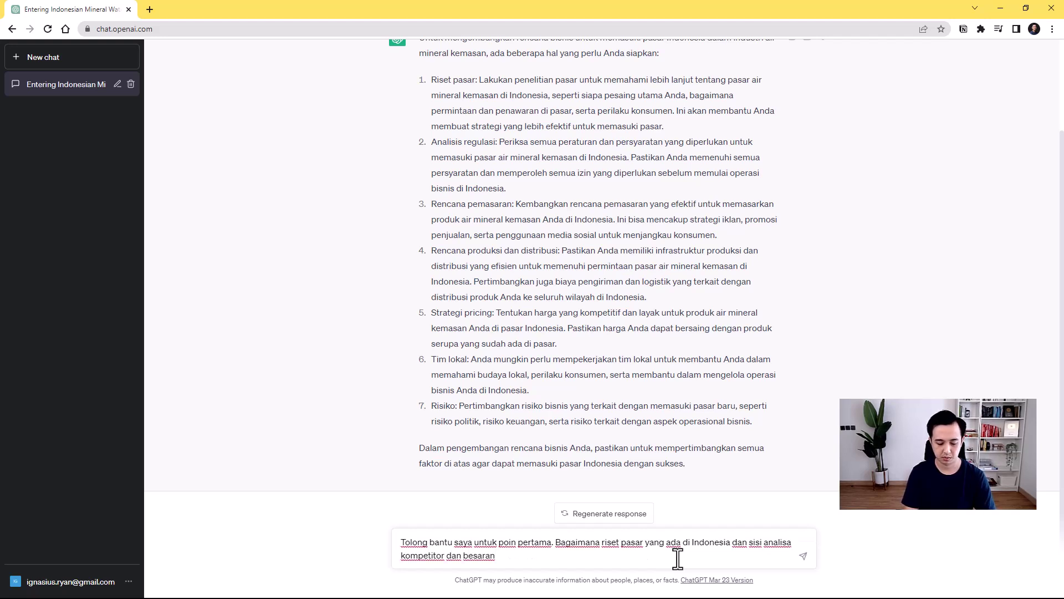
type(" estima")
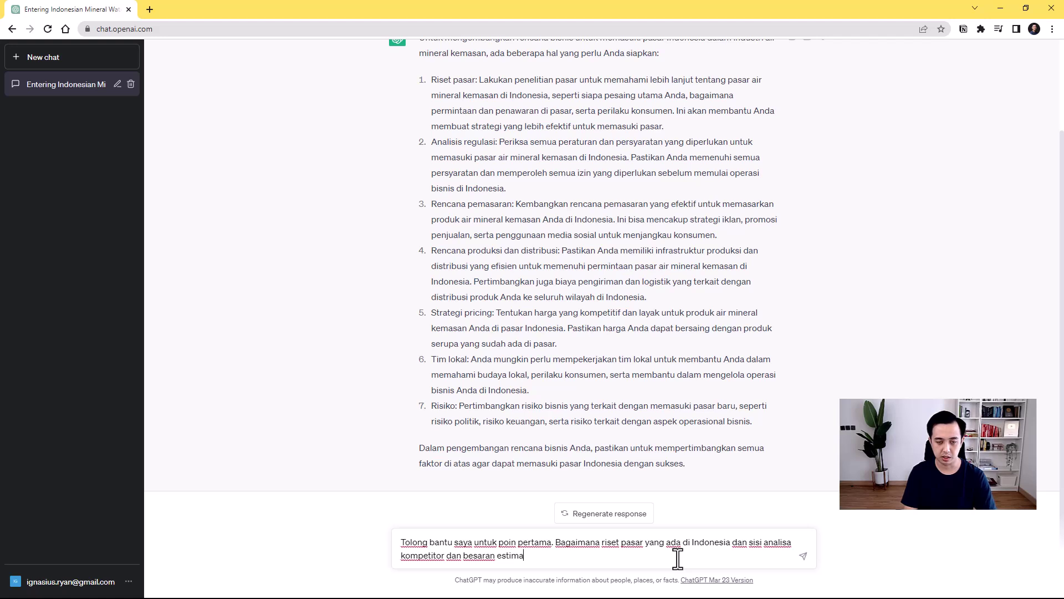
type("si penjualan y")
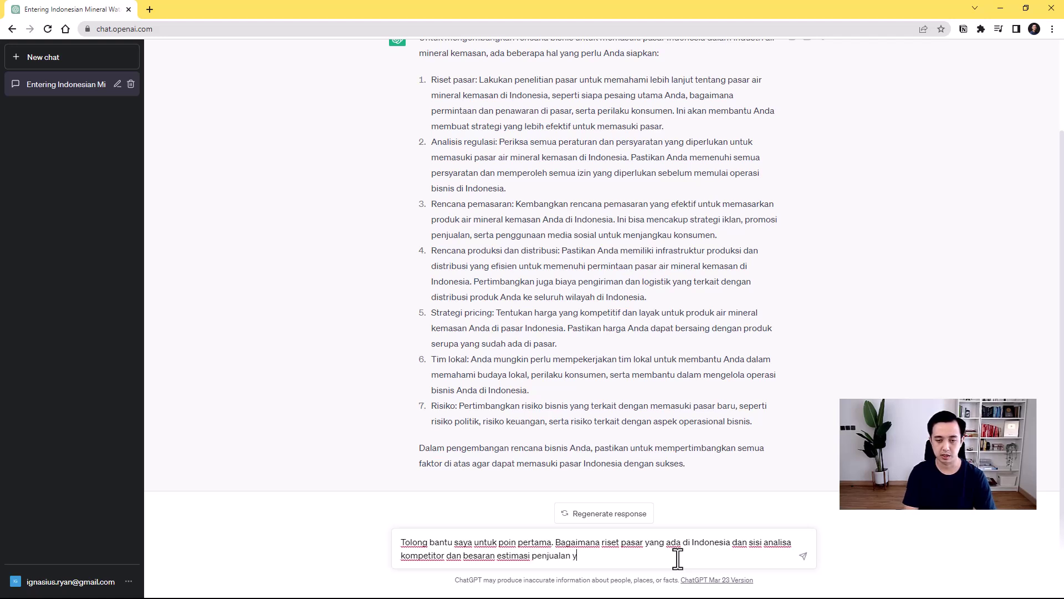
type("ang ada di negara")
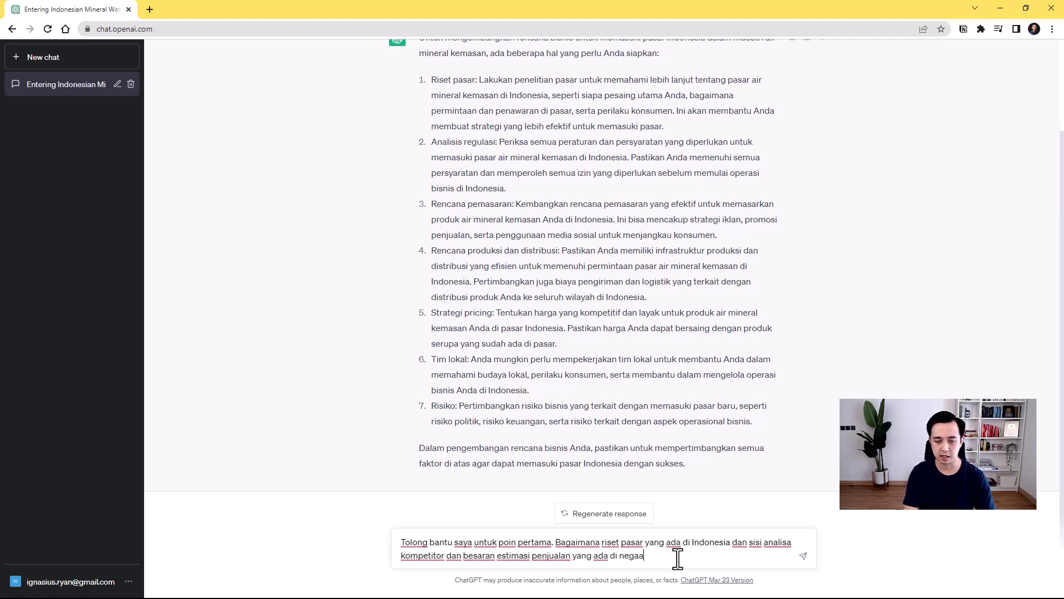
type(" tersebu")
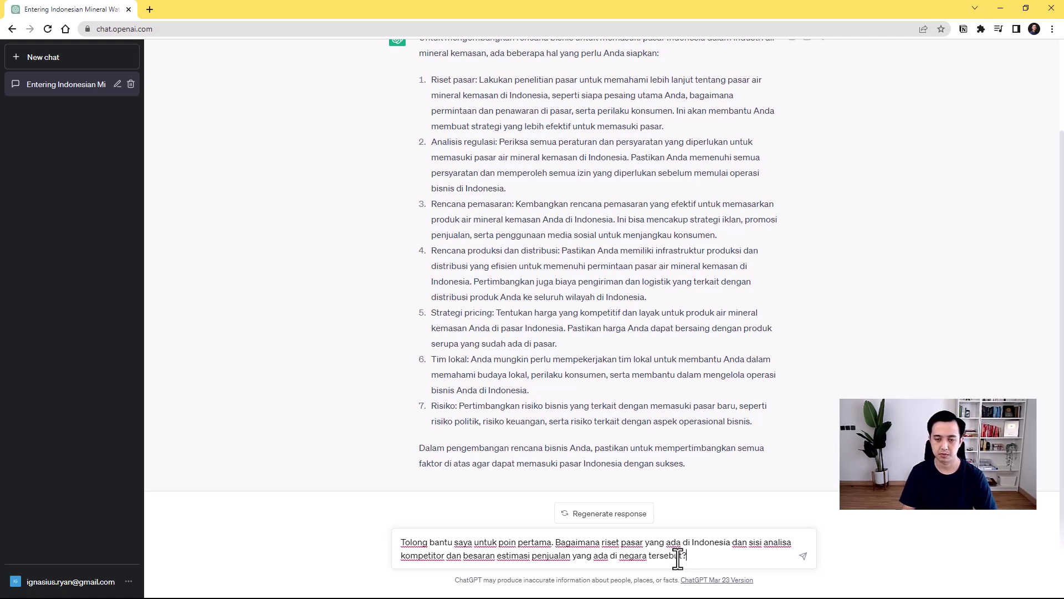
type("t?")
key("Return")
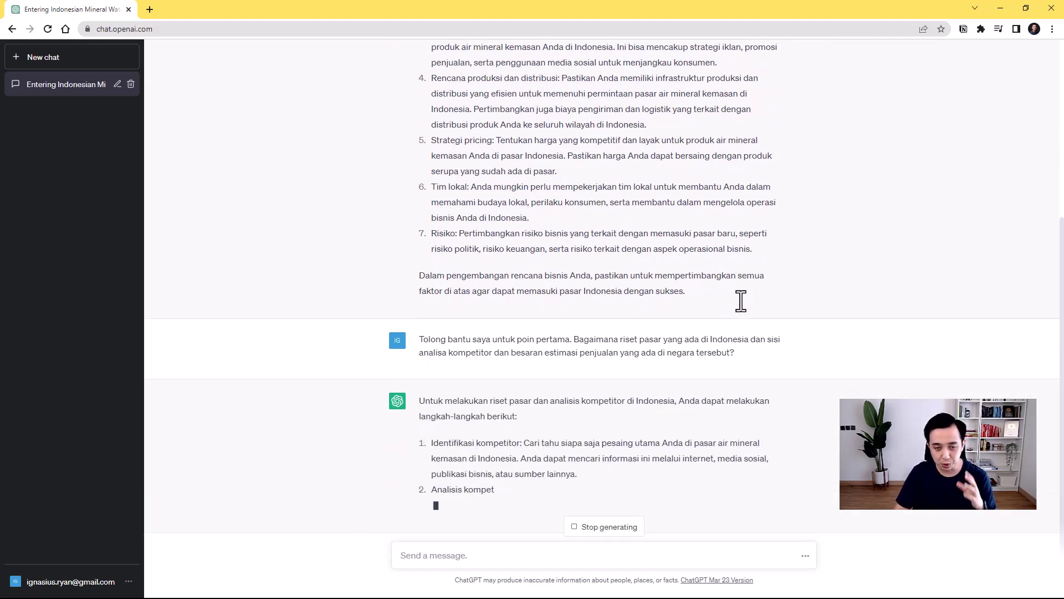
Send the follow-up question "Siapa saja kompetitor yang mesti saya pertimbangkan atau pelajari lebih lanjut?" about the competitors to study.
scroll(742, 303, "up", 2)
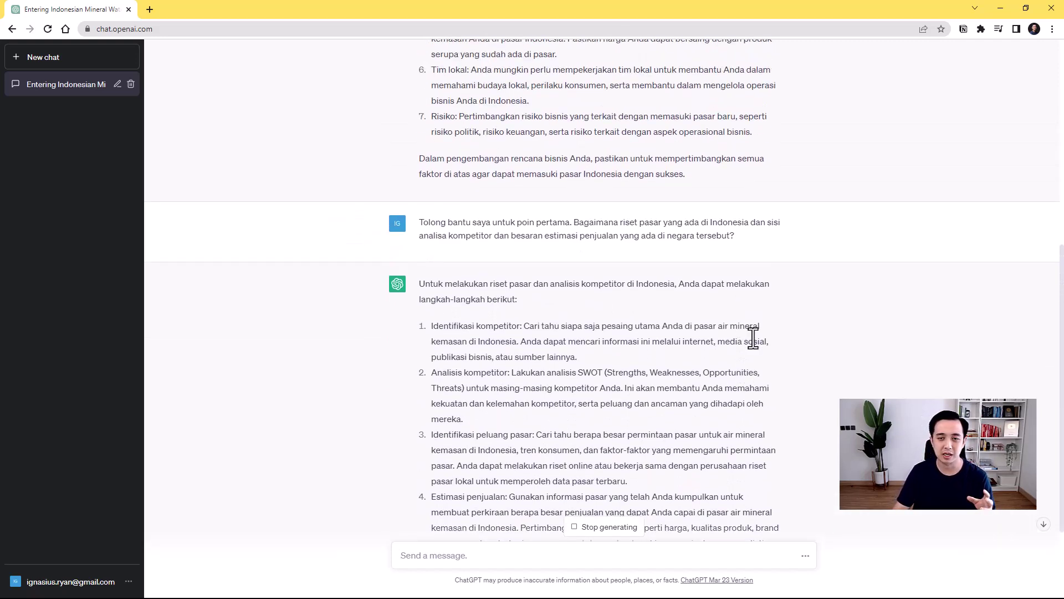
scroll(757, 362, "down", 1)
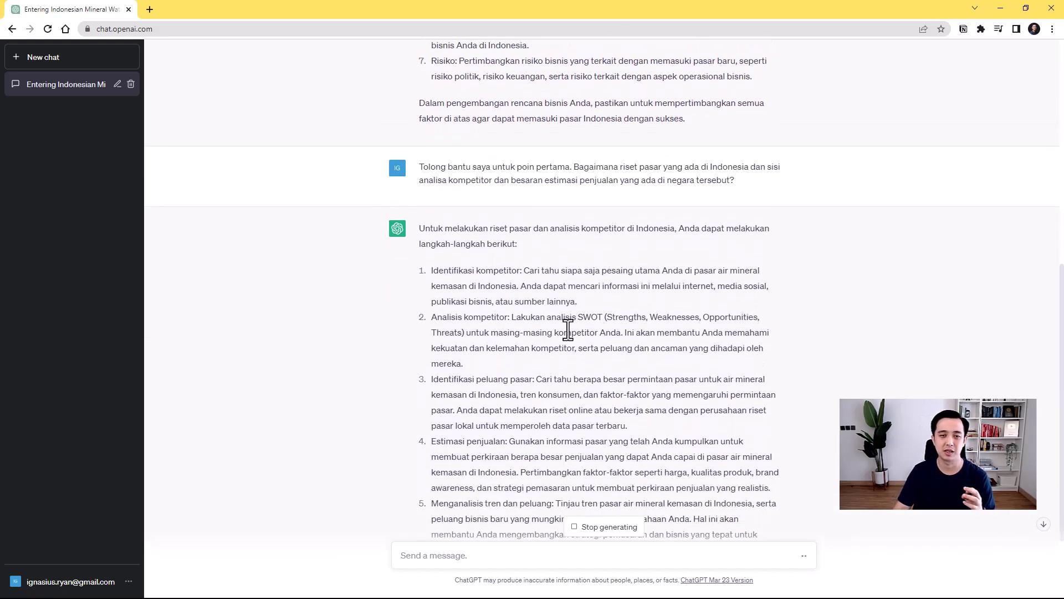
scroll(553, 301, "down", 1)
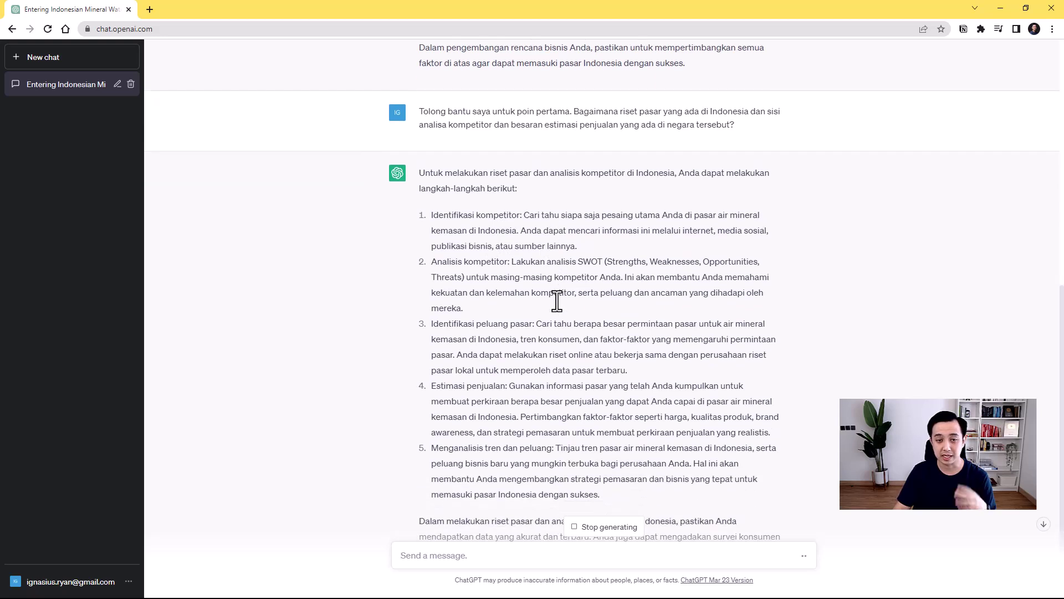
scroll(554, 307, "down", 1)
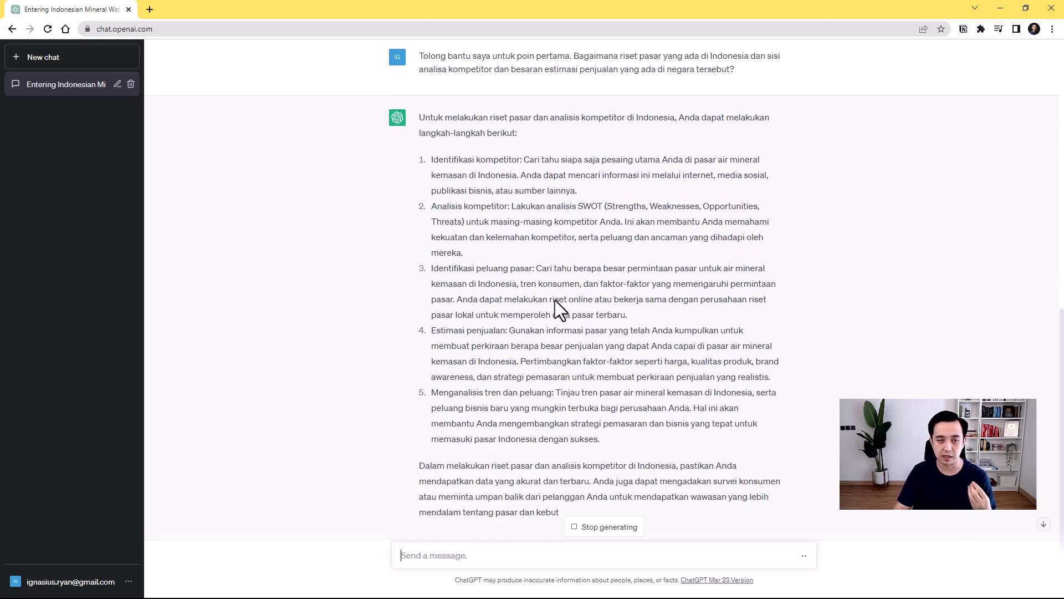
scroll(557, 308, "down", 1)
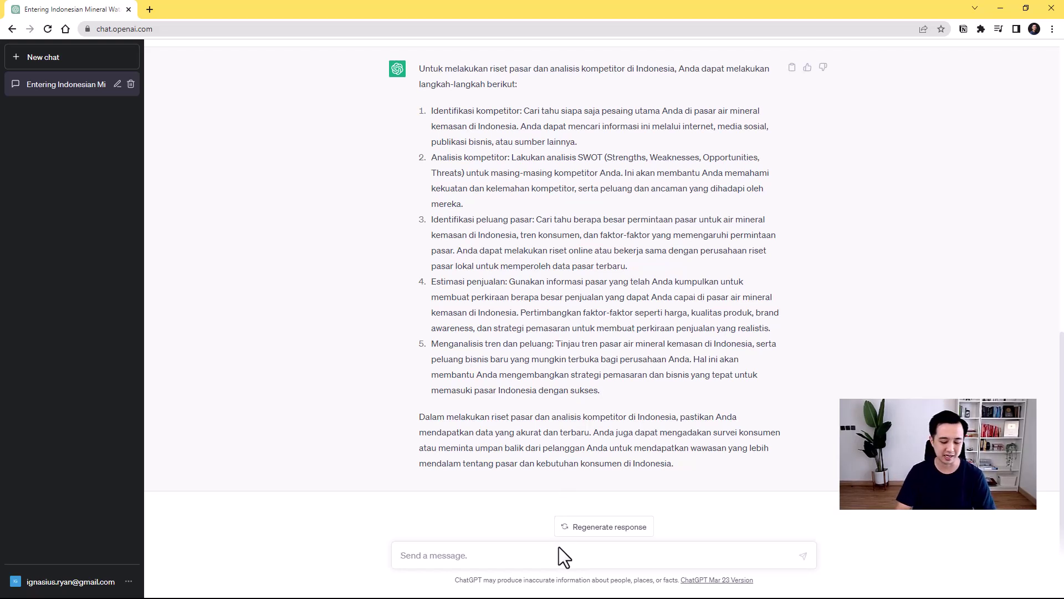
type("Siapa sa")
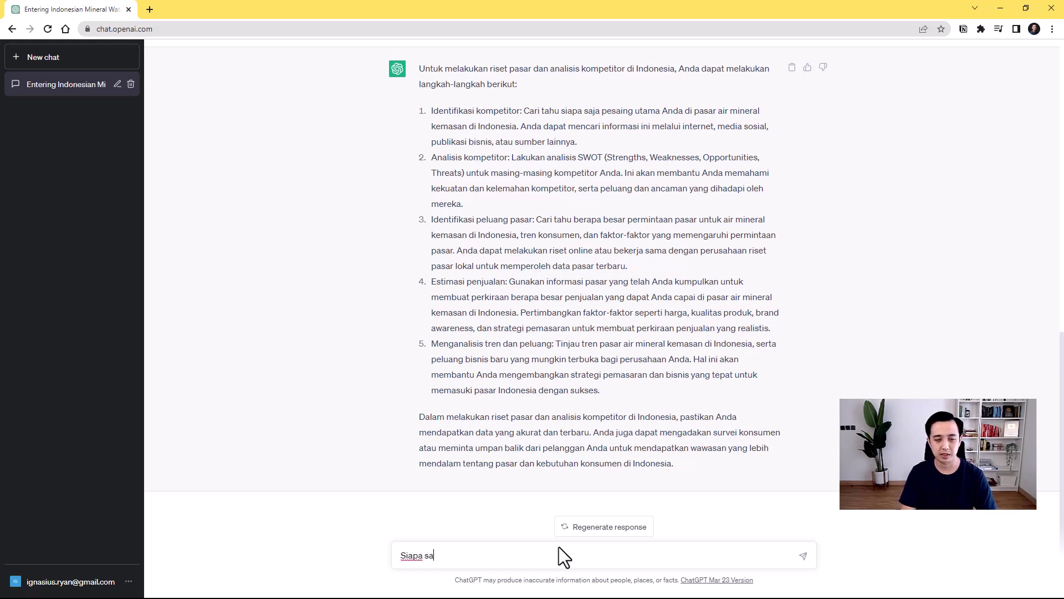
type("ja kompetitor ")
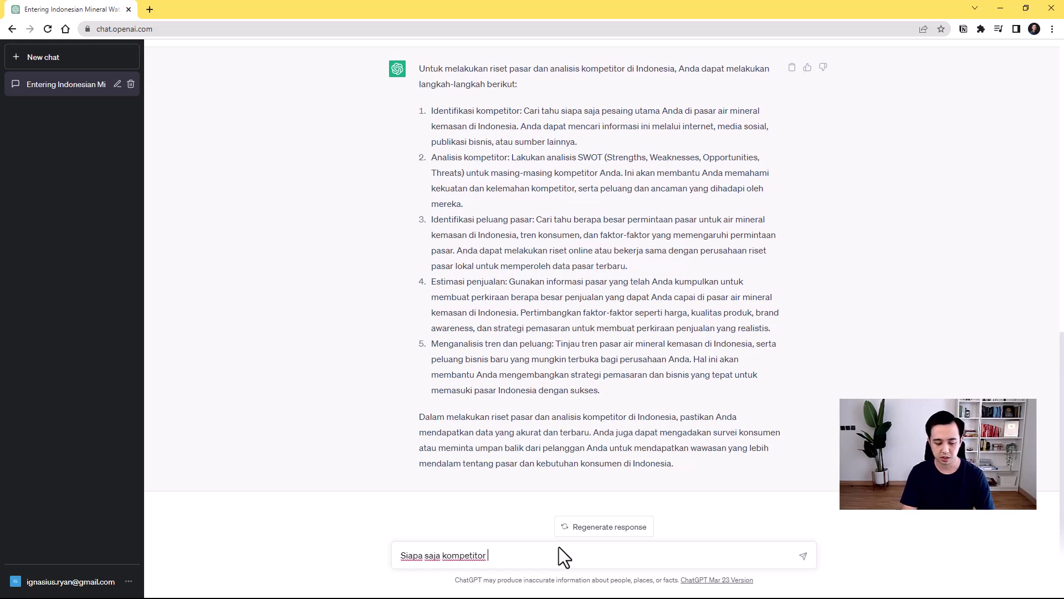
type("yang mesti saya")
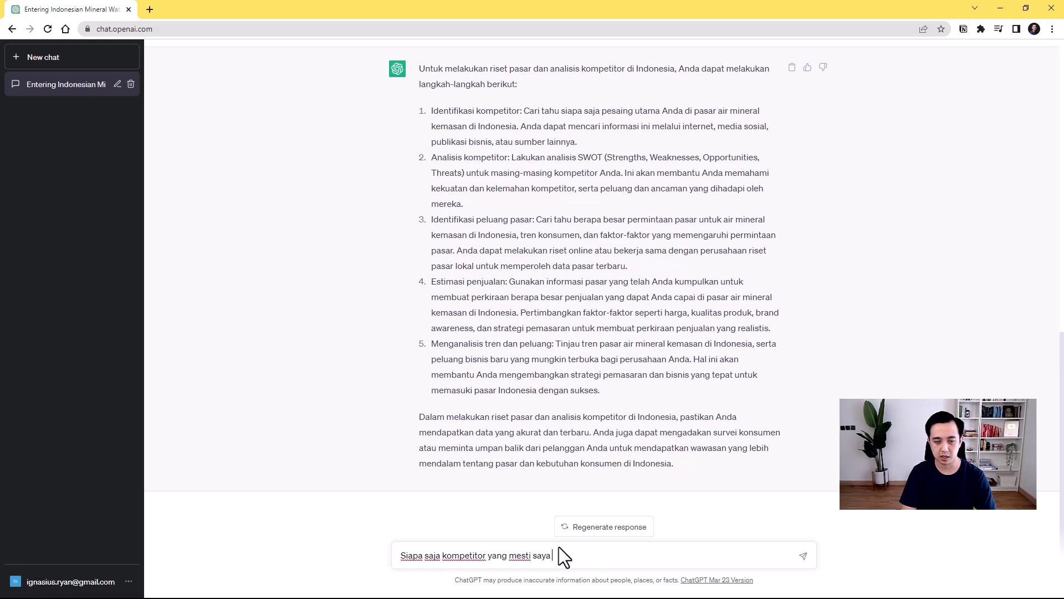
type(" pertimbangkan ")
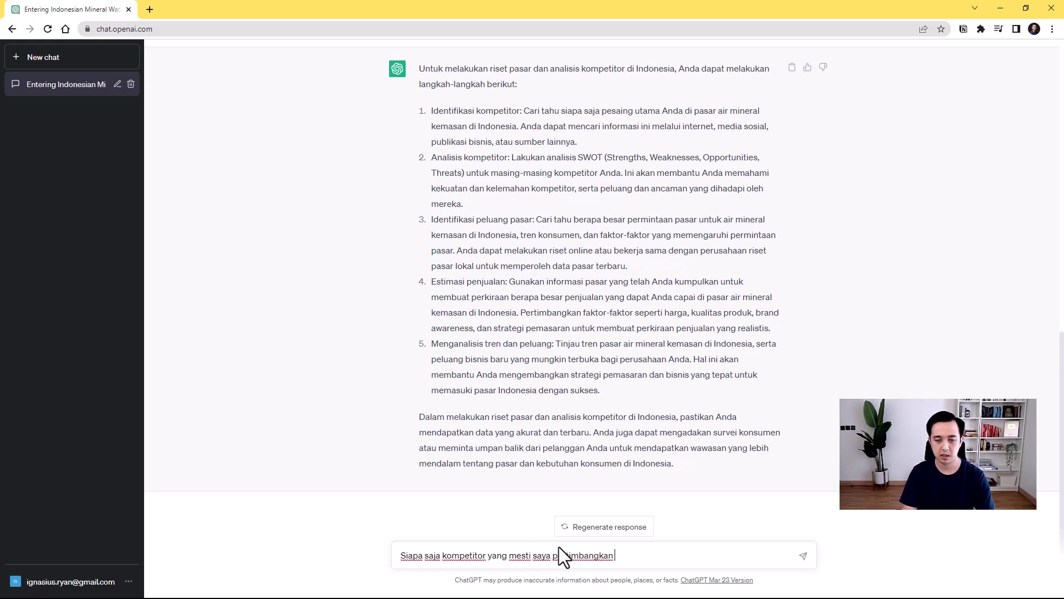
type("atau pelajari leb")
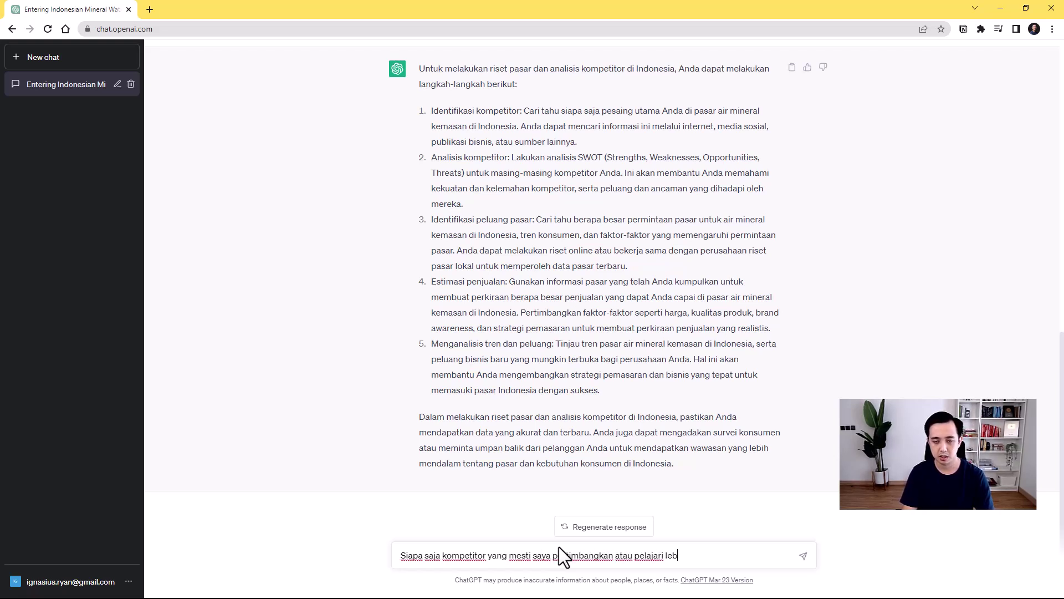
type("ih lanjut?")
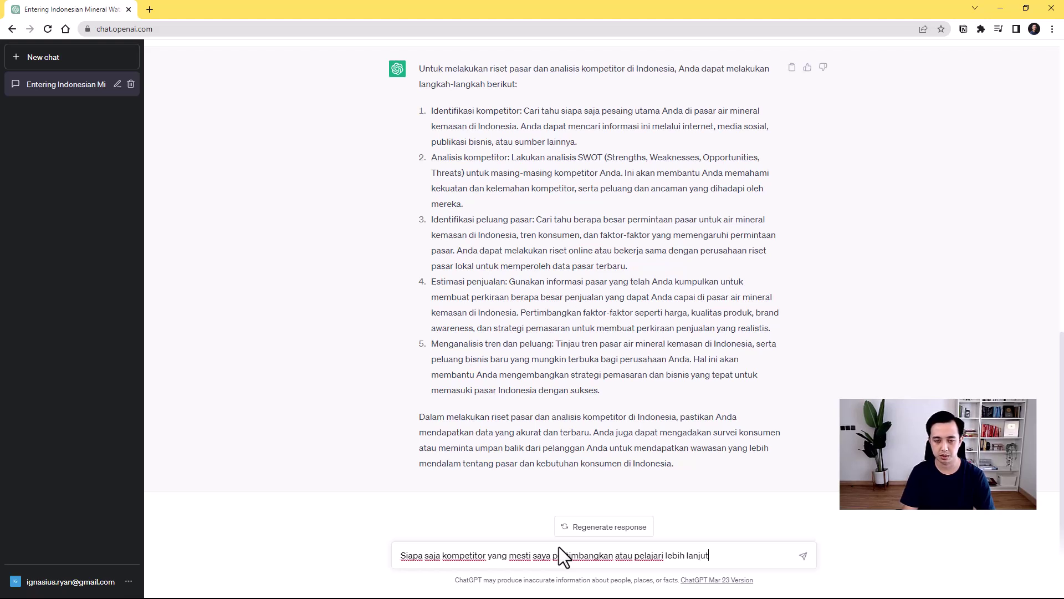
key("Return")
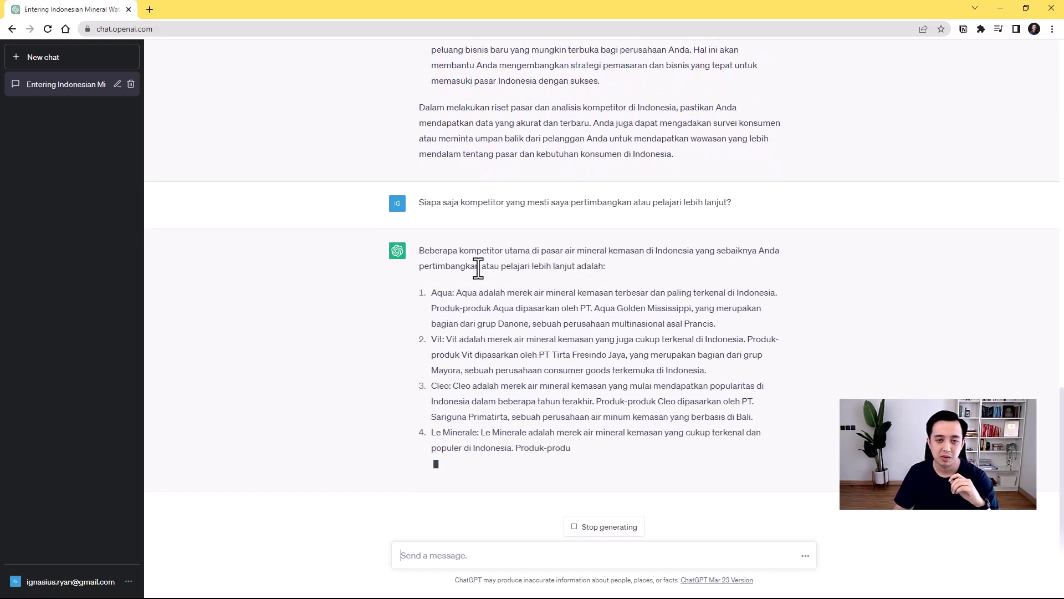
Review the competitor list and send the question "Berapa estimasi penjualan air mineral kemasan di Indonesia setiap bulannya?".
scroll(499, 283, "up", 1)
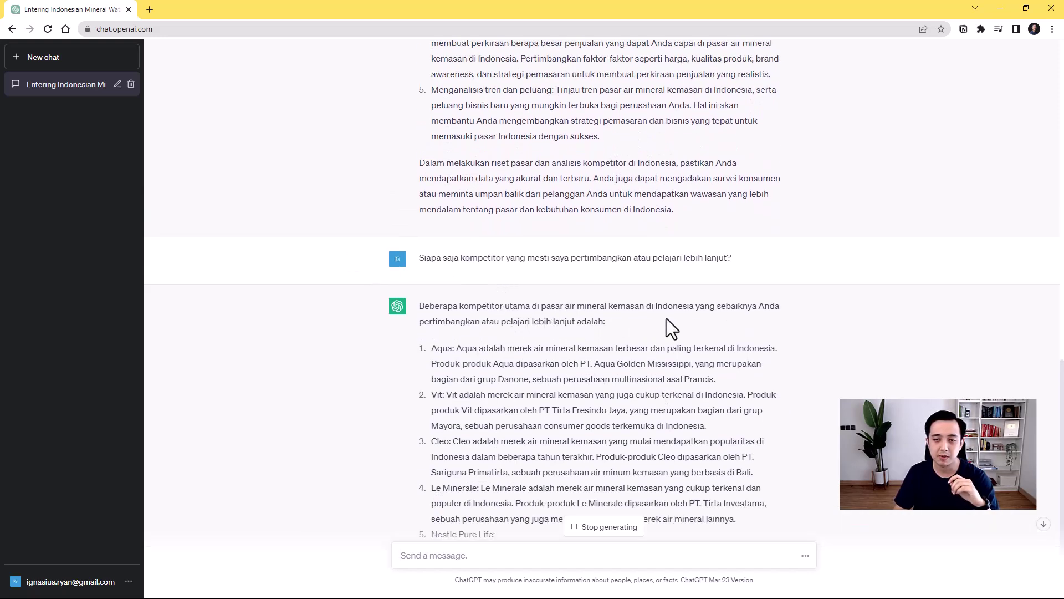
scroll(684, 330, "down", 1)
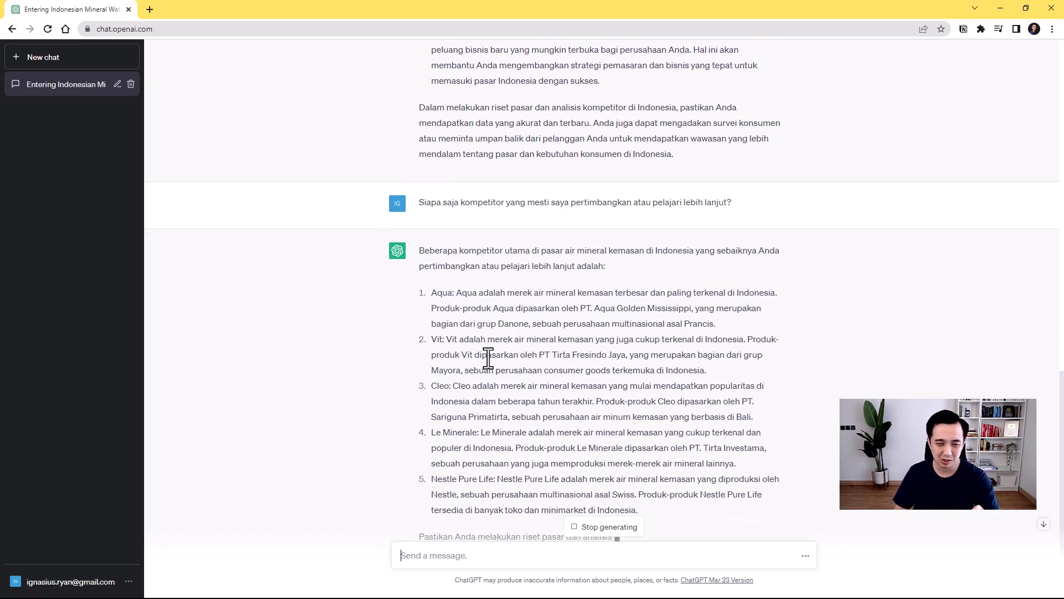
scroll(540, 313, "down", 1)
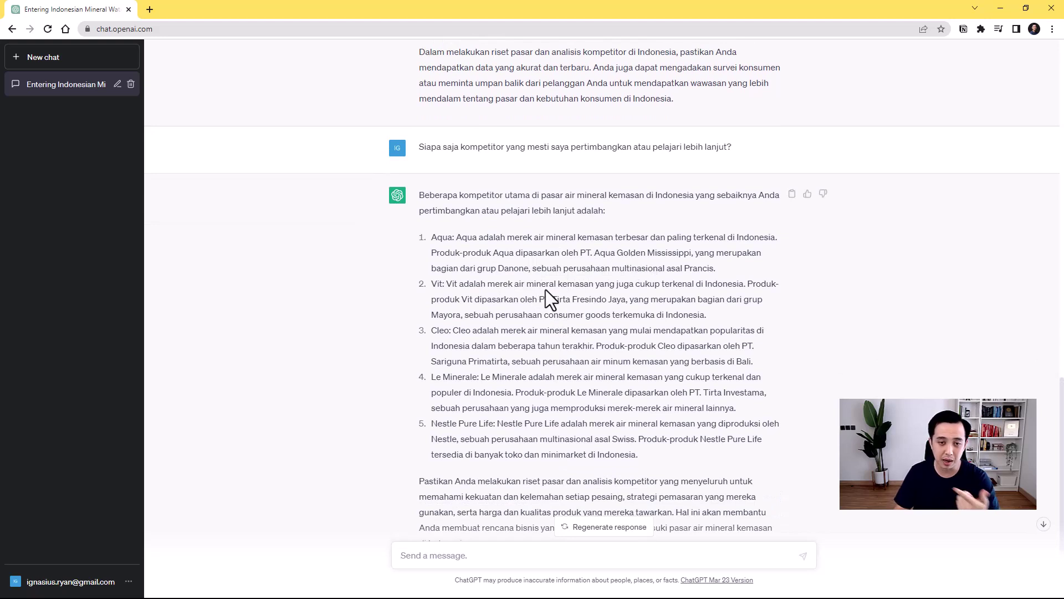
scroll(548, 294, "down", 1)
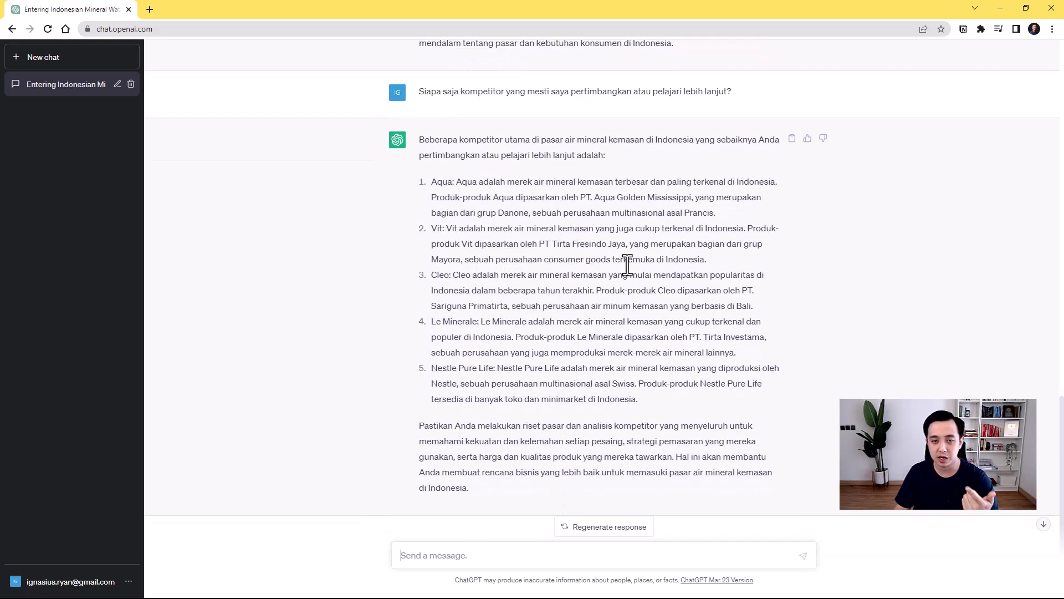
scroll(627, 264, "down", 1)
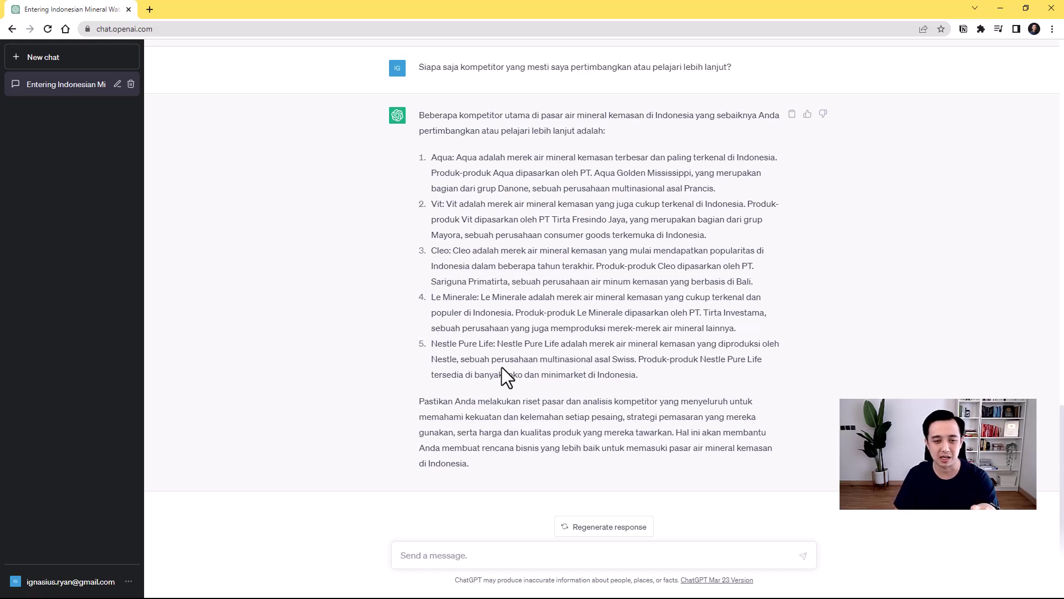
left_click(536, 556)
type("Berapa estimasi penjualan air mineral kemasasn di Indonesia setiap bulannya")
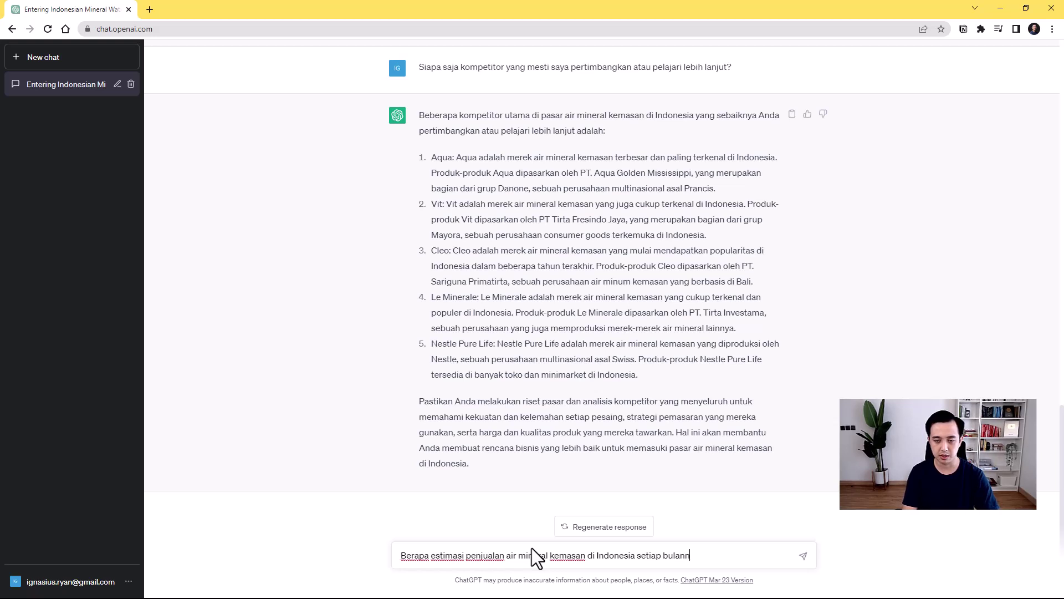
type("?")
key("Return")
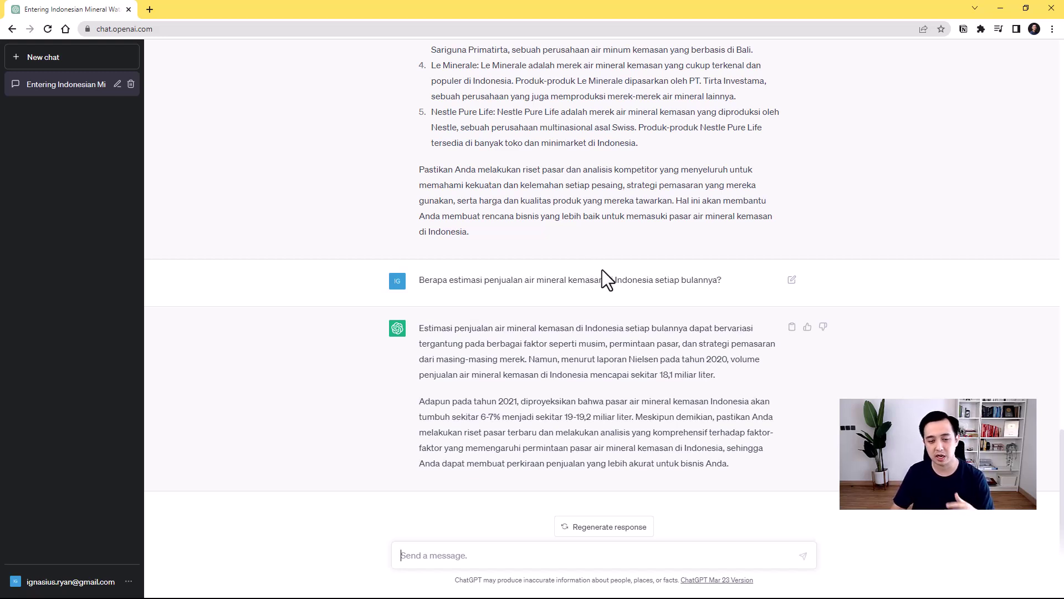
Start a new message announcing the market entry decision with the sentence "Saya memutuskan untuk masuk ke Indonesia.".
left_click(568, 556)
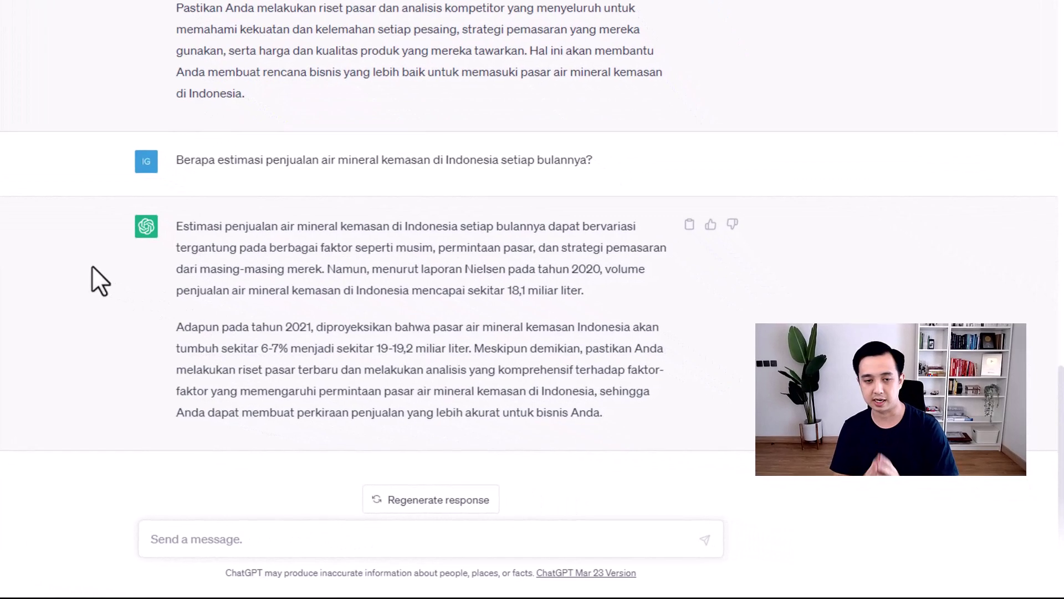
type("Saya m")
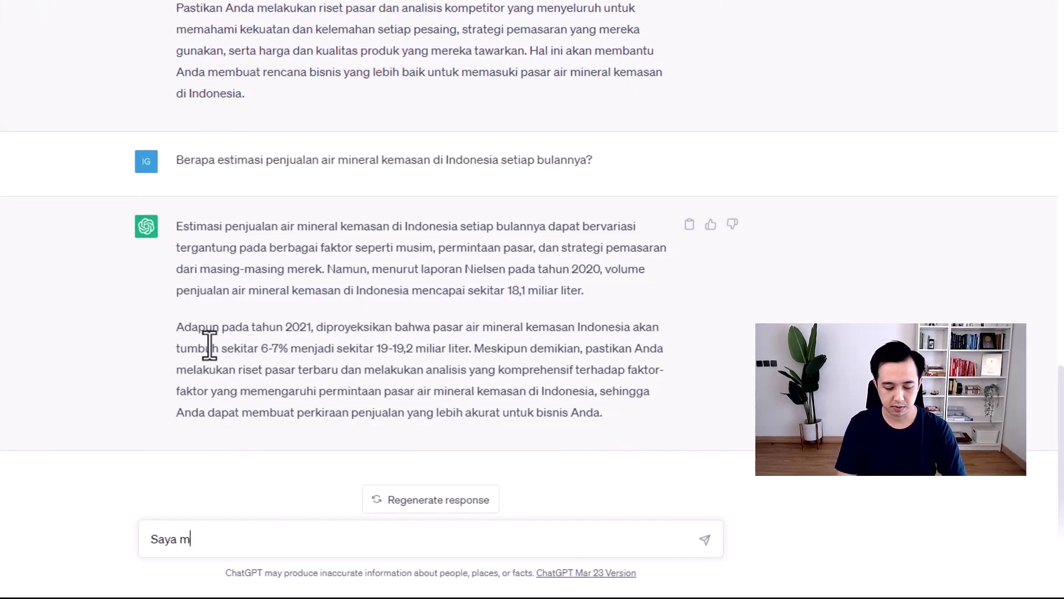
type("emutuskan untuk ")
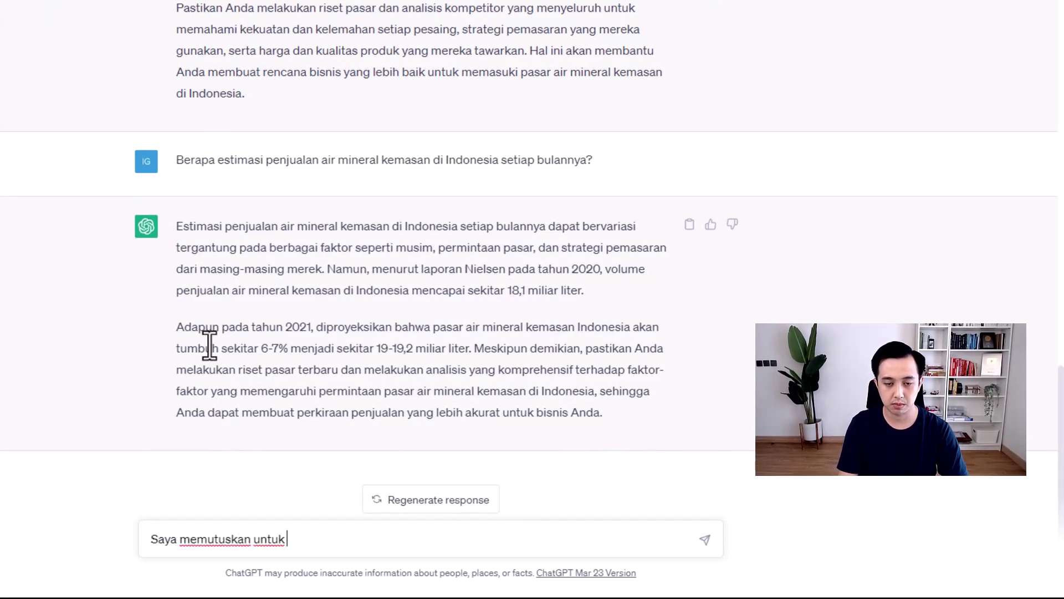
type("masuk ke Idn")
key("BackSpace")
key("BackSpace")
type("ndonesia. Saya ")
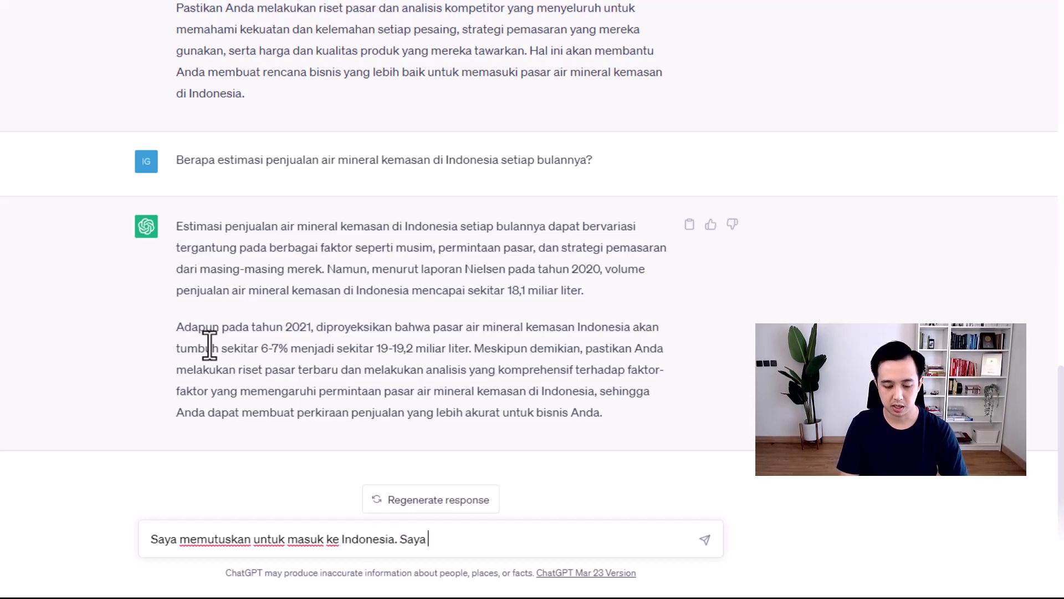
Continue the message with the request "Saya butuh bantuan untuk membuat rencana kerja peluncuran produk air mineral kemasan terbaru ini".
type("me")
key("BackSpace")
key("BackSpace")
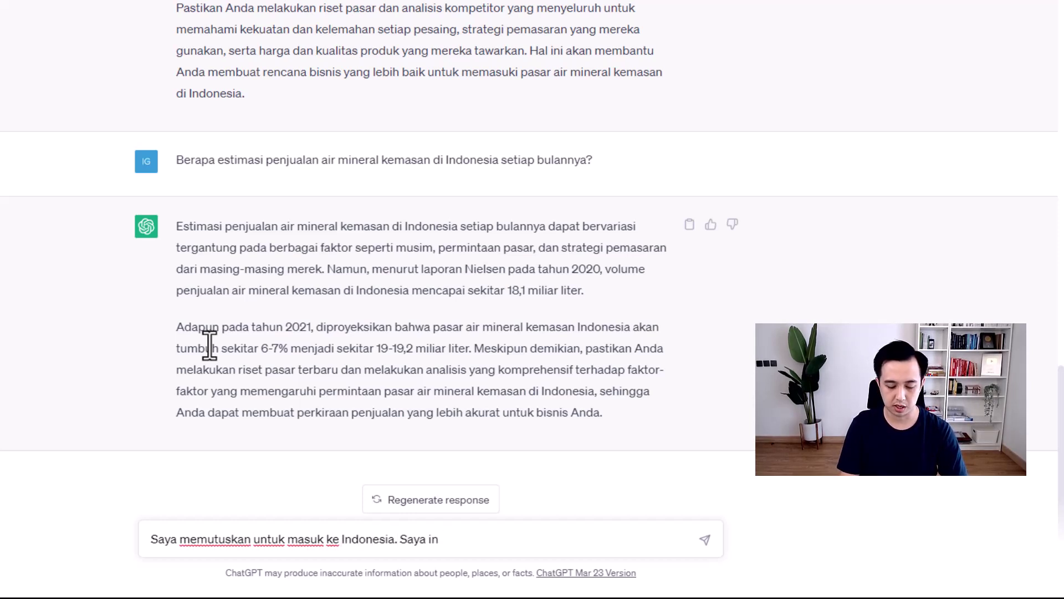
type("butuh bantuanm")
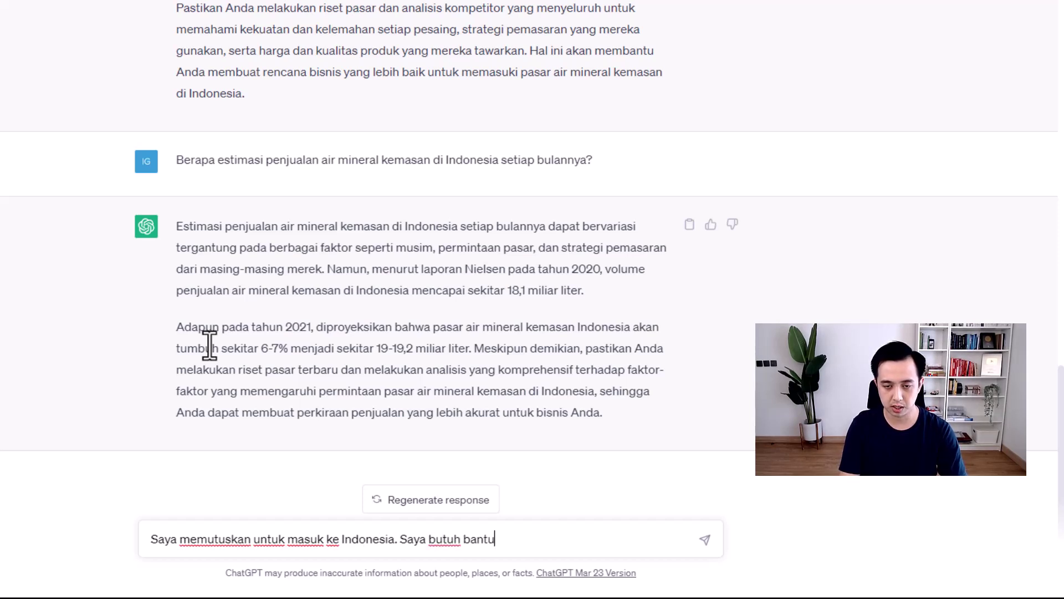
key("BackSpace")
key("BackSpace")
type("untuk")
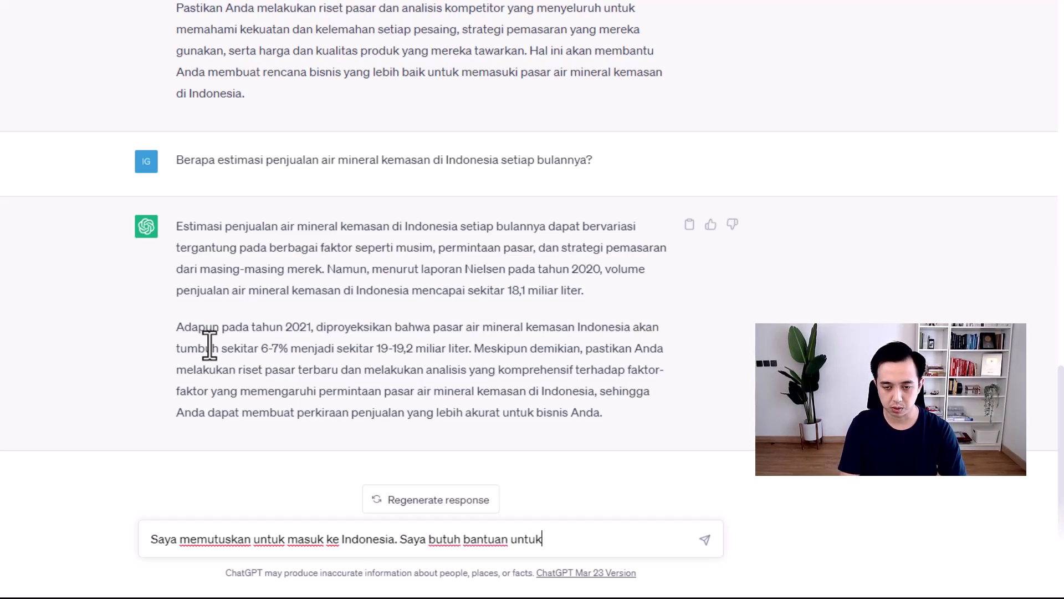
type(" membuat rencana ")
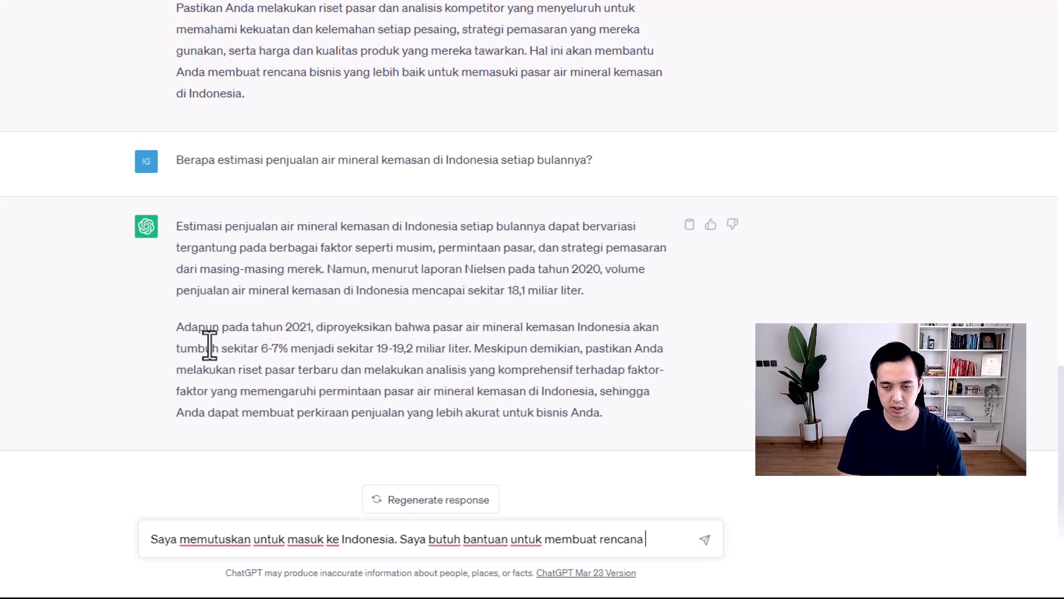
type("kerja peluncur")
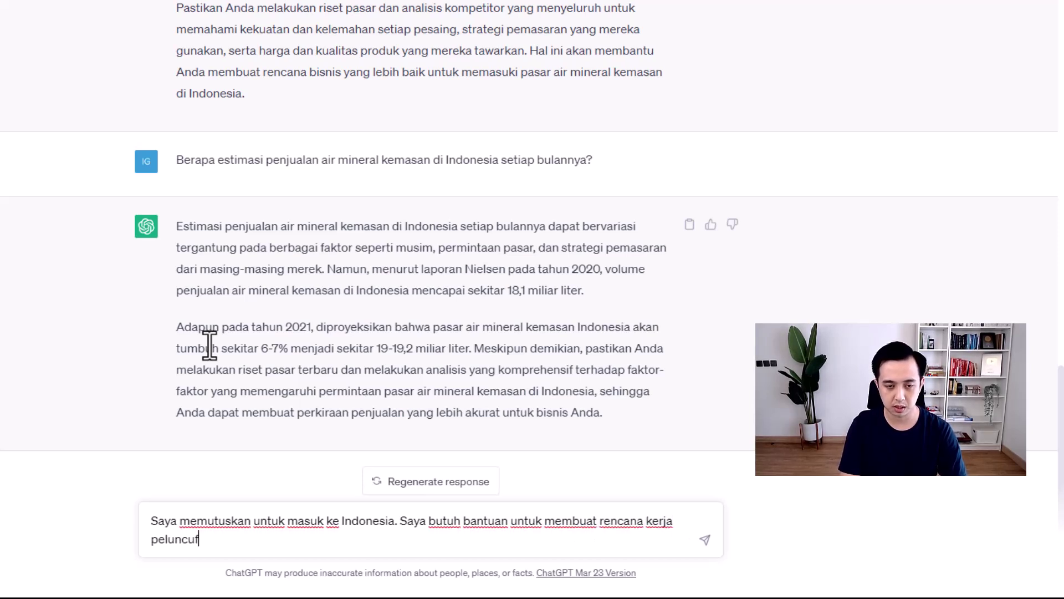
type("an produk a")
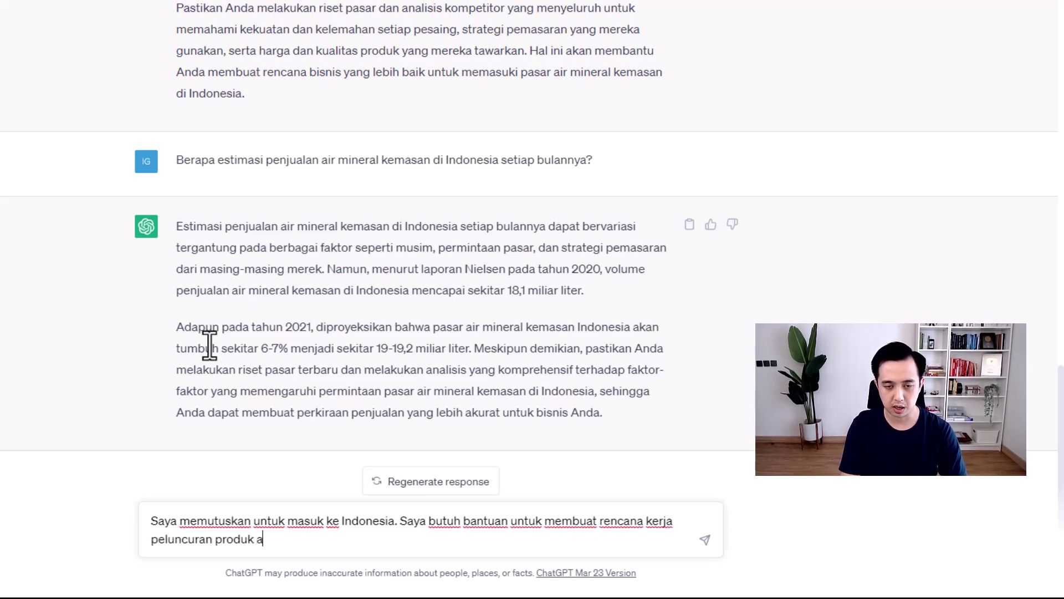
type("ir mineral kemas")
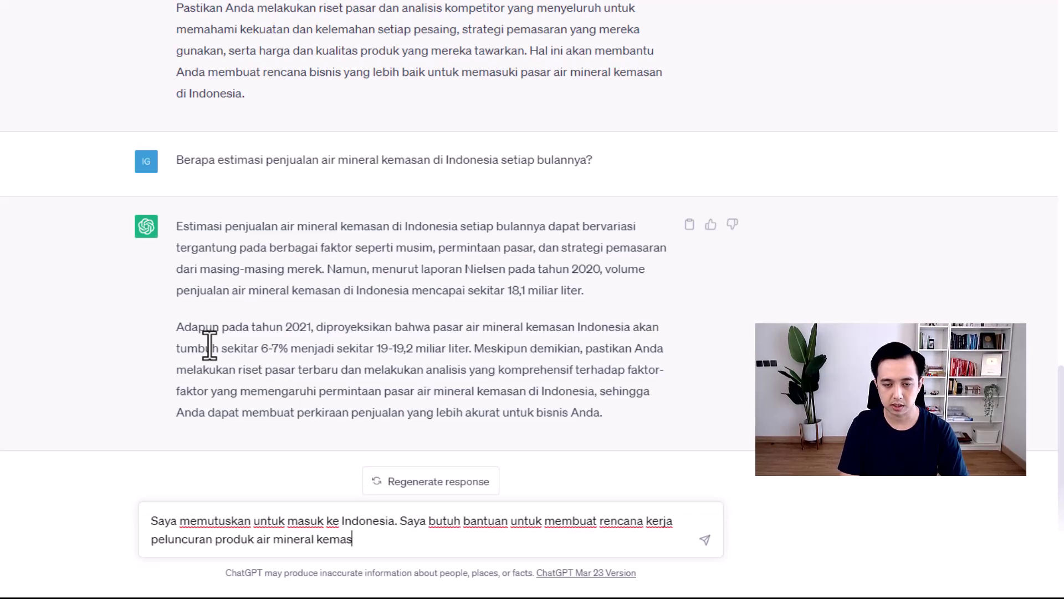
type("an terbaru ini")
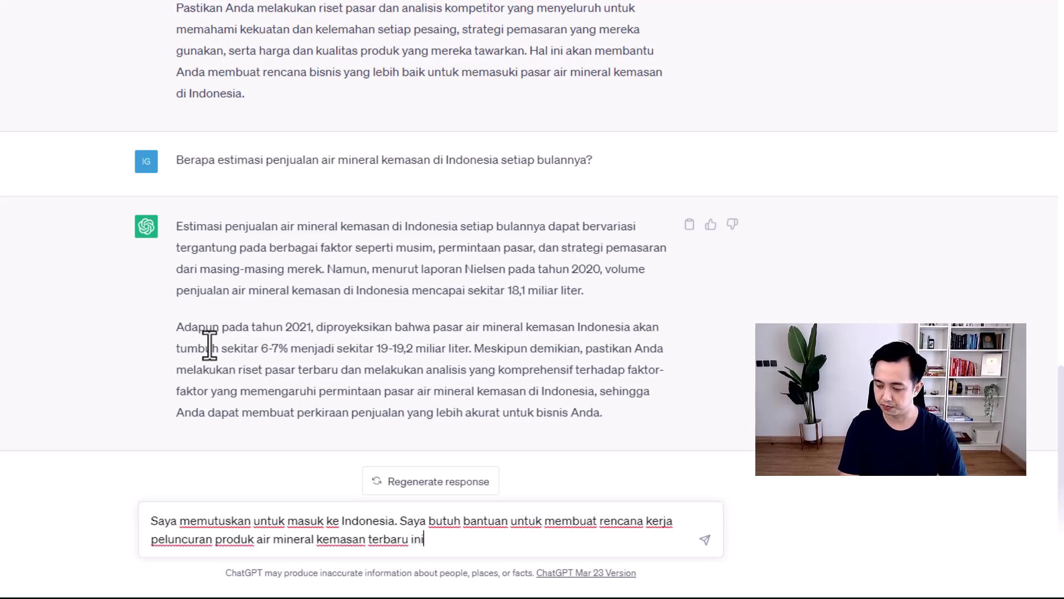
Add the timeline sentence "Saya berencana untuk menyelesaikan semuanya dalam 12 bulan." to the message.
type(". Saya ")
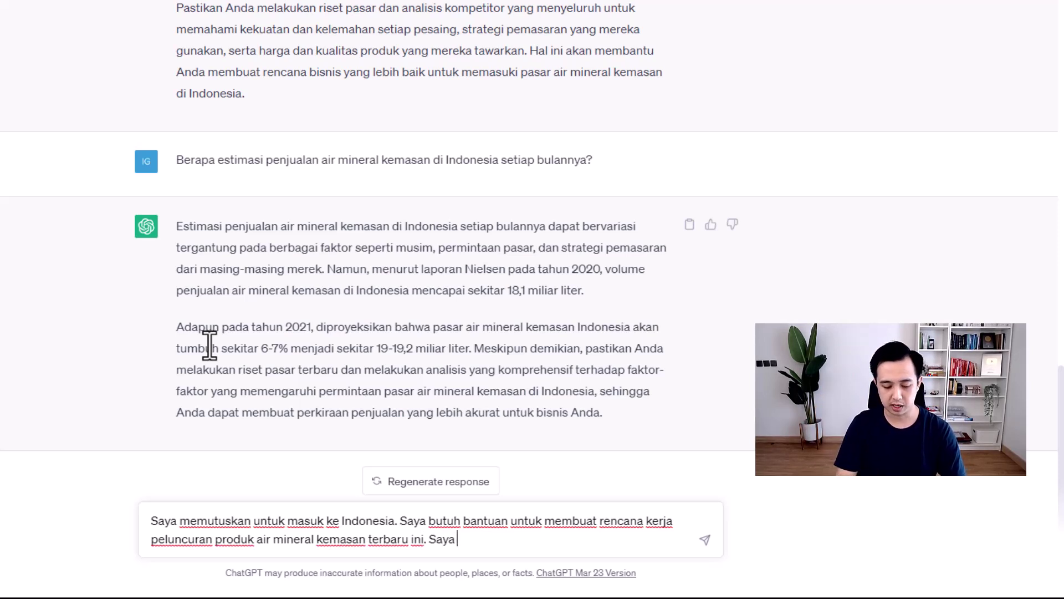
type("berencana")
key("BackSpace")
key("BackSpace")
type("antuan untu")
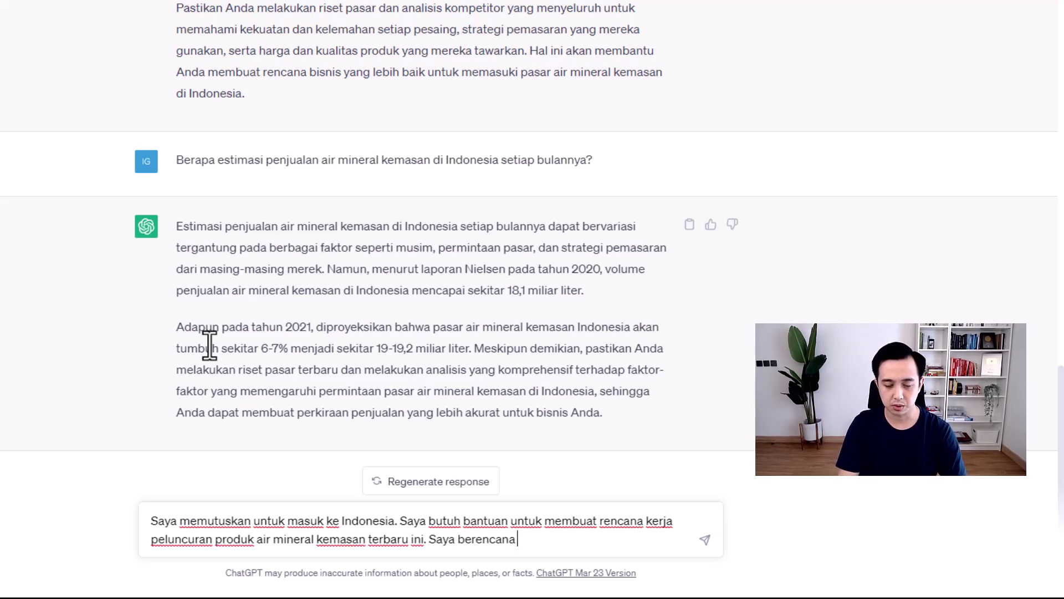
type("k membua")
key("BackSpace")
key("BackSpace")
key("BackSpace")
key("BackSpace")
type("enyelesa")
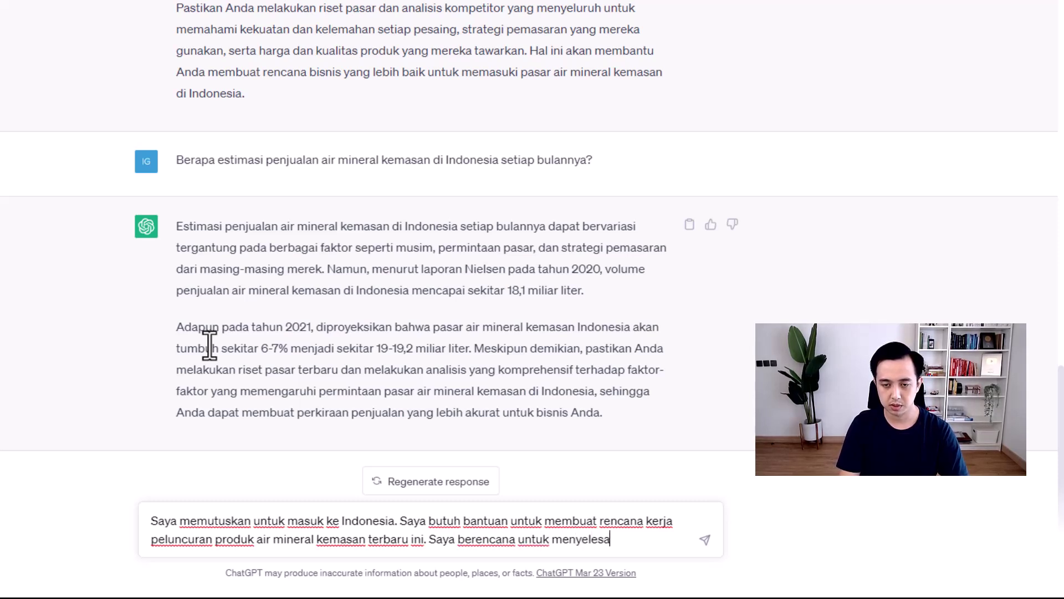
type("ikan semuanya dalam")
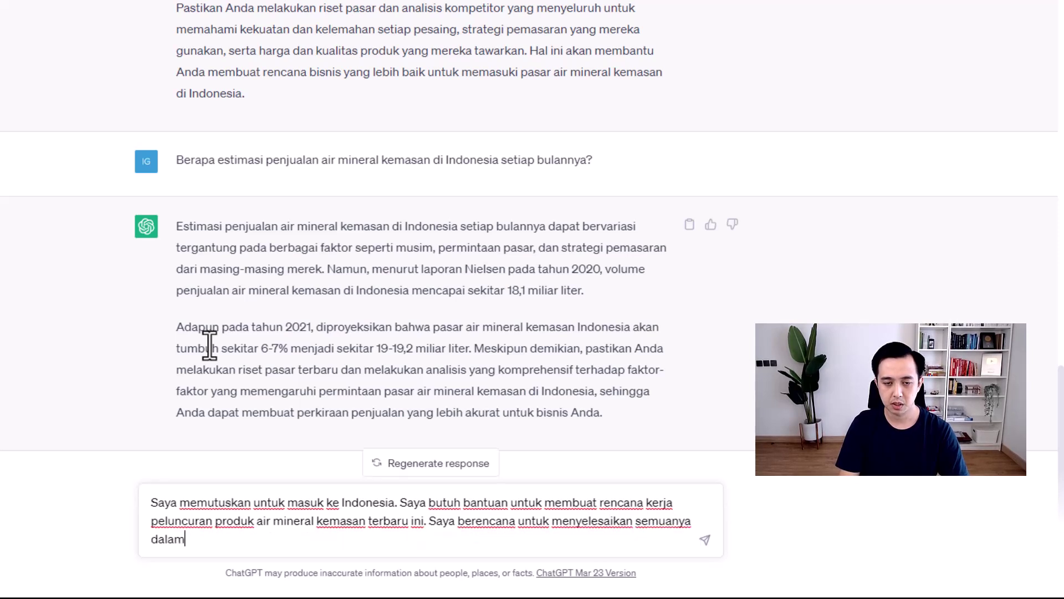
type(" 12 bulan.")
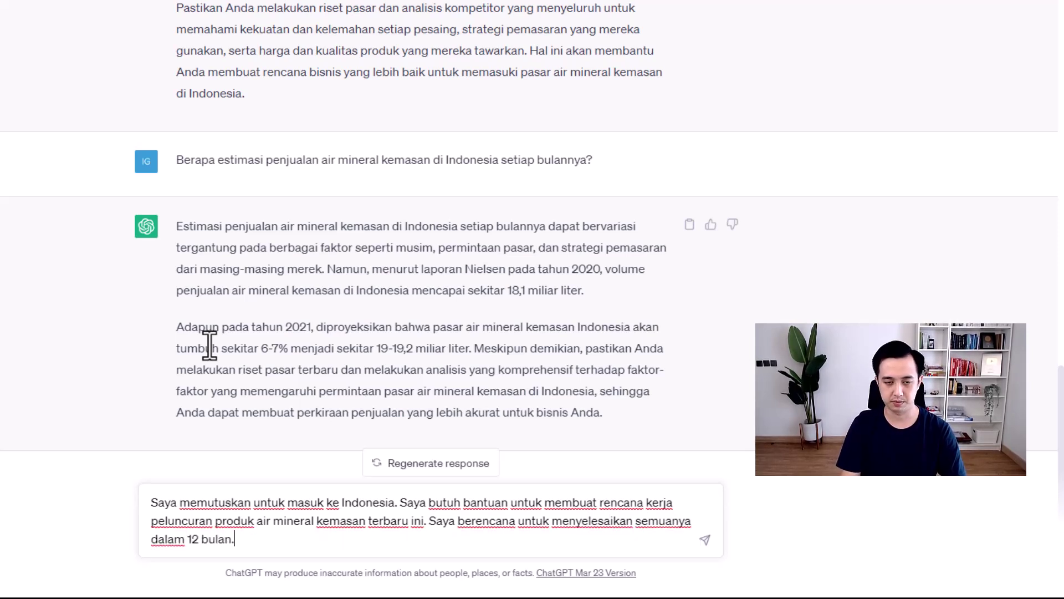
Finish the message with "Tolong buat rencana kerja sedetail mungkin." and send it.
type(" Tolong bua")
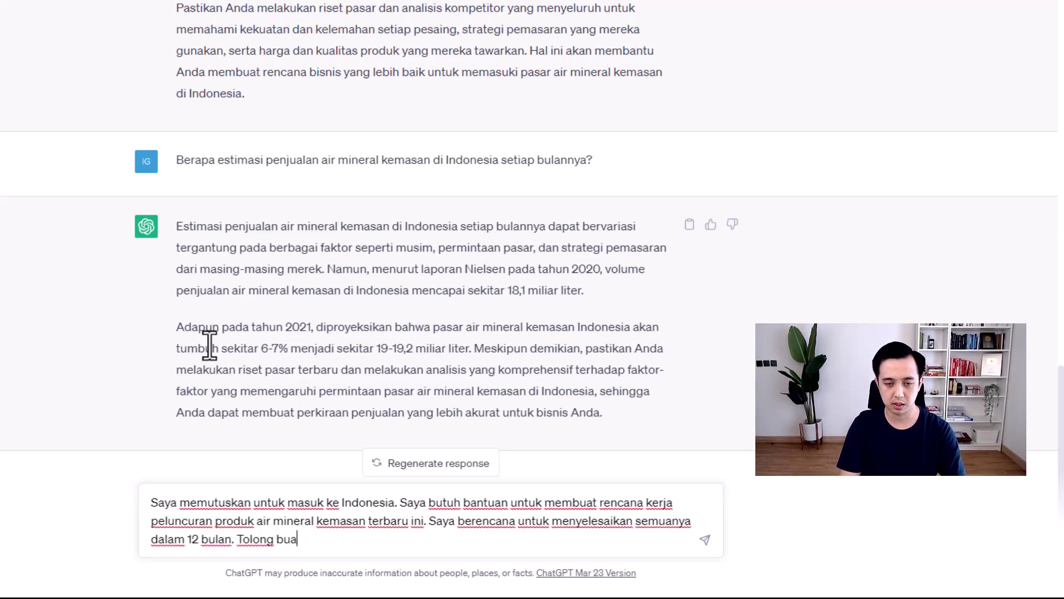
type("t rencana kerja sedetai")
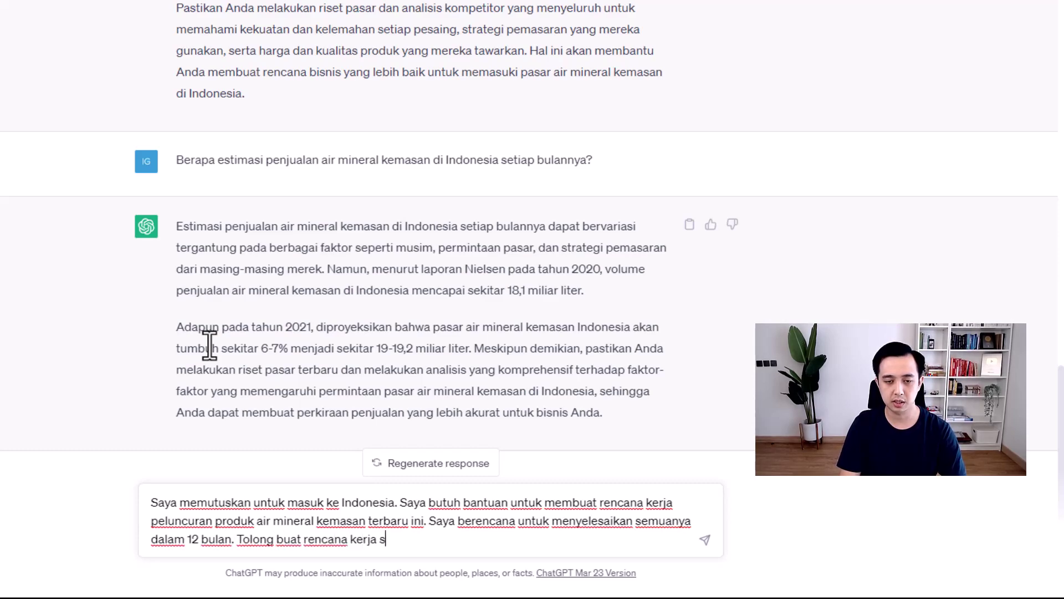
type("l mungkin.")
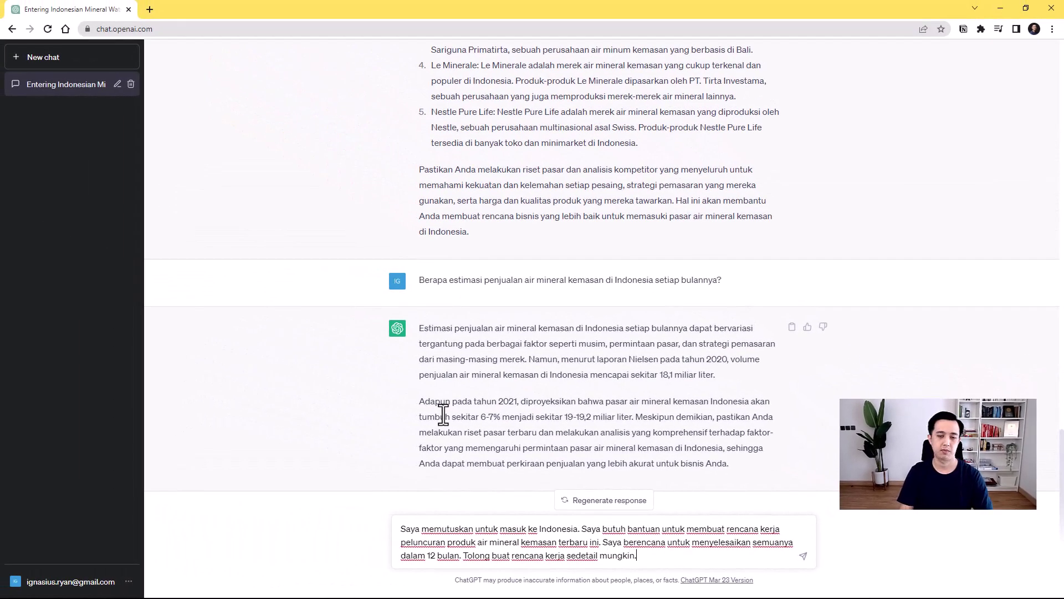
key("Return")
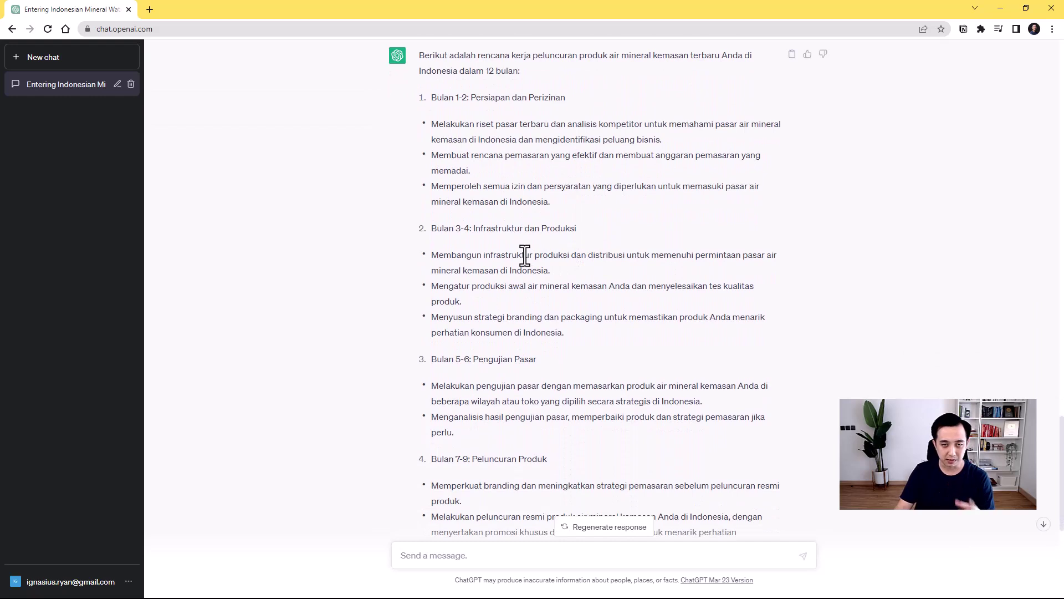
Review the 12-month work plan and start a new message with "Hari ini adalah tanggal 25 April 2023.".
scroll(511, 317, "down", 1)
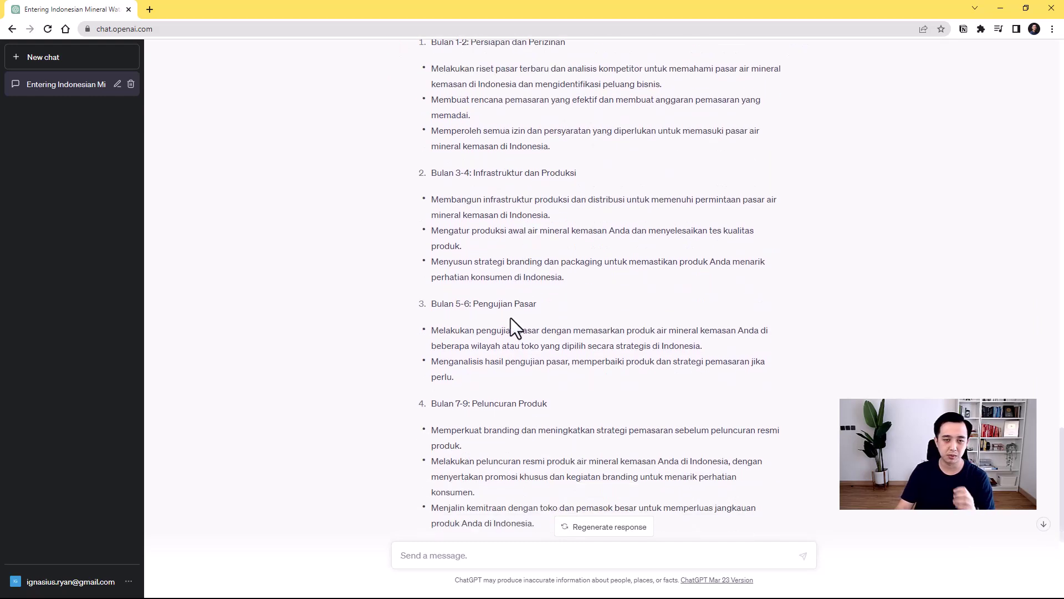
scroll(530, 327, "down", 1)
scroll(532, 333, "down", 1)
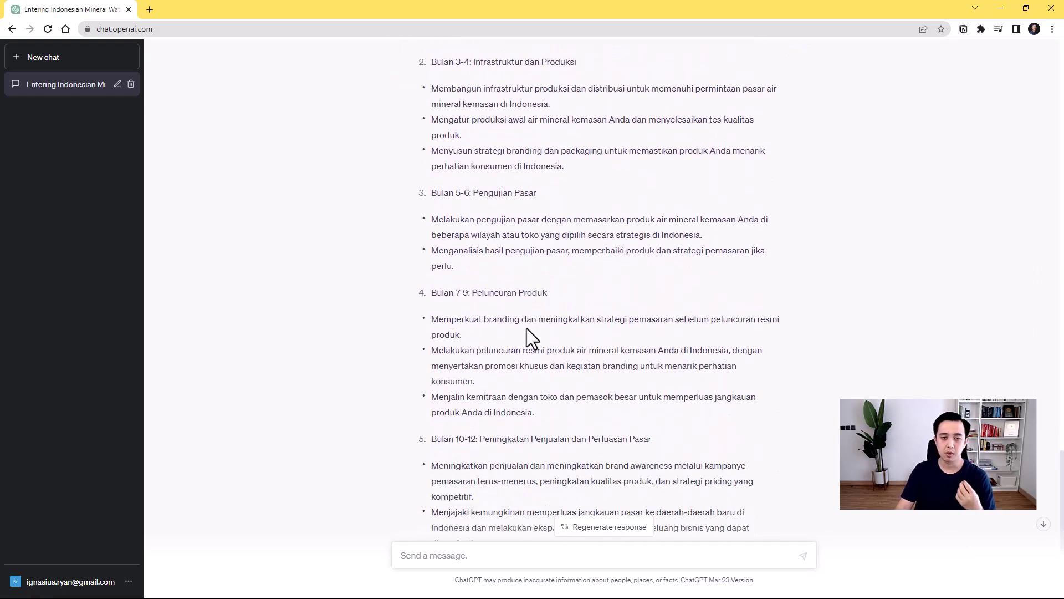
scroll(532, 333, "down", 3)
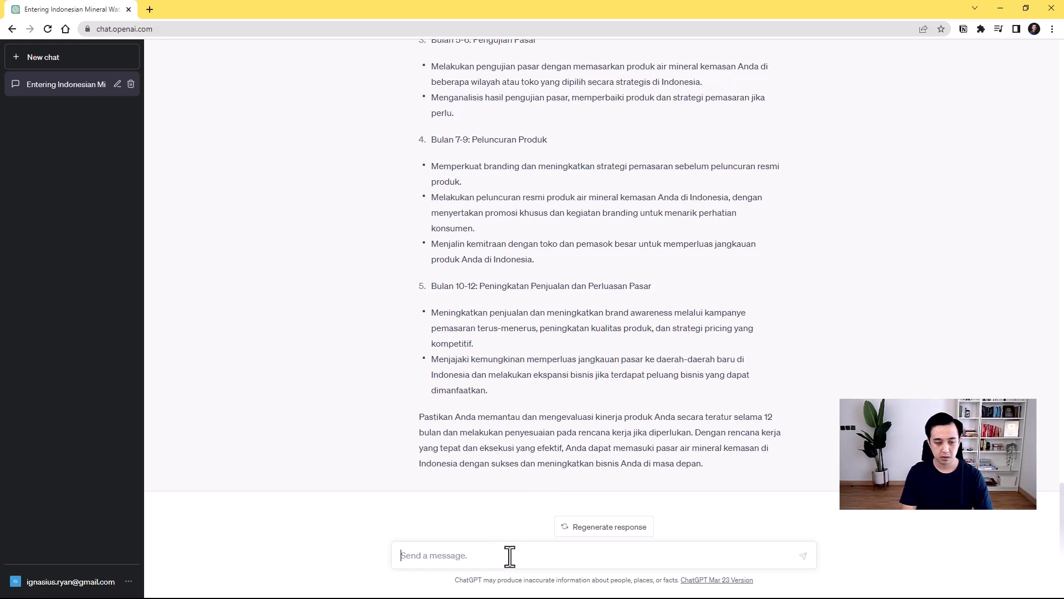
type("Hari in")
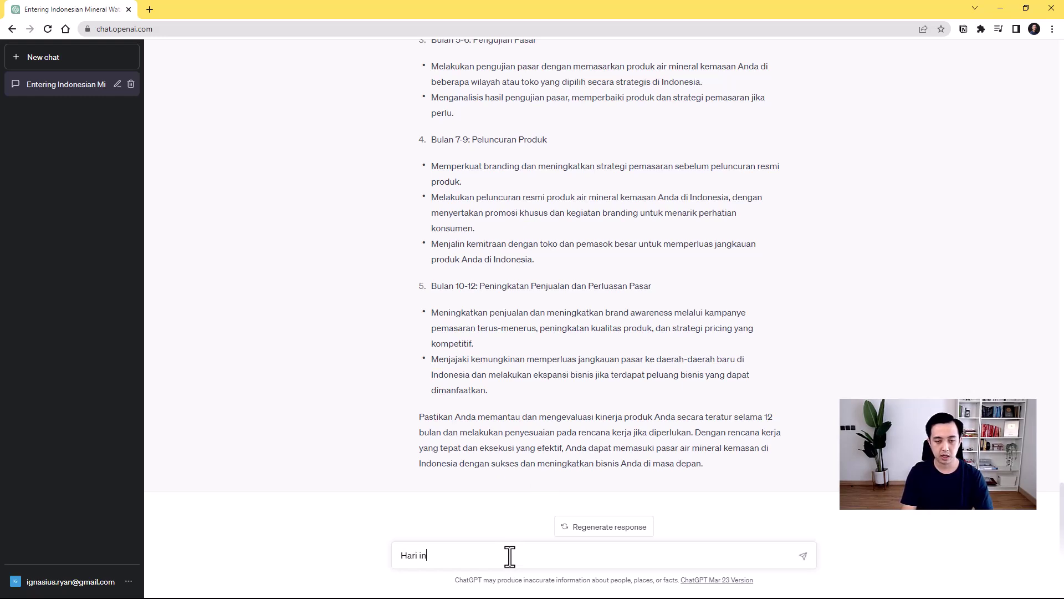
type("i adalah t")
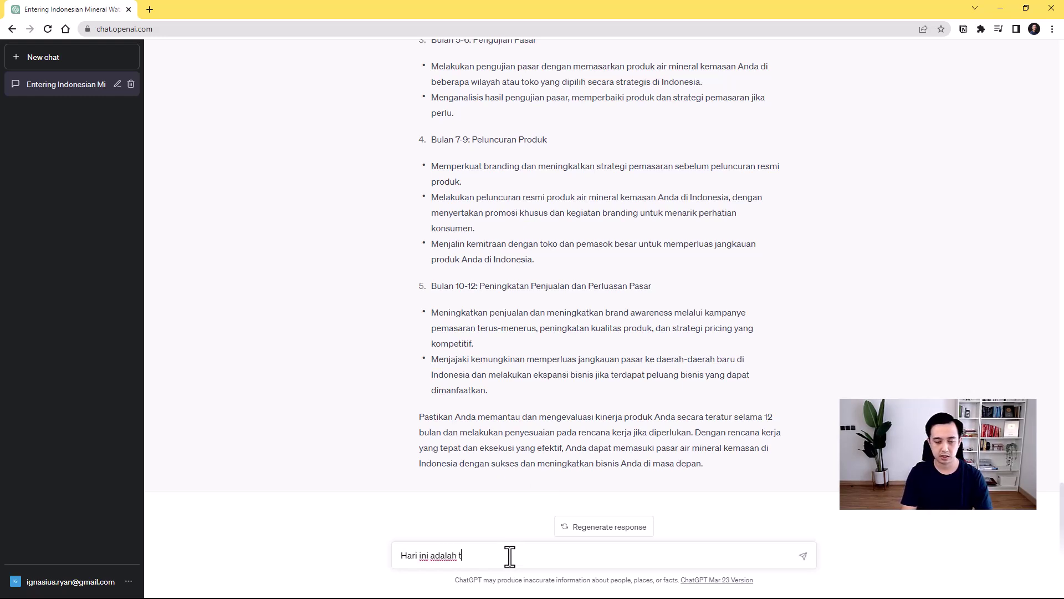
type("anggal 25 April 2023. To")
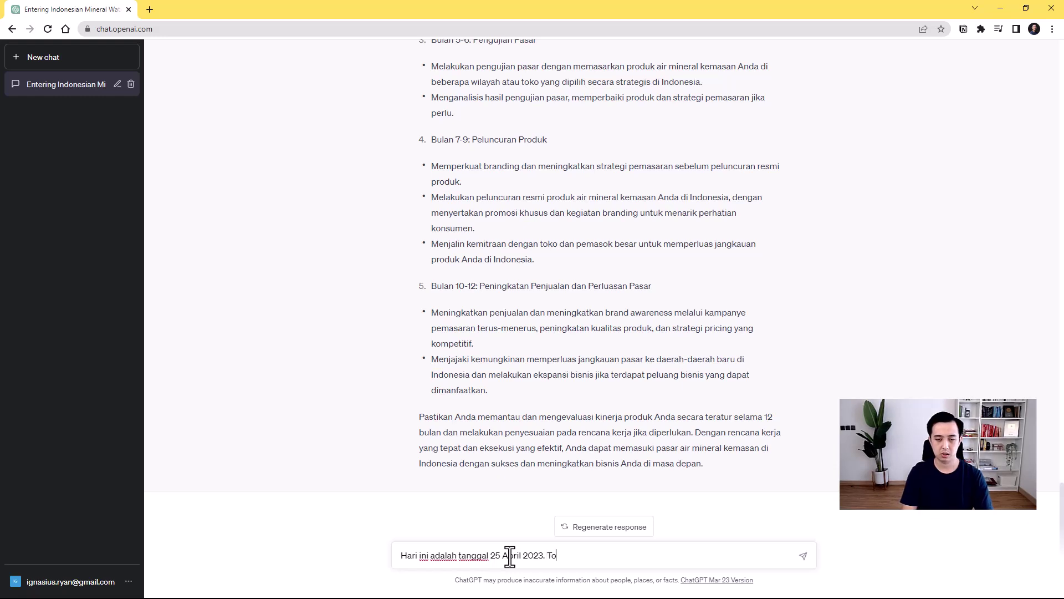
Complete the message with "Tolong buat rencana kerja tersebut dalam bentuk tabel dan gunakan tanggal sedetail mungkin." and send it.
type("long buat re")
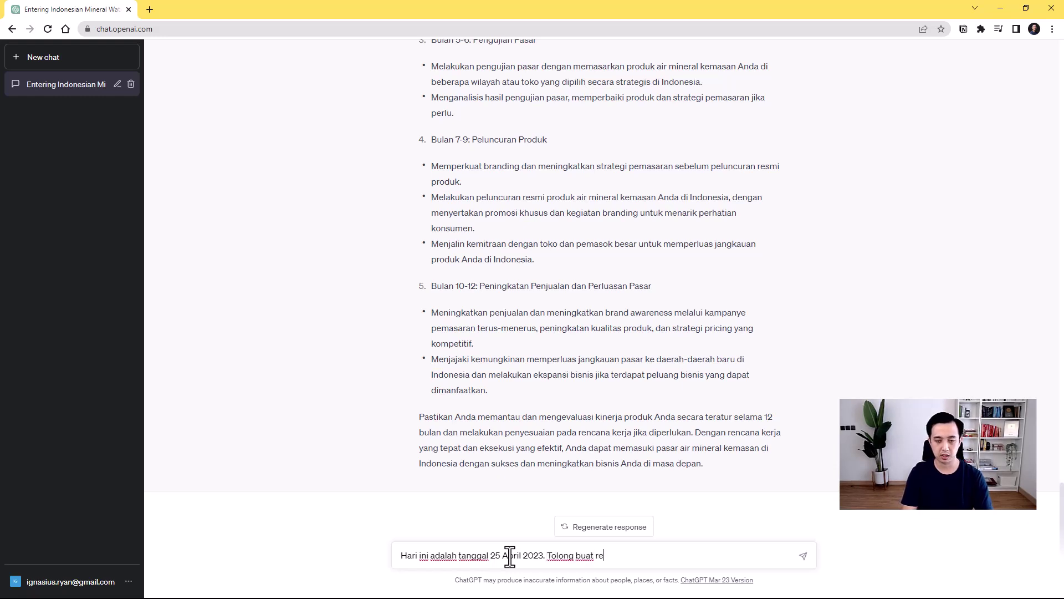
type("ncana kerja terse")
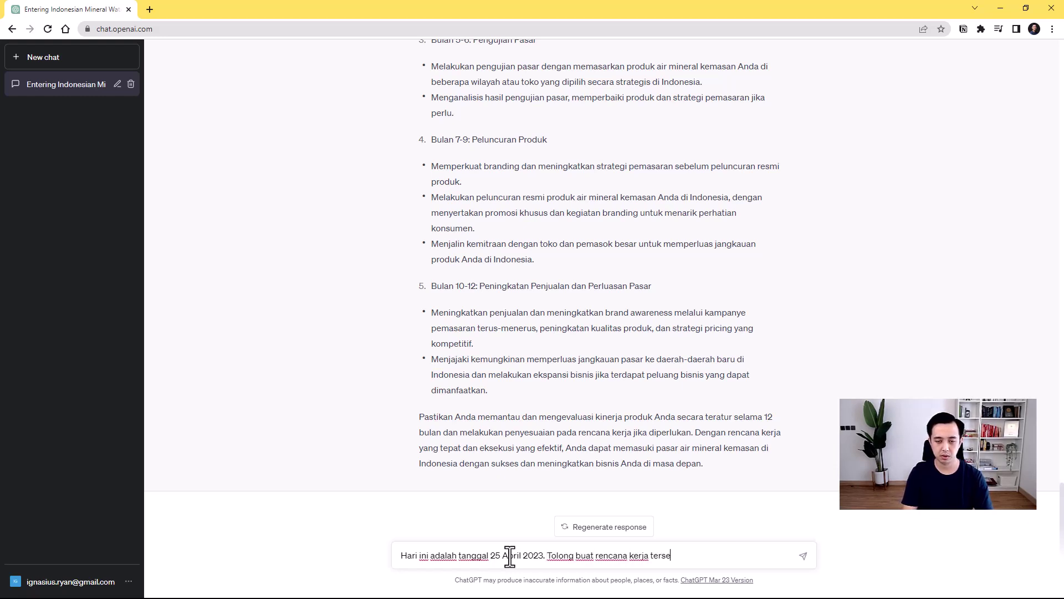
type("but dalam bentuk tabel dan guna")
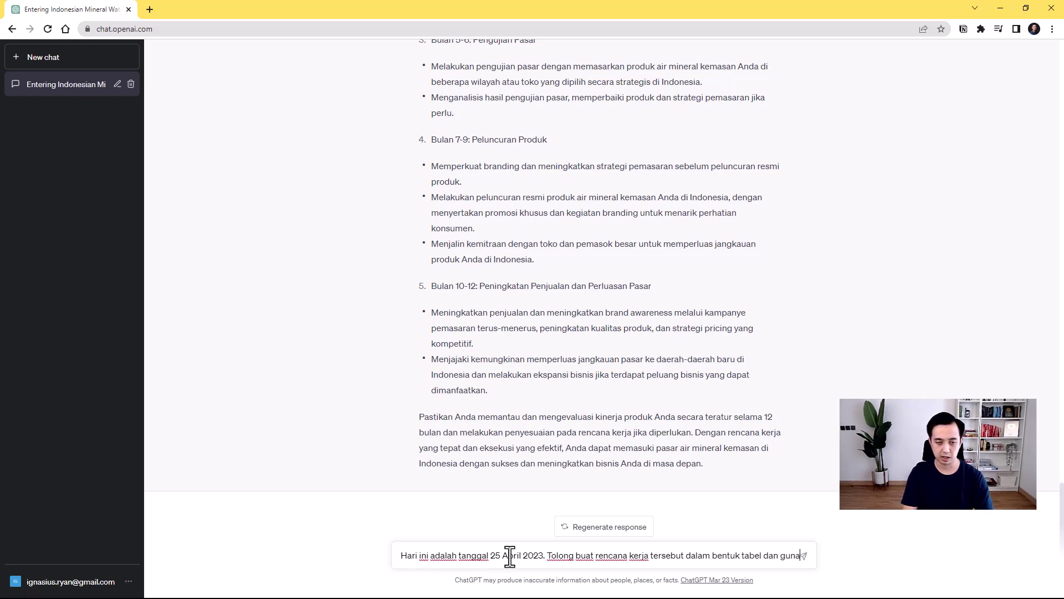
type("kan tanggal sed")
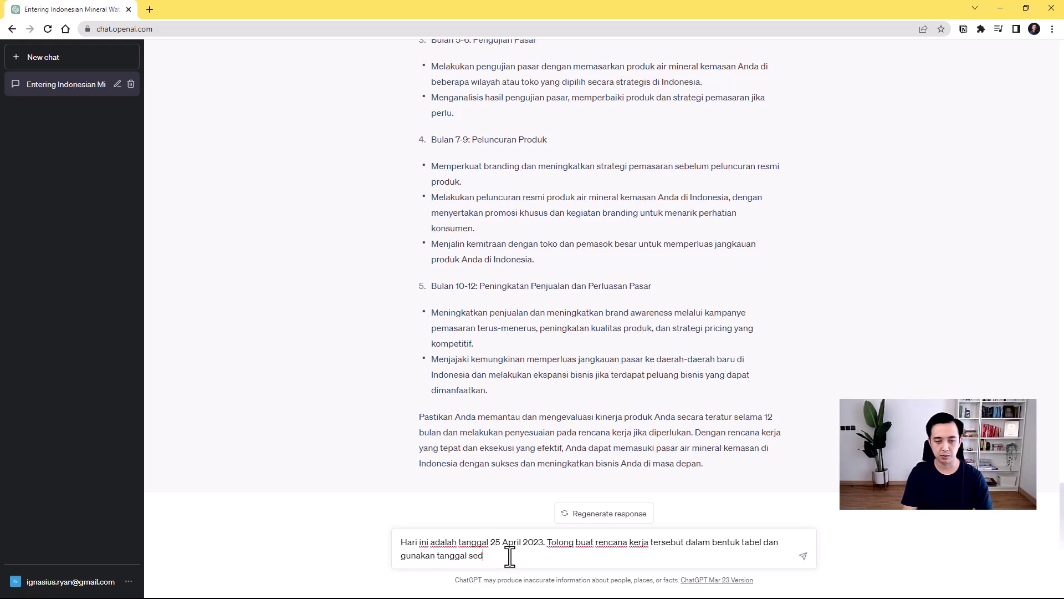
type("etail mungkin.")
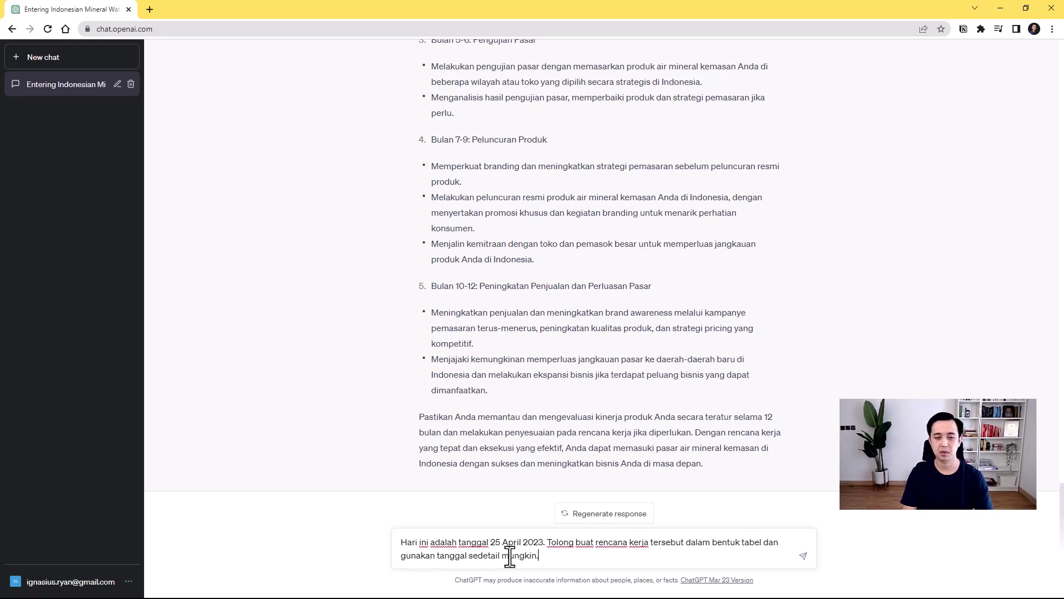
key("Return")
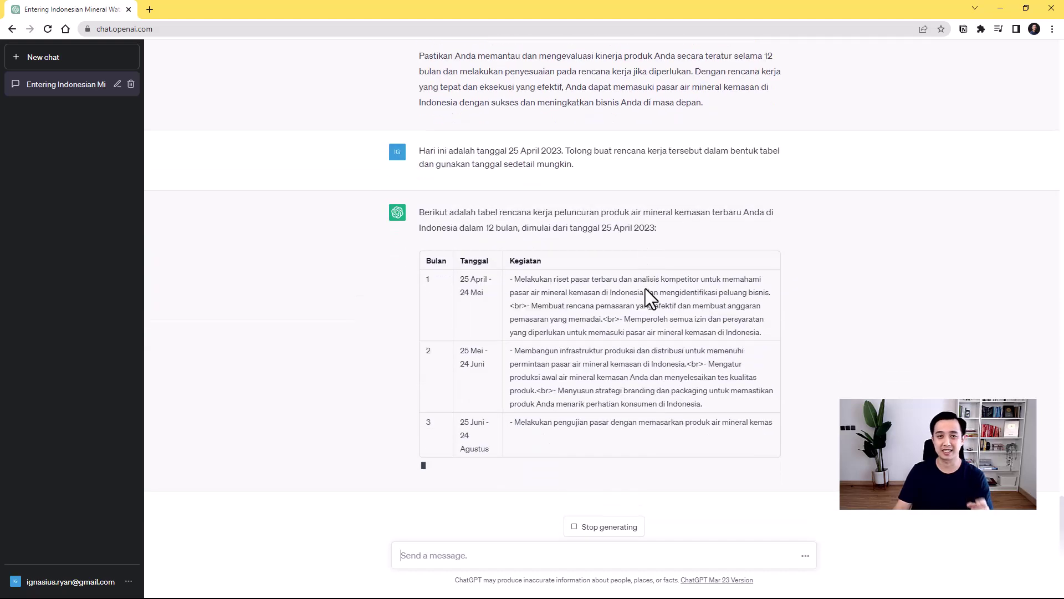
Examine the generated work plan table, checking its months, date ranges and activities from start to end.
scroll(801, 305, "up", 2)
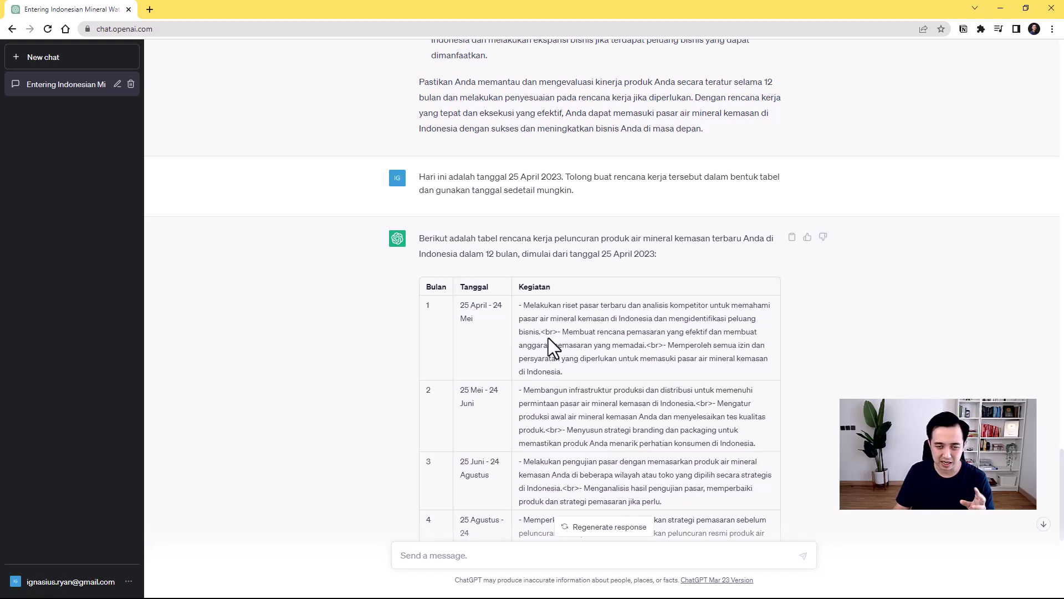
scroll(551, 343, "down", 2)
scroll(553, 306, "down", 1)
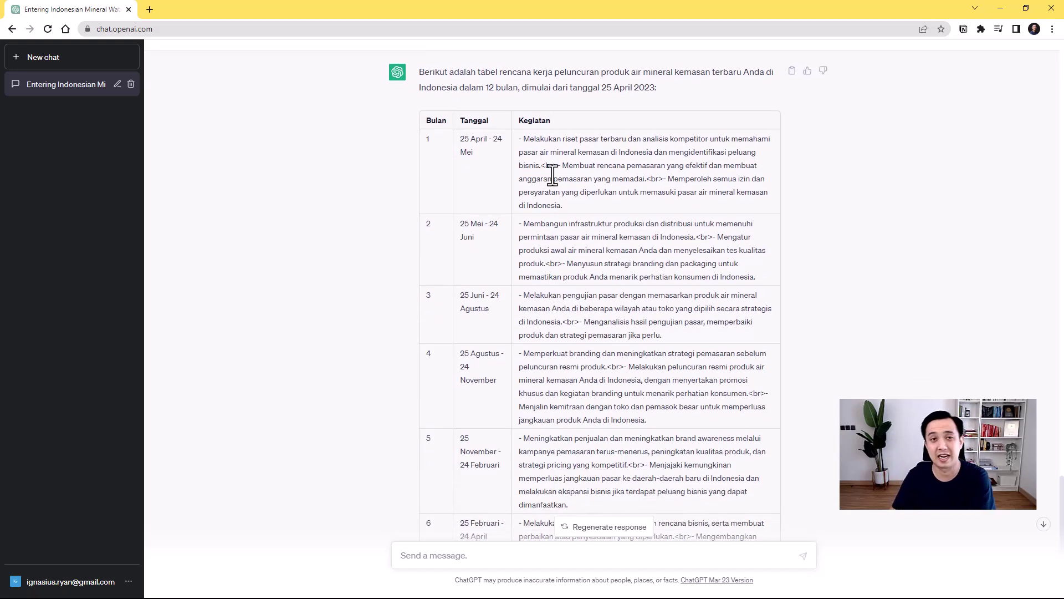
scroll(635, 227, "down", 3)
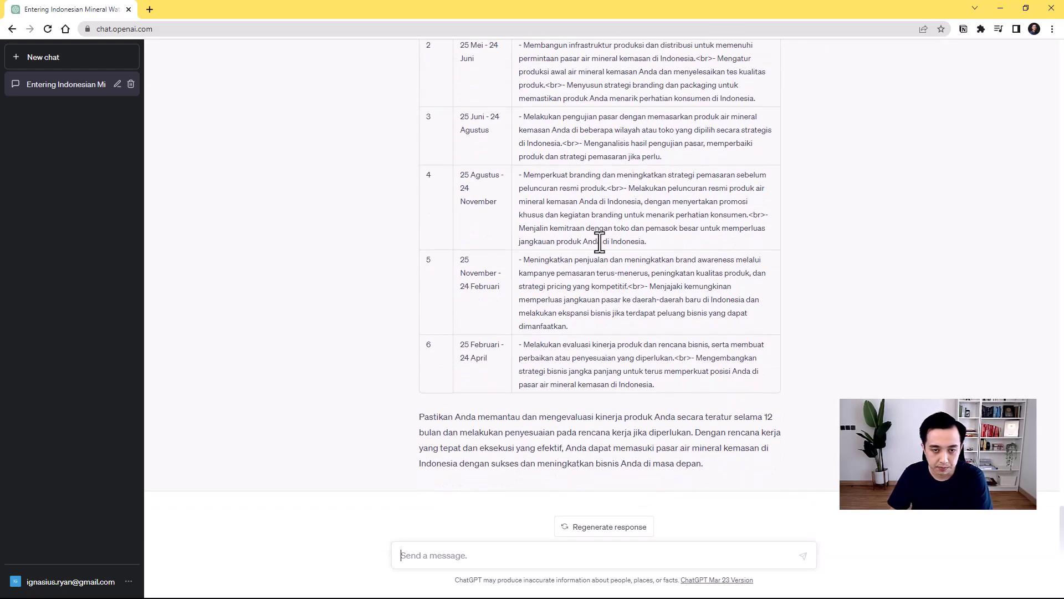
scroll(552, 280, "up", 1)
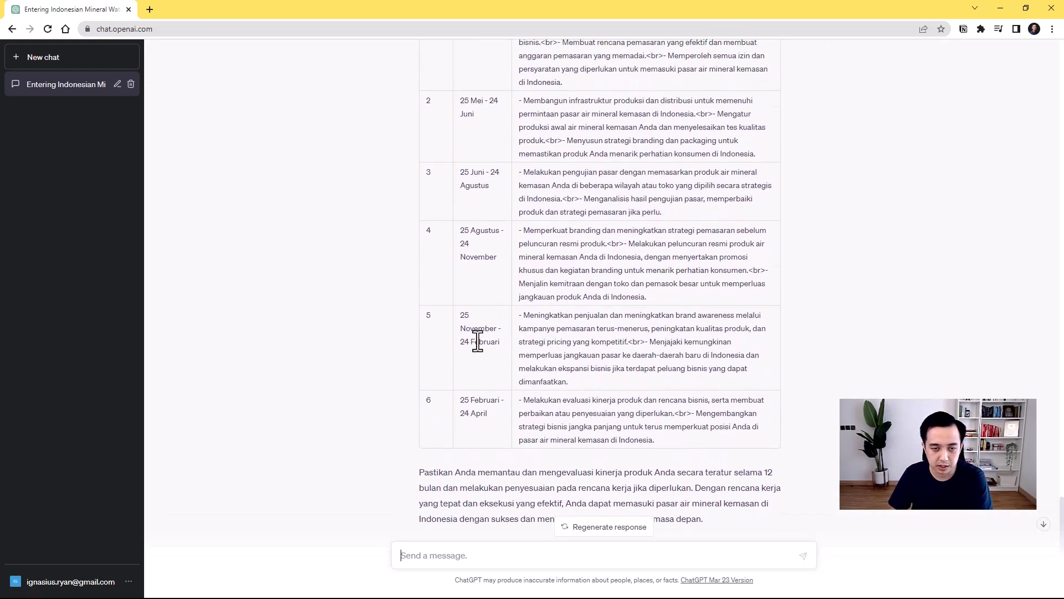
scroll(616, 370, "down", 1)
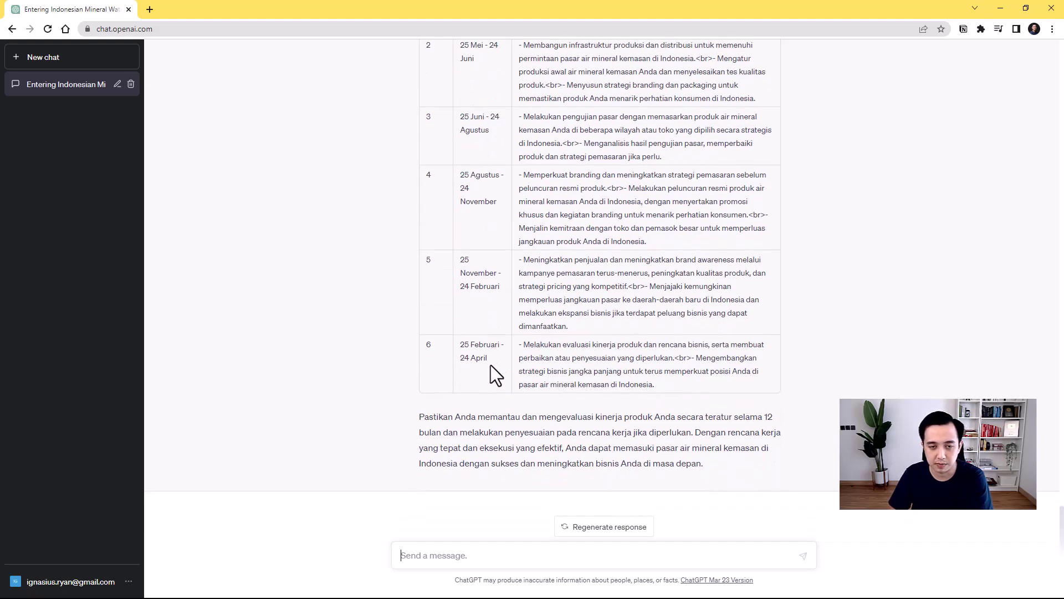
scroll(715, 410, "up", 3)
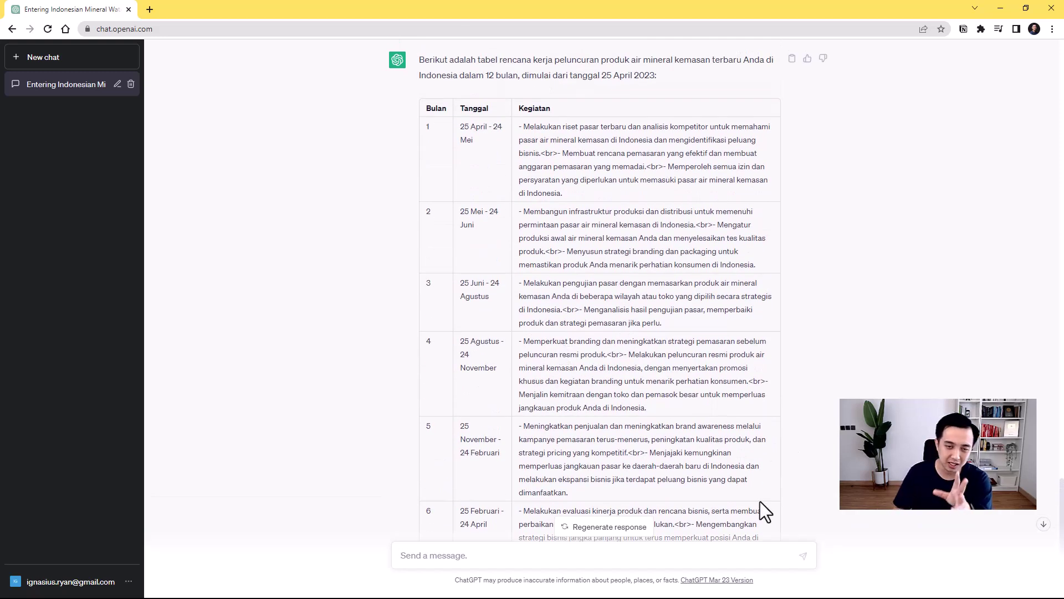
scroll(732, 380, "down", 1)
scroll(732, 380, "down", 1)
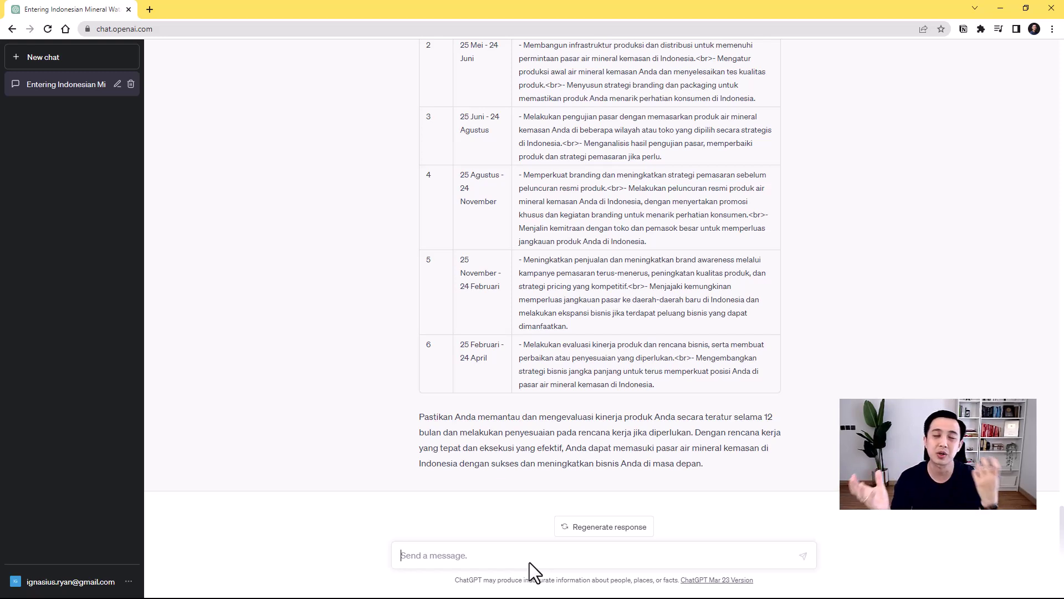
Start a new message with "Sekarang saya ingin memberi nama untuk produk ini.".
left_click(530, 562)
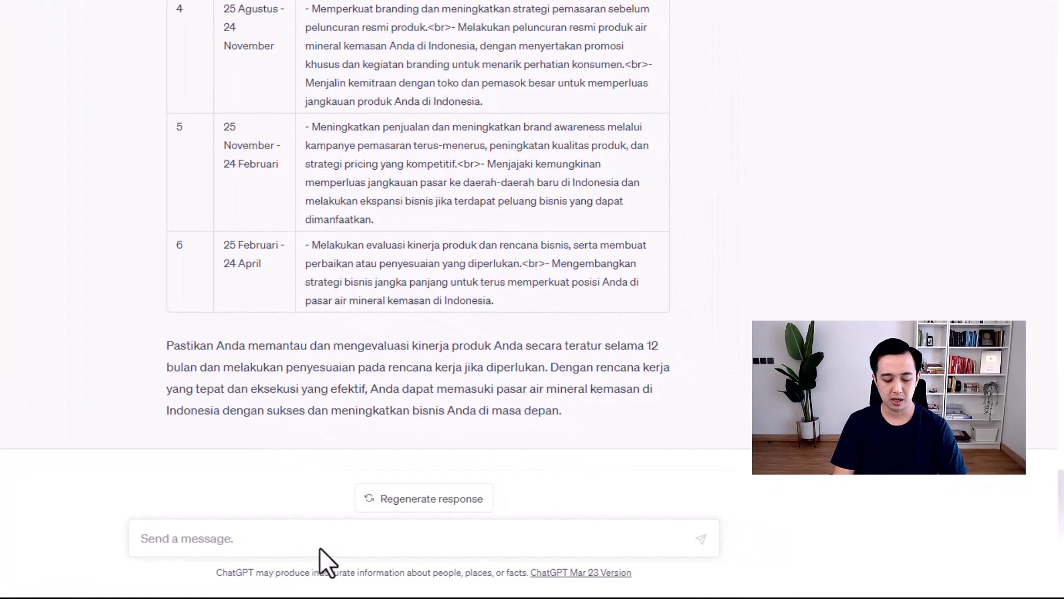
type("Sek")
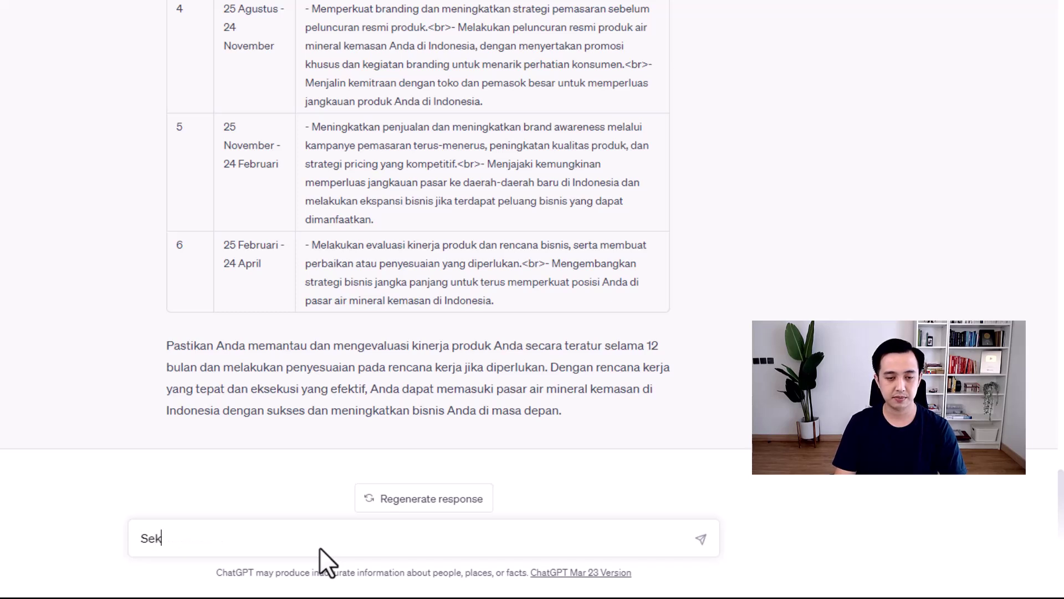
type("arang saya ingi")
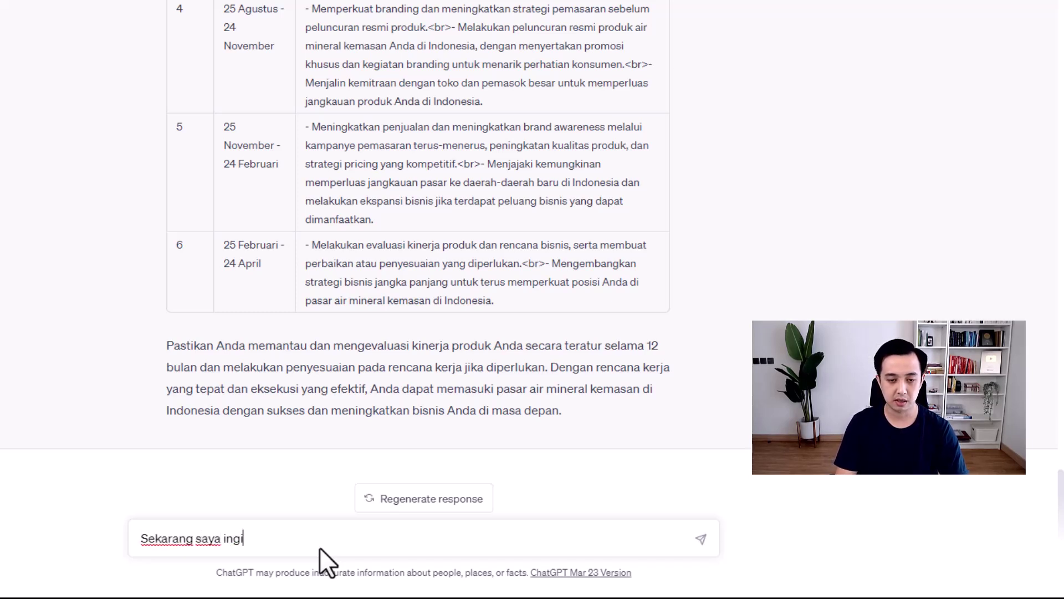
type("n memberi nama pr")
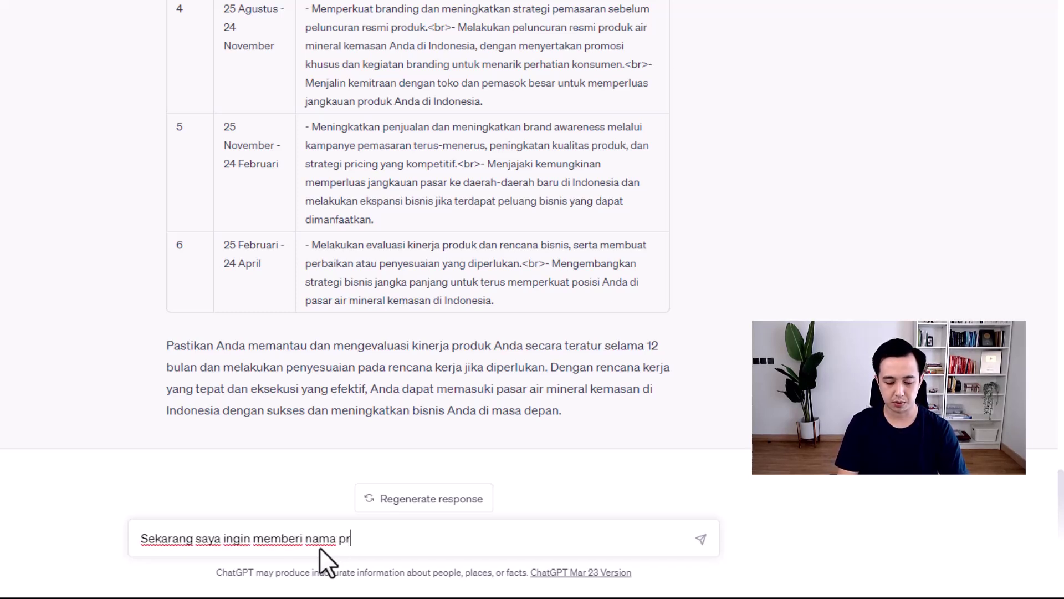
type("oduk")
key("shift+Left")
key("shift+Left")
key("shift+Left")
key("shift+Left")
key("shift+Left")
key("shift+Left")
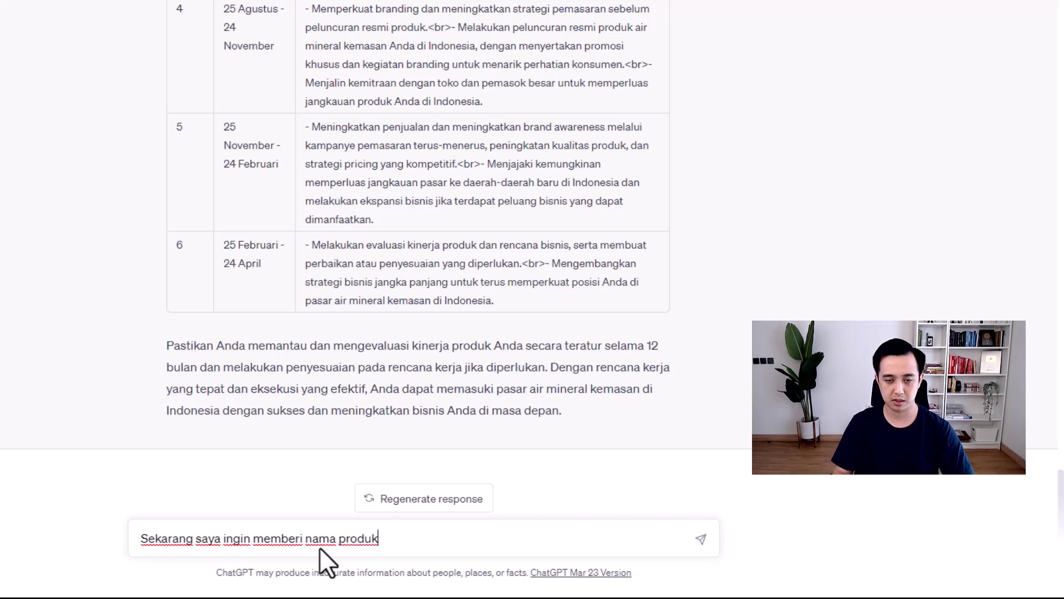
type("untuk pr")
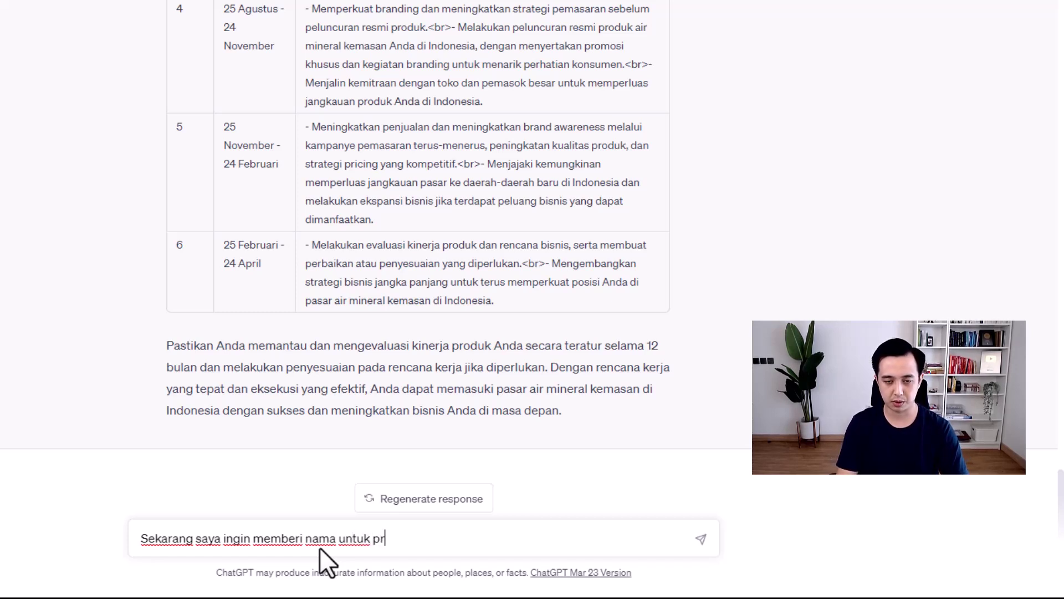
type("oduk ini. P")
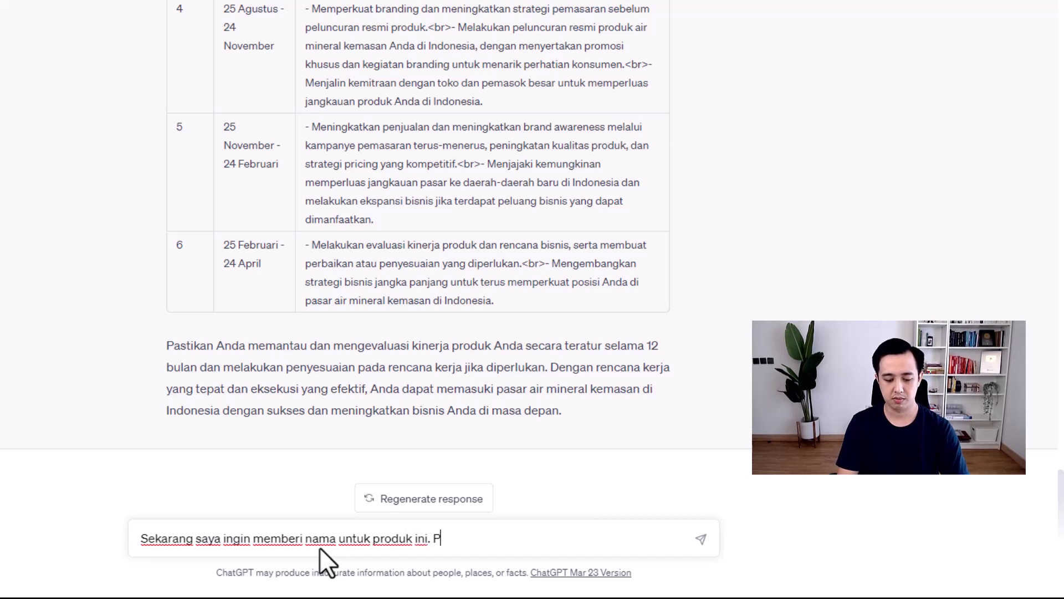
key("BackSpace")
Continue the message with "Air mineral ini cocok untuk anak muda, usia 17-29 tahun, dan datang dengan beberapa rasa.".
type("Air mineral ")
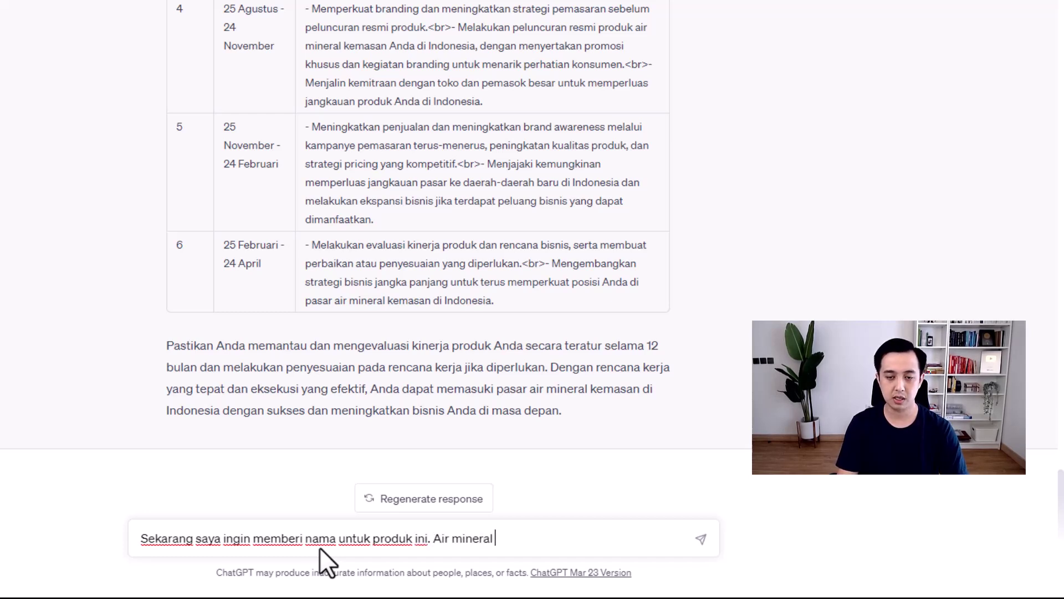
type("ini ")
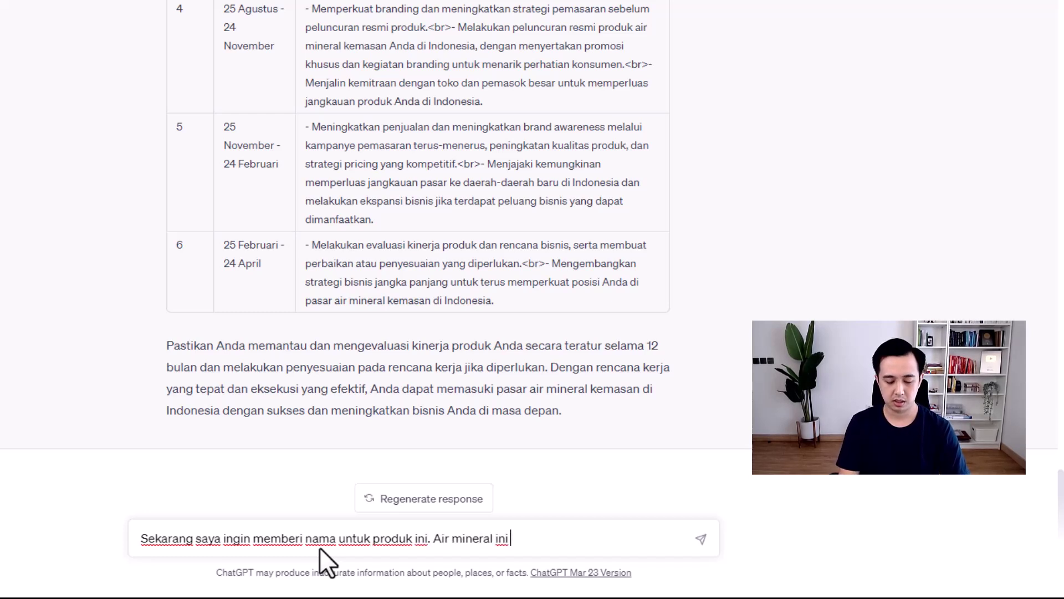
type("cocok untuk ")
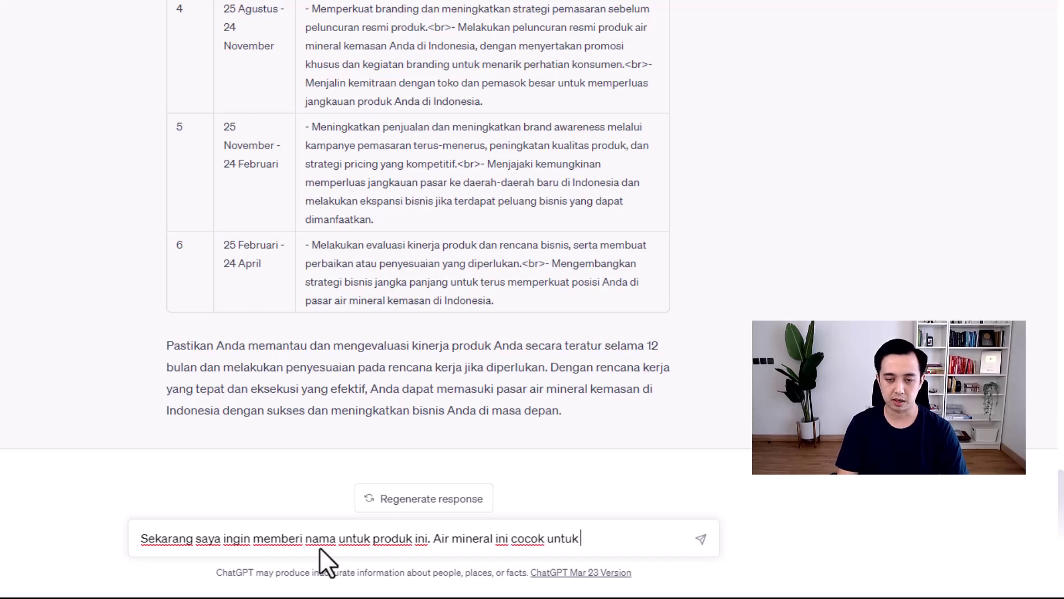
type("anak muda,")
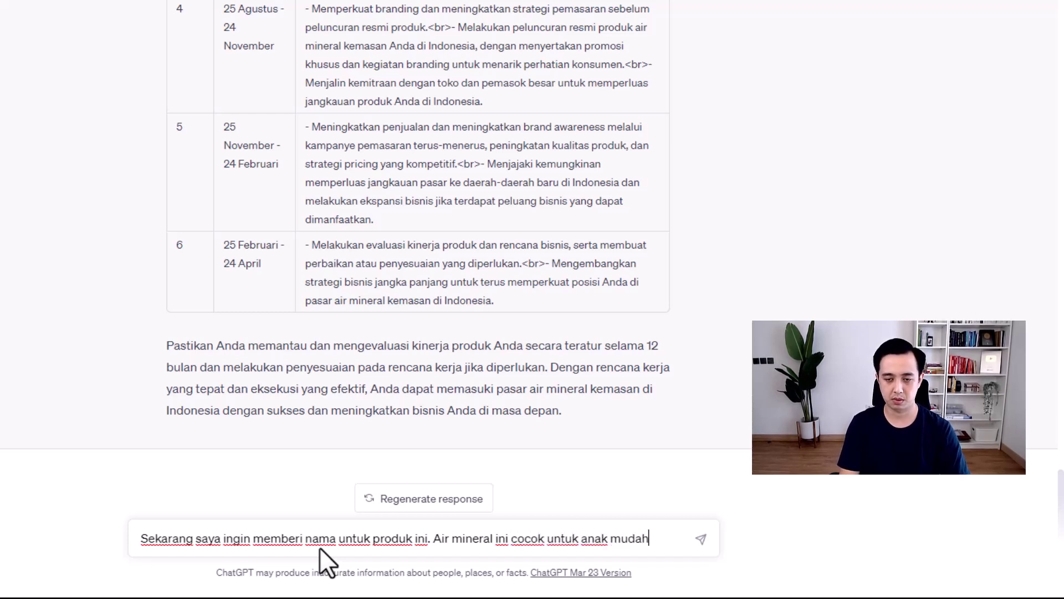
type(" usia ")
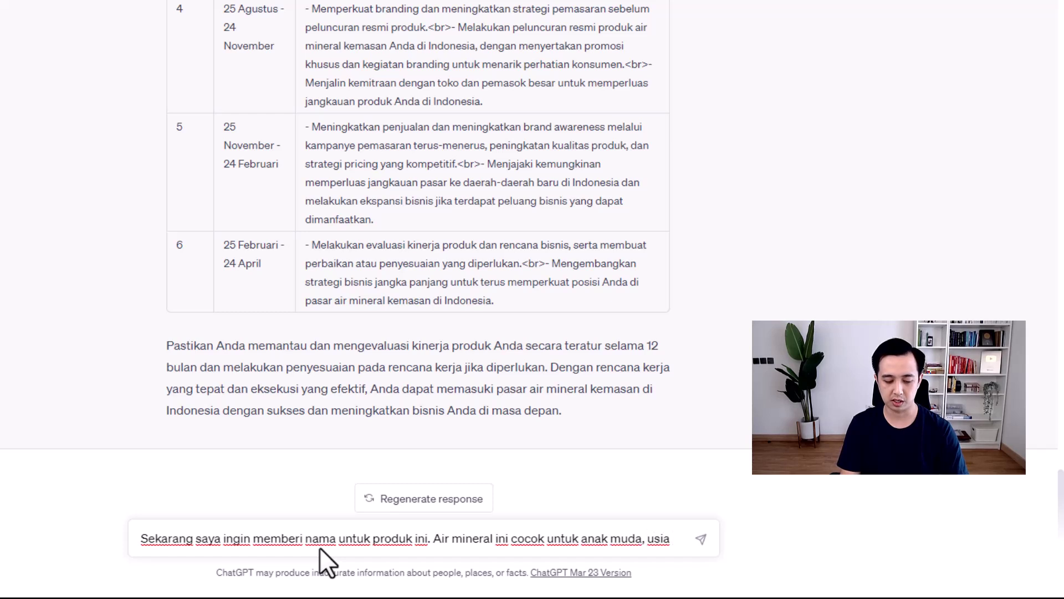
type("17-29 tahun")
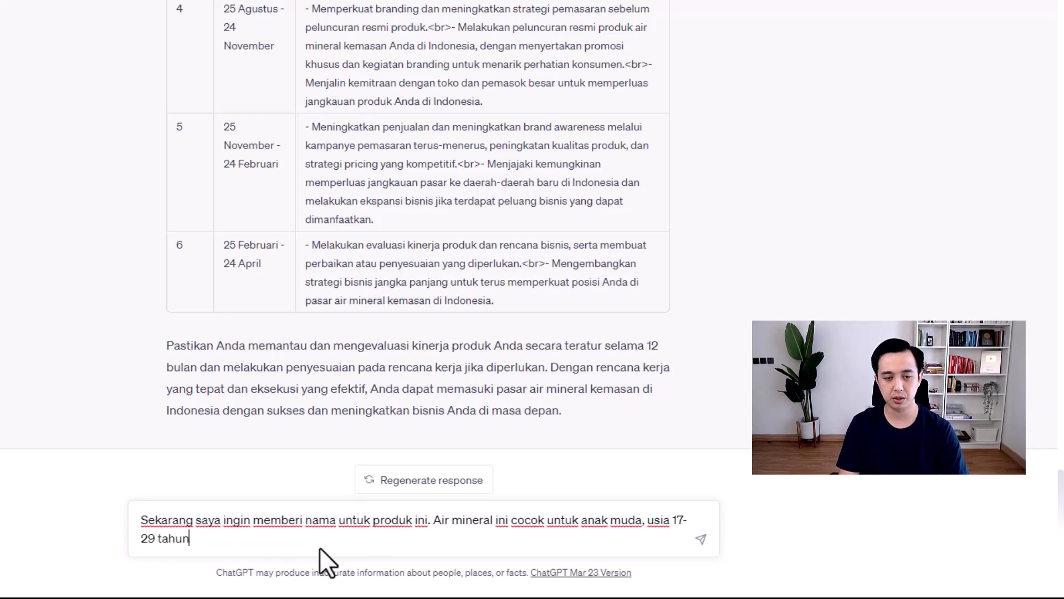
type(", dan ")
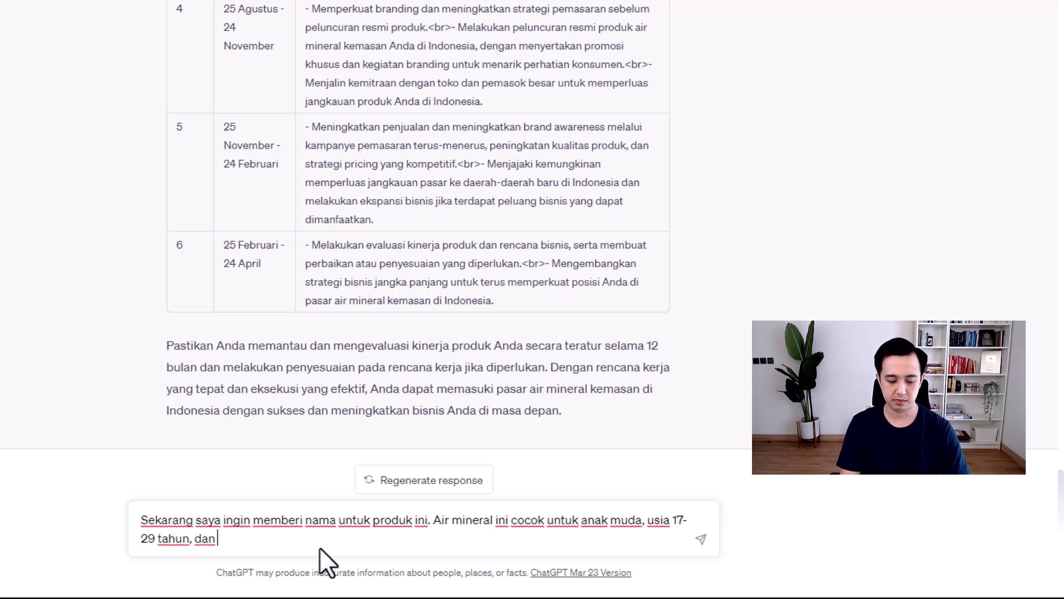
type("datang dengan ")
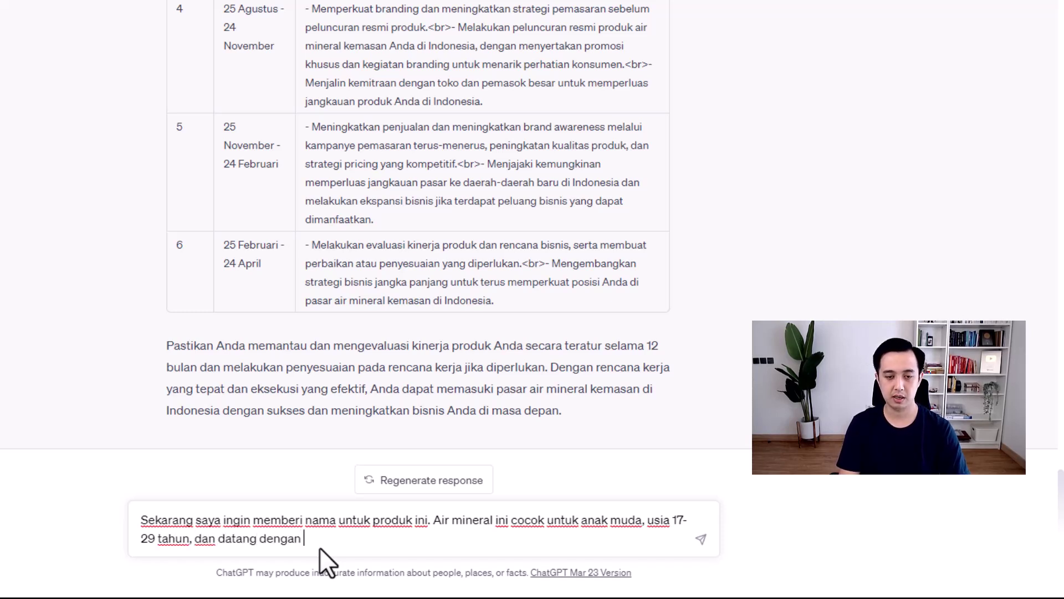
type("beberapa rasa.")
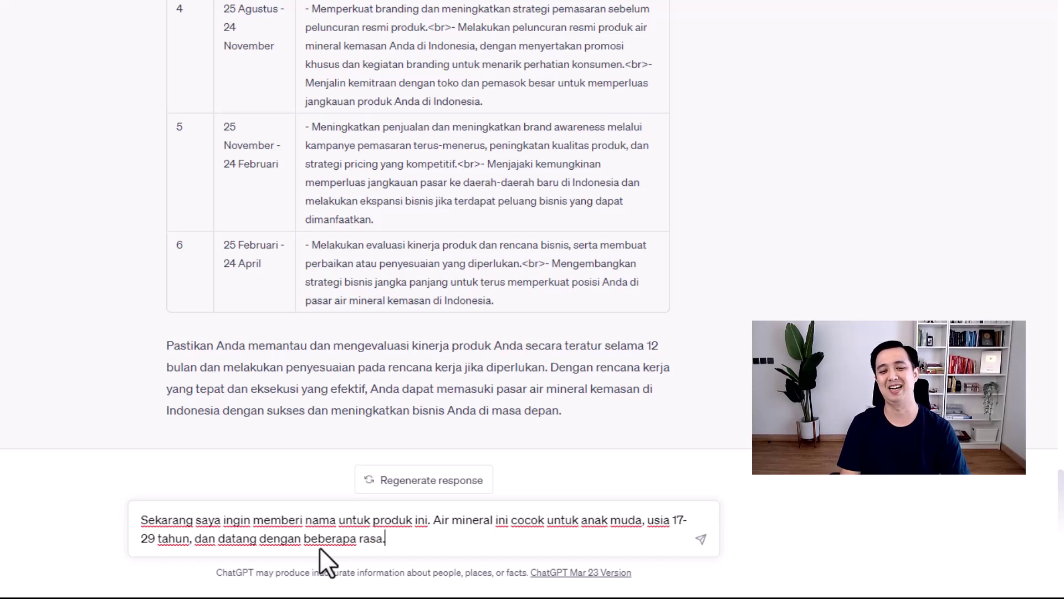
Add the flavour detail "Salah satu yang paling menarik adalah rasa jeruk, yang menjadi favorit di negara lain" to the message.
type(" Sal")
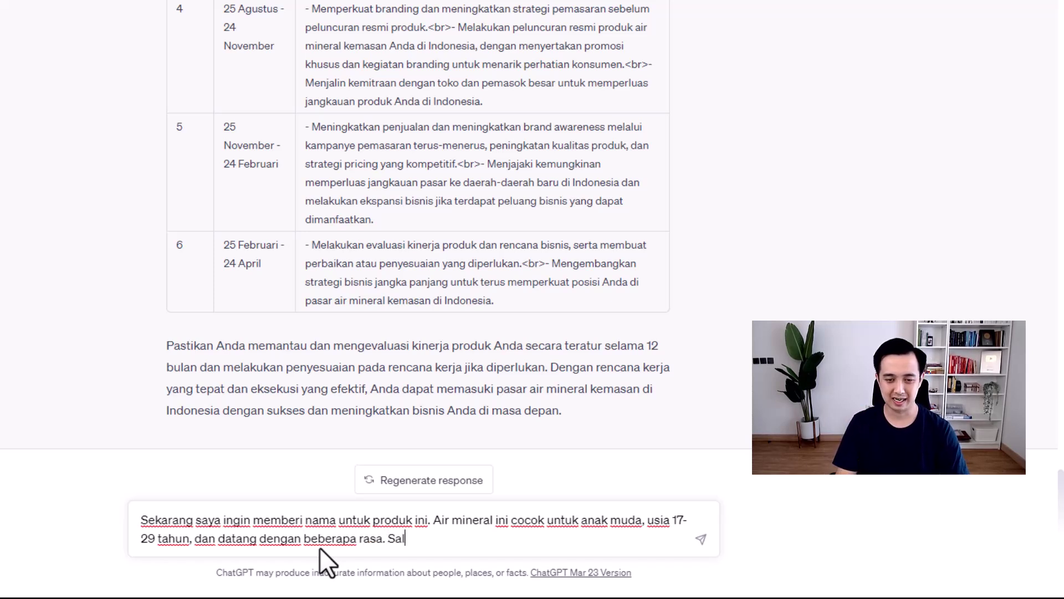
type("ah satu yang")
key("BackSpace")
key("BackSpace")
key("BackSpace")
key("BackSpace")
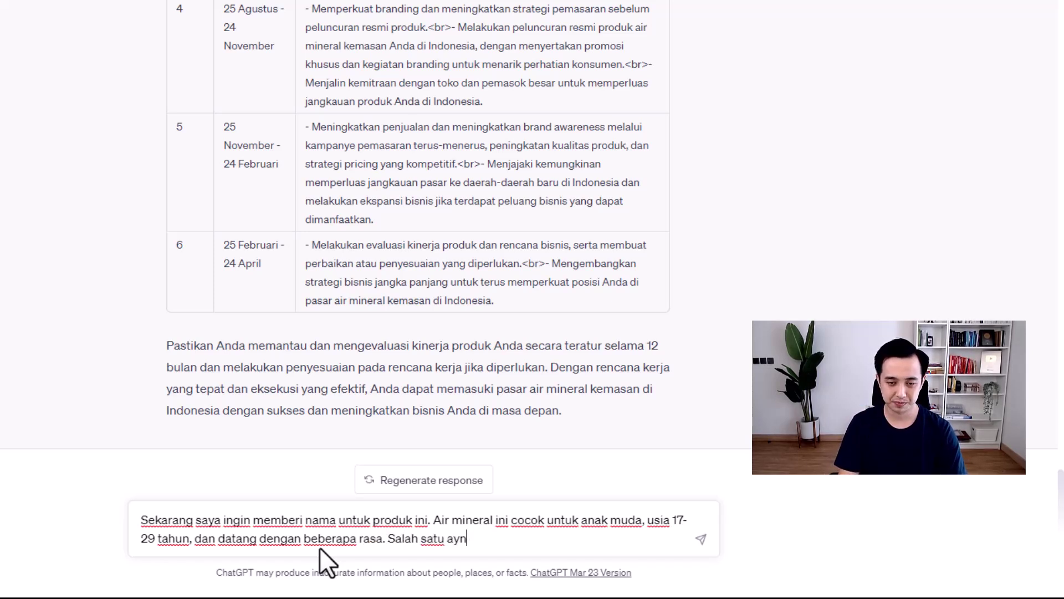
type("yang paling")
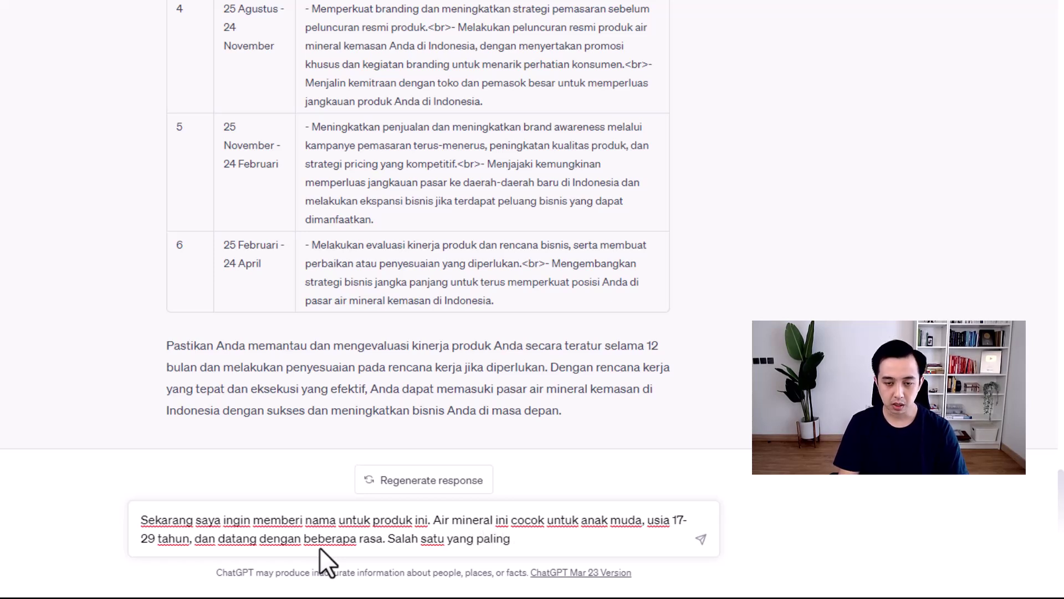
type(" menarik adalah rasa")
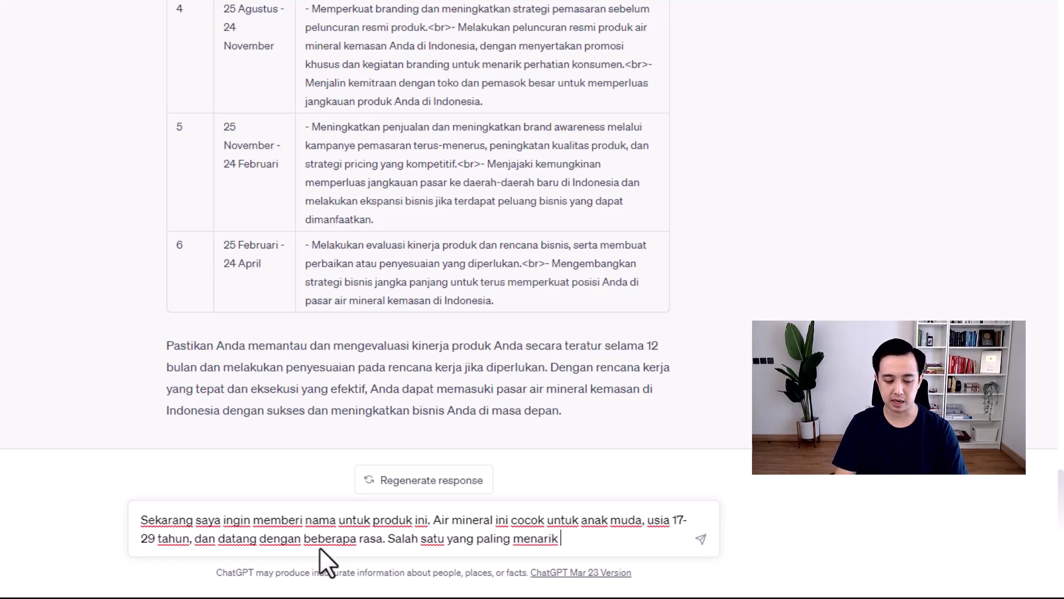
type(" jeru")
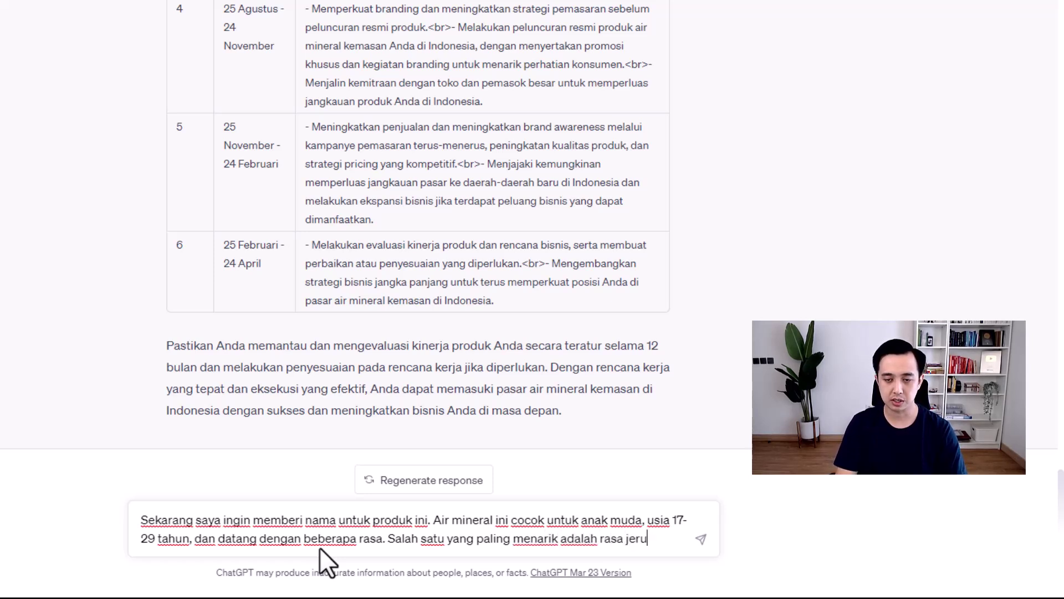
type("k, yang menjadi f")
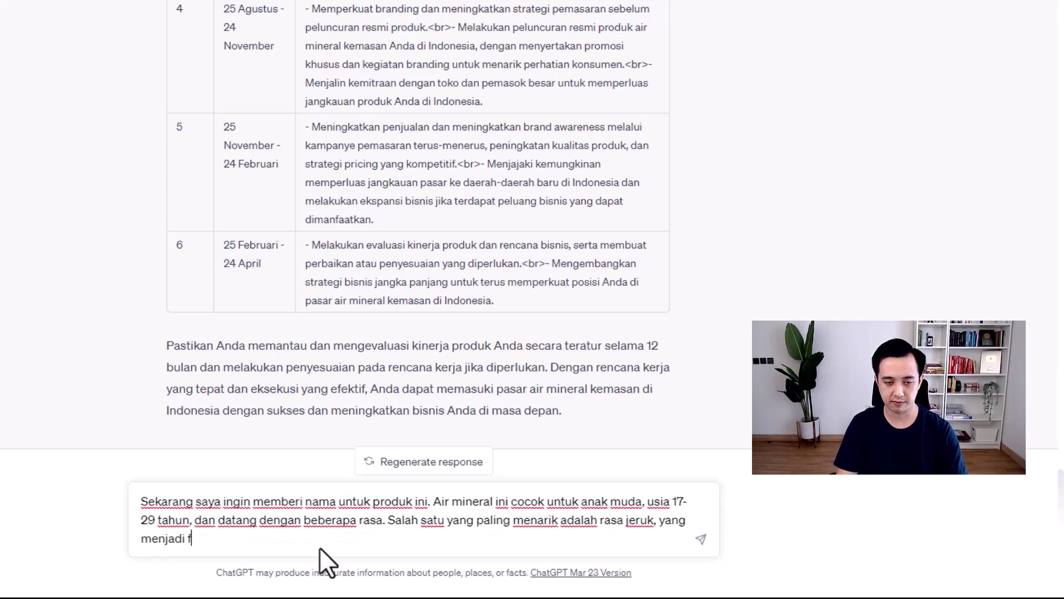
type("avorit di negara lain")
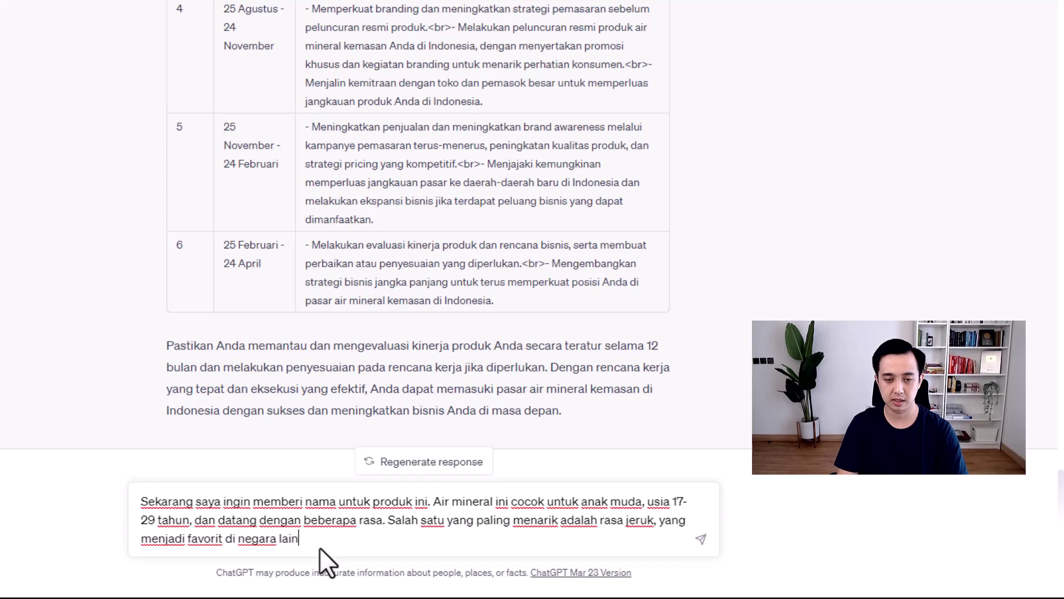
Finish the message with "Tolong bantu saya untuk memilih 10 nama yang bisa saya pakai." and send it.
type(". Tolong bantu say")
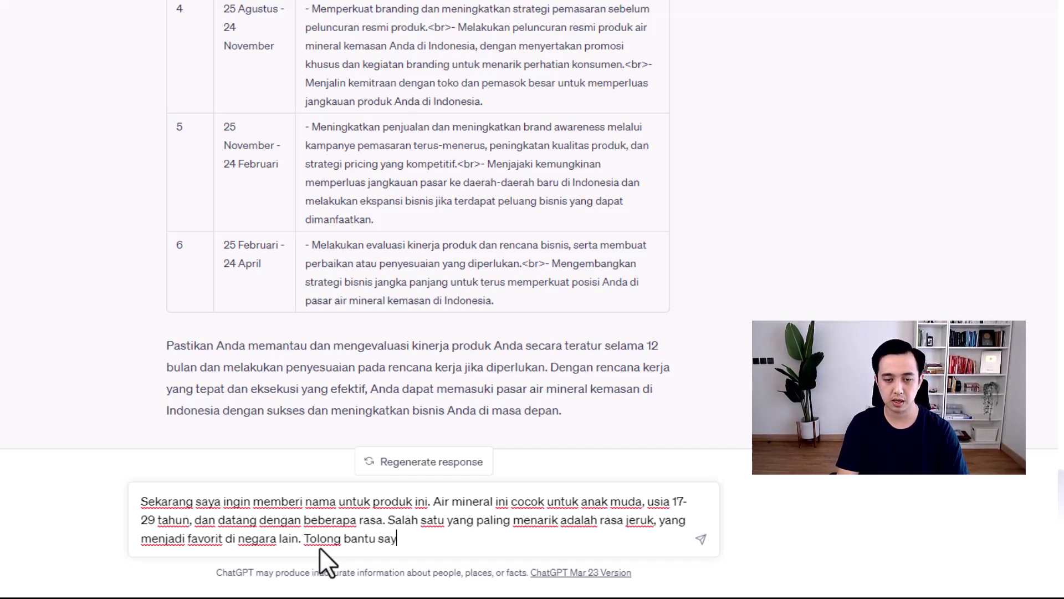
type("a untuk ")
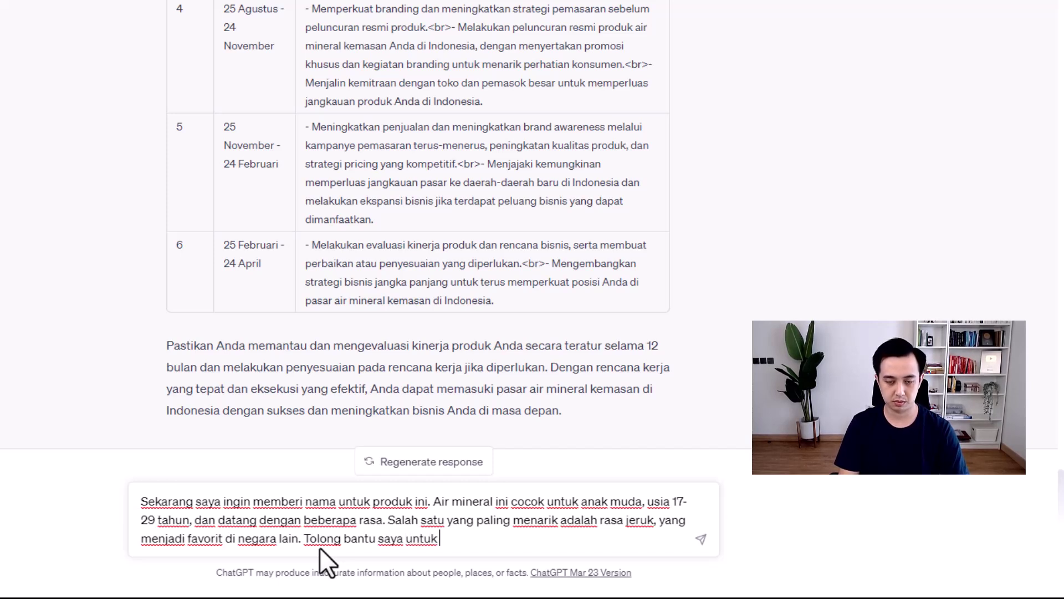
type("memilih 10 n")
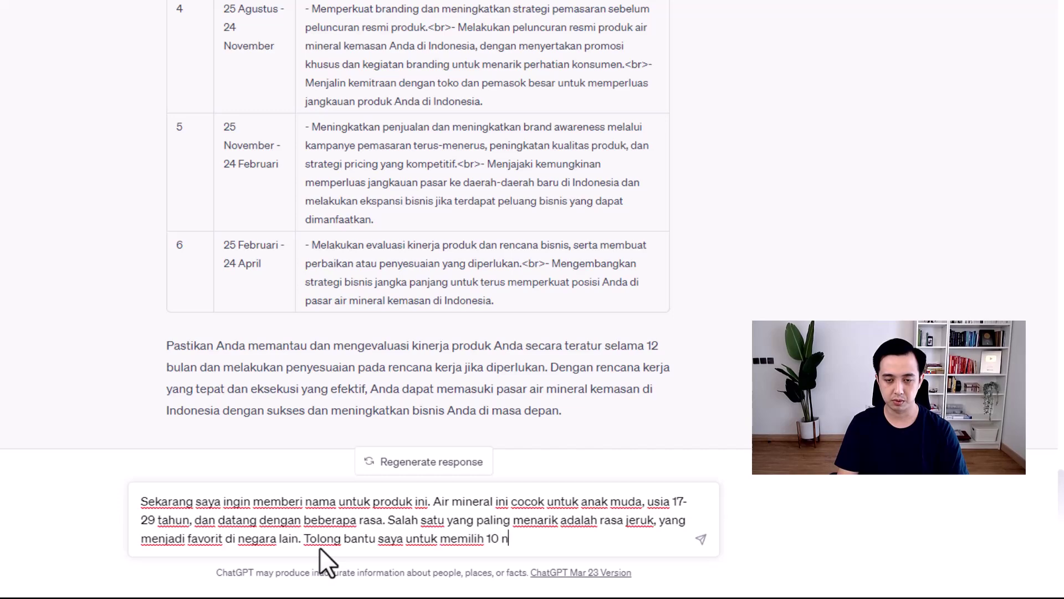
type("ama yang bisa asya")
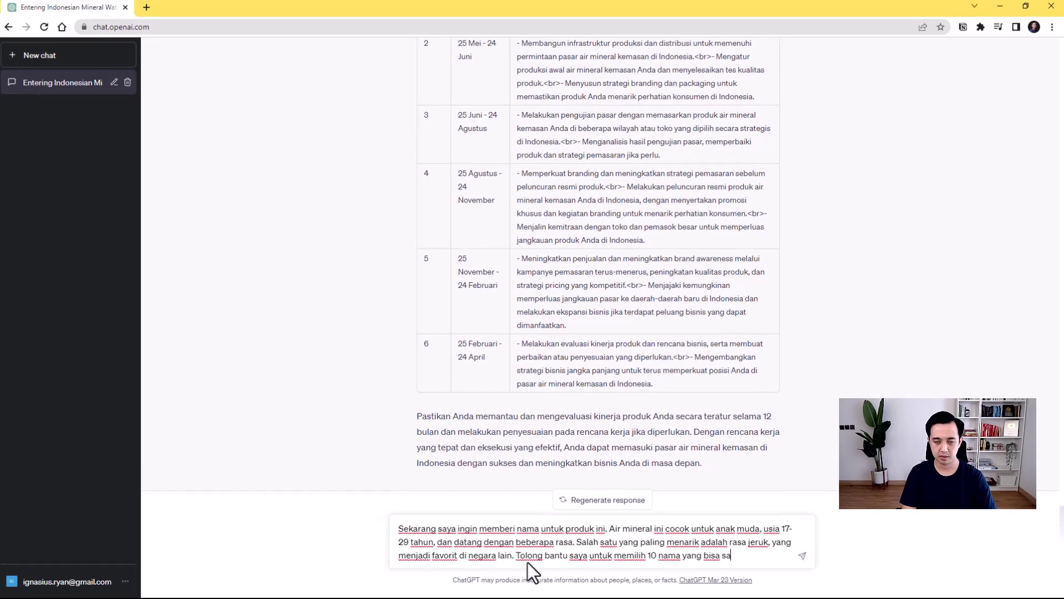
key("BackSpace")
key("BackSpace")
key("BackSpace")
key("BackSpace")
type("saya pakai")
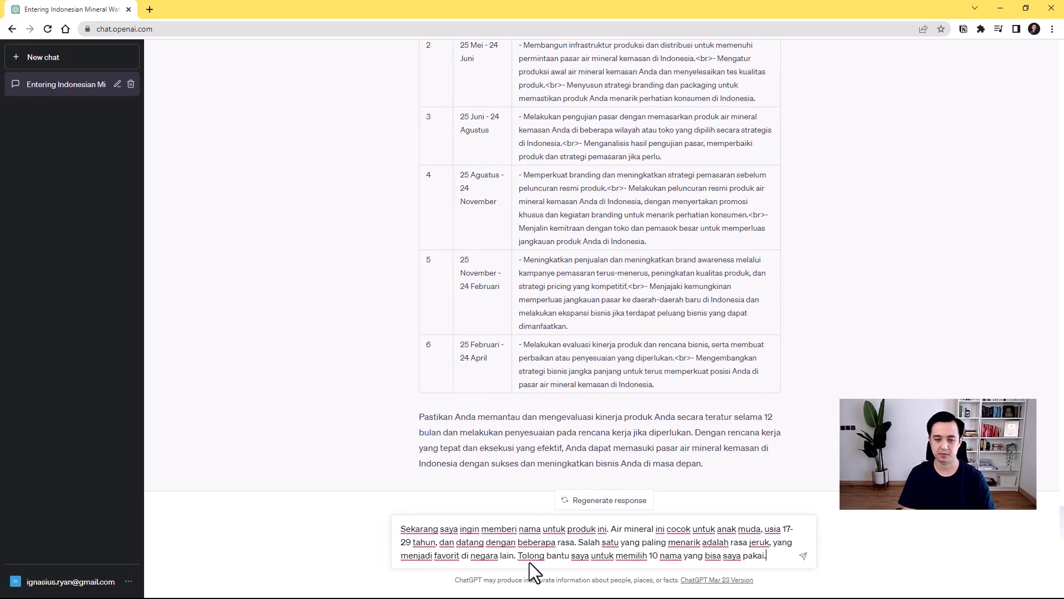
type(".")
key("Return")
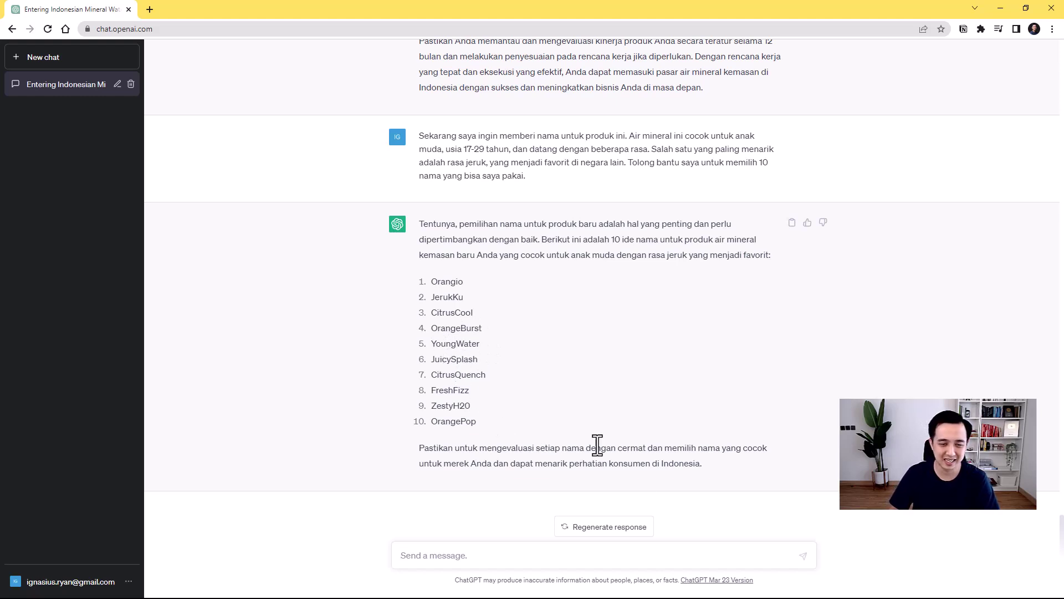
Send the follow-up request "Tolong kasih saya 10 ide lain di mana nama produknya mengandung kata Jeruk dan Air.".
left_click(655, 556)
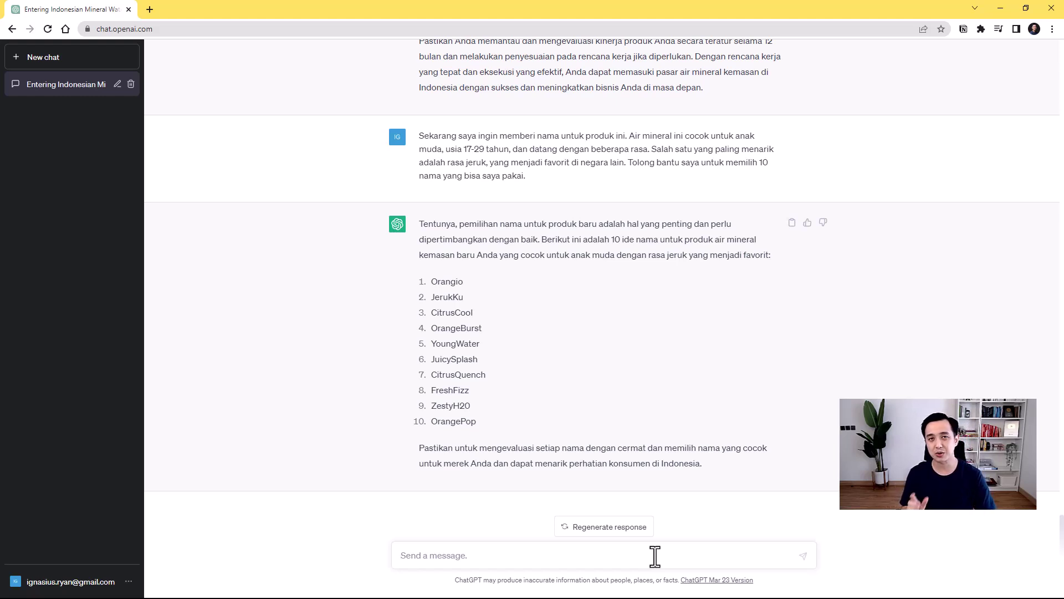
type("Tolong kasih saya ide lain di")
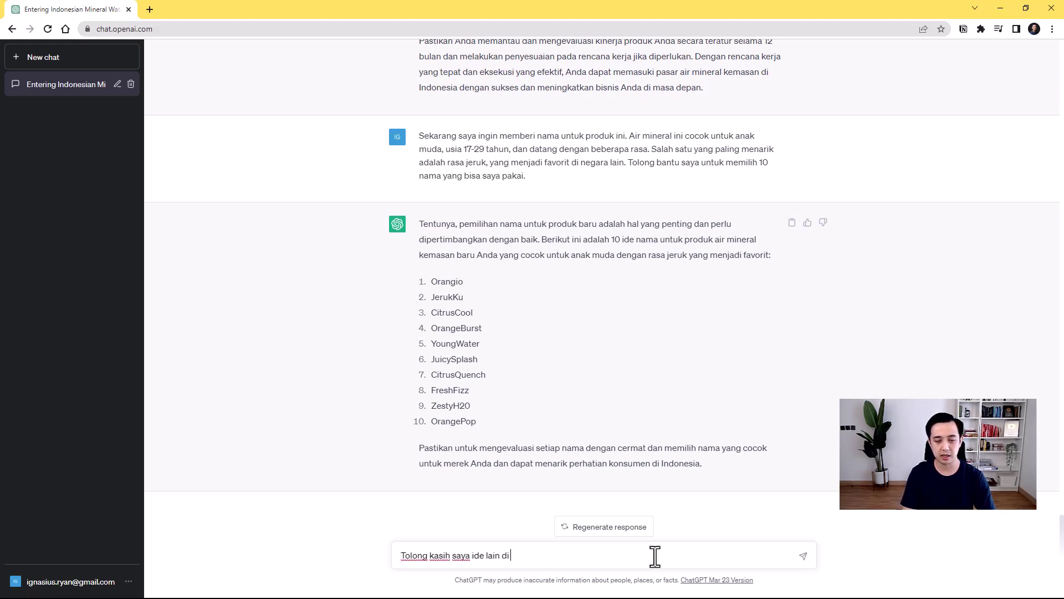
type(" mana nama produknya mengandung kata Jeruk dan Air.")
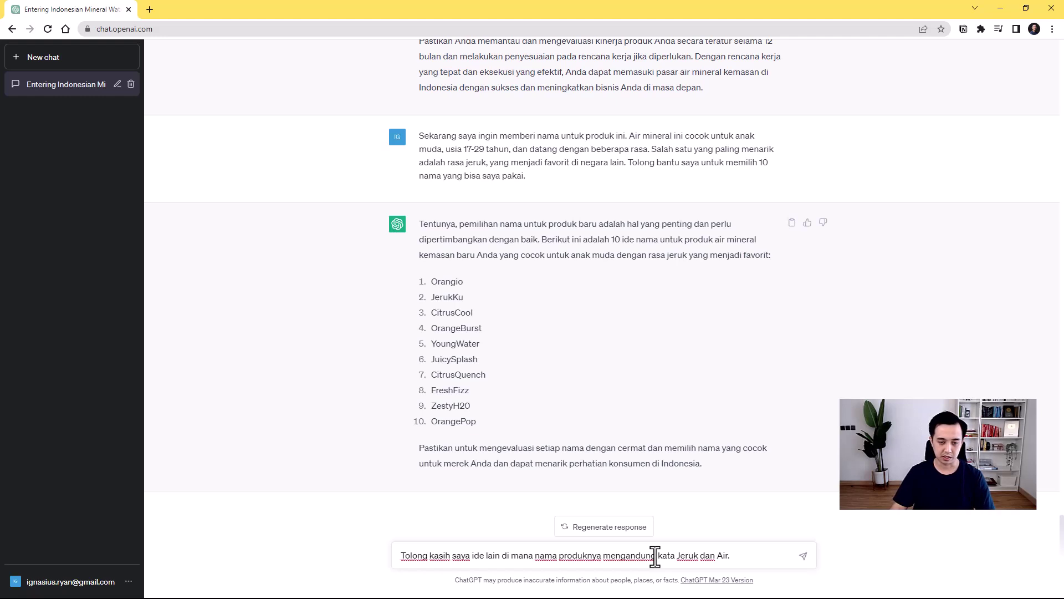
left_click(474, 555)
type("10")
left_click(788, 557)
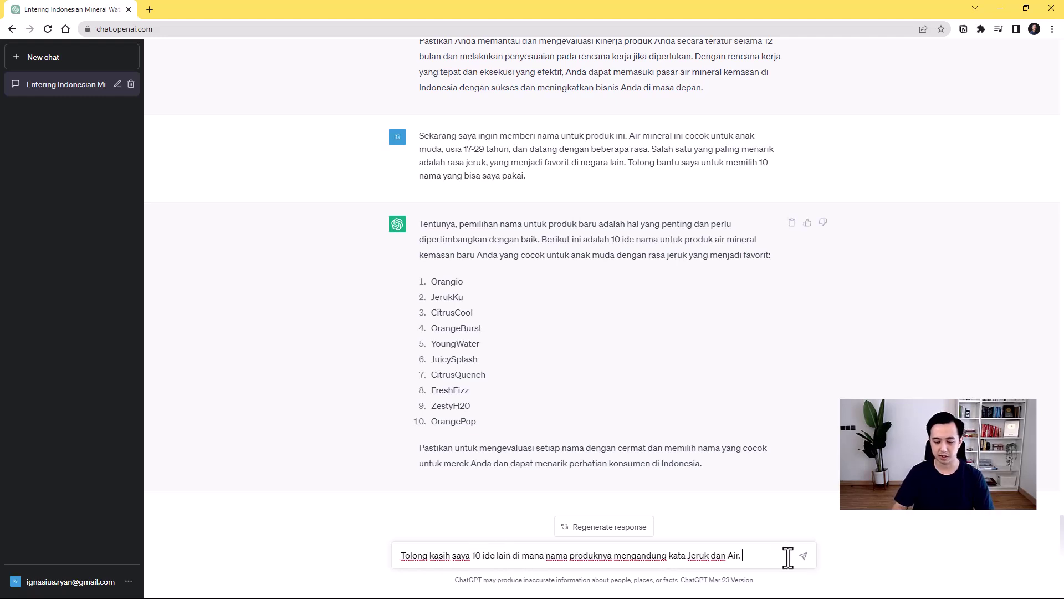
key("Return")
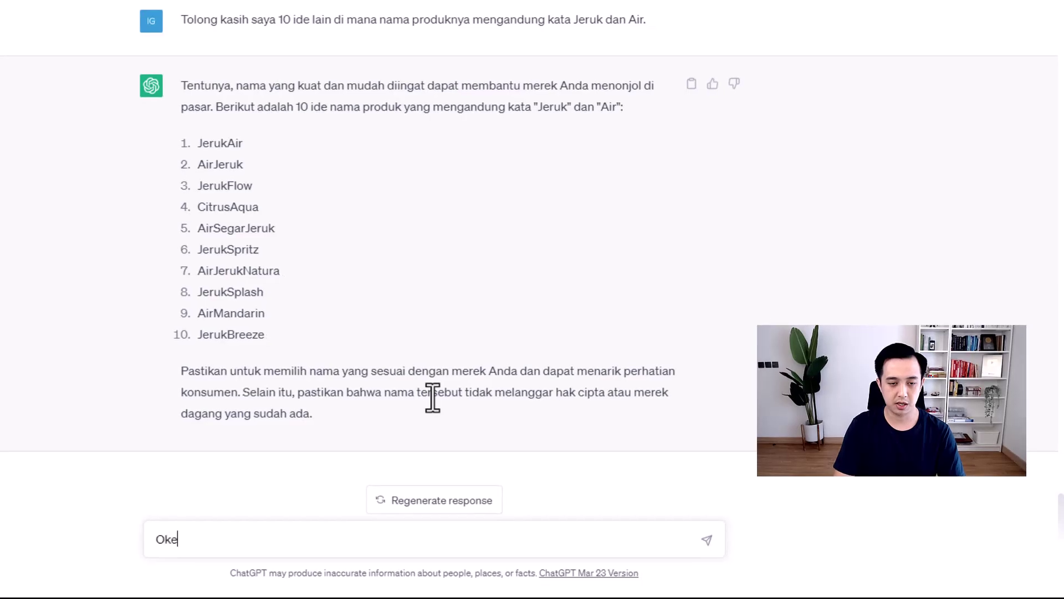
Begin the message with "Oke, saya akan pake JerukKu sebagai nama produk ini.".
type(", saya akan pake J")
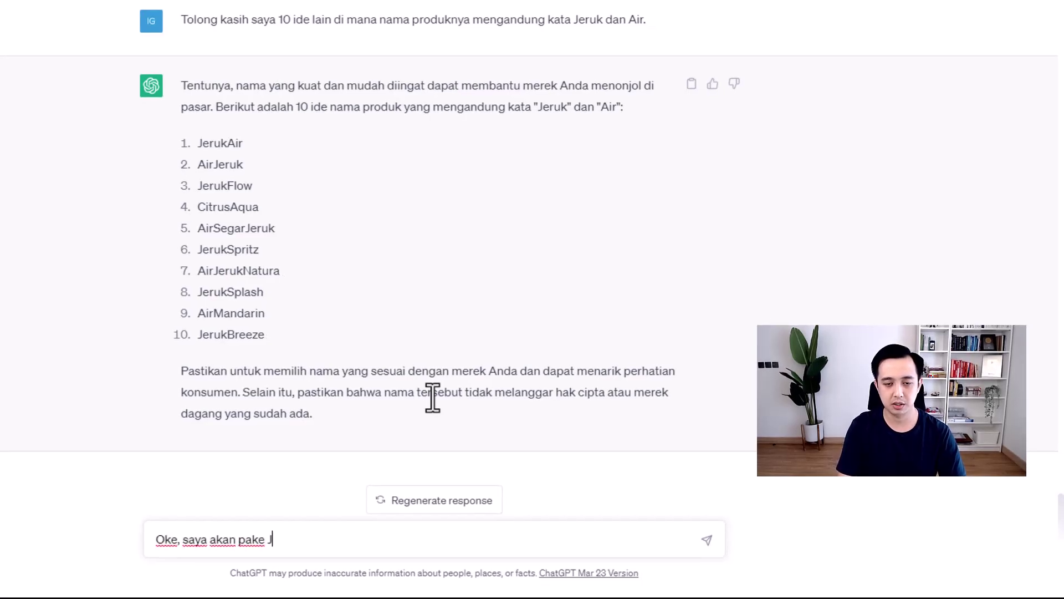
type("erukK")
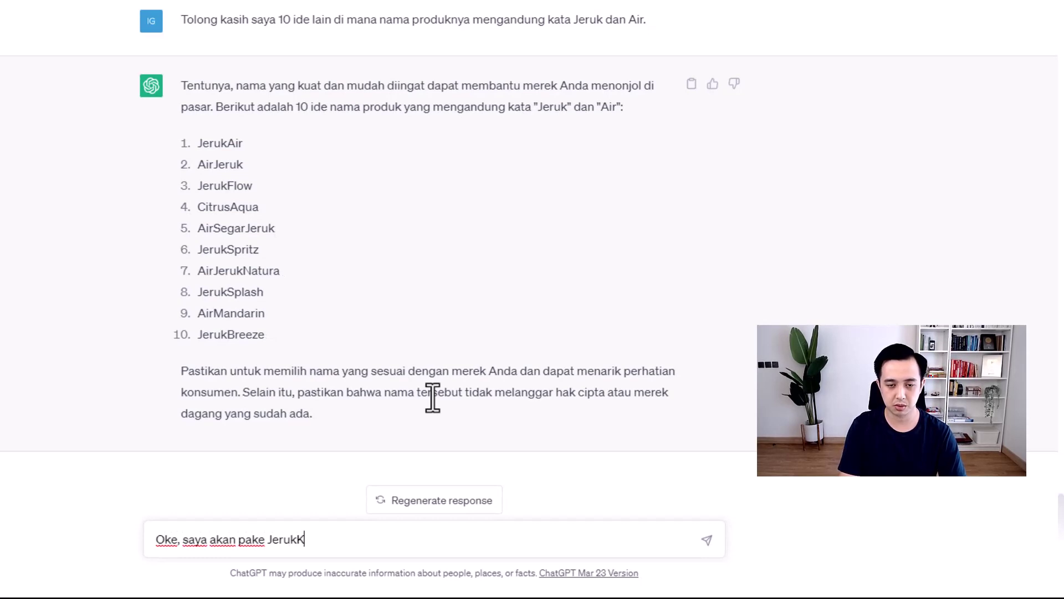
type("u sebagai nama produk ini.")
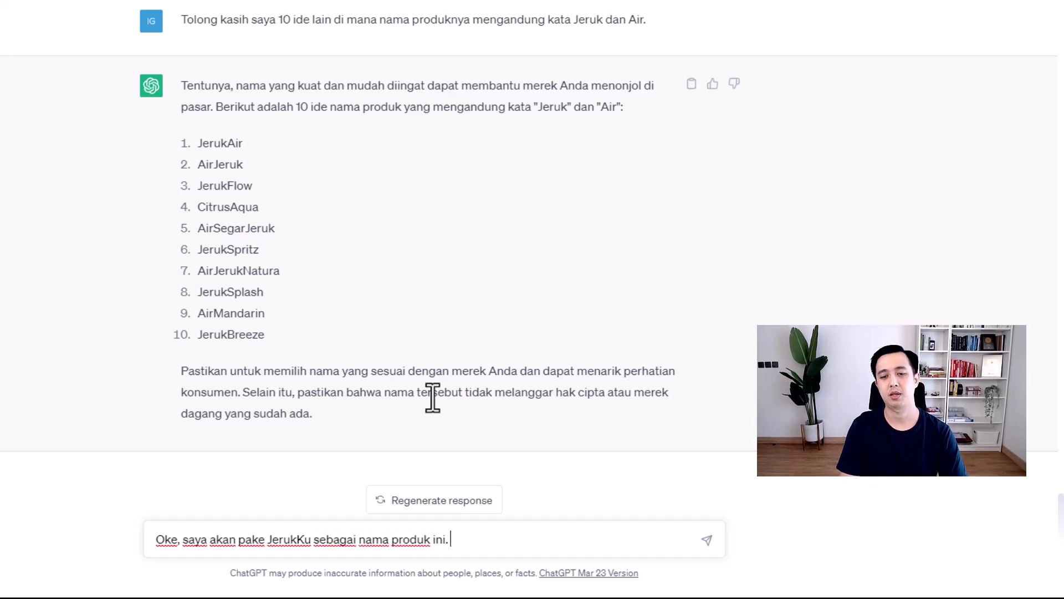
Continue the message with "Sekarang saya ingin membuat email penawaran ke PT. Air Sejahtera".
type(" Seka")
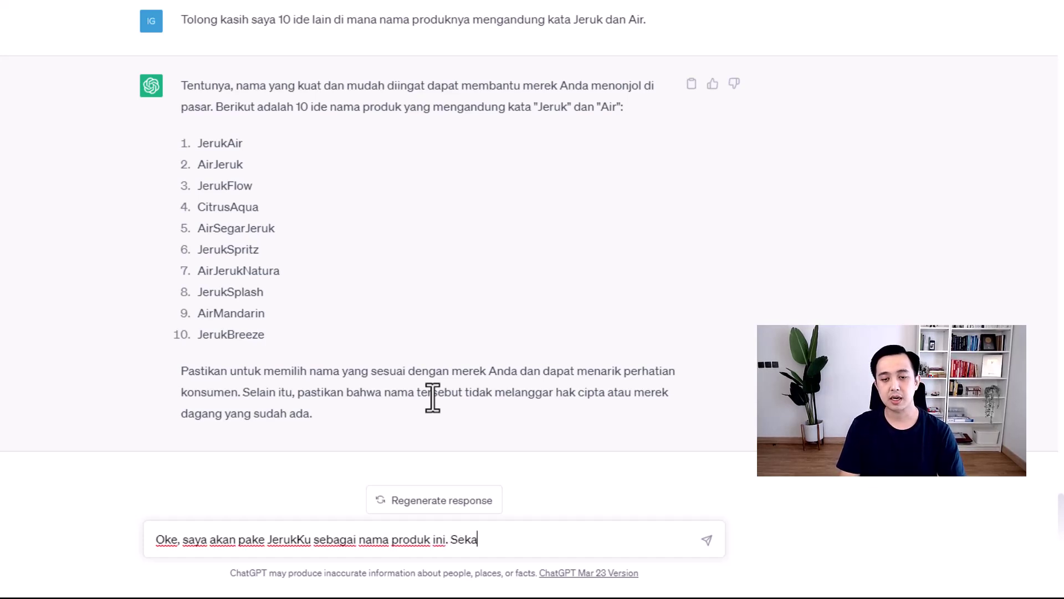
type("rang saya ingin membuat ")
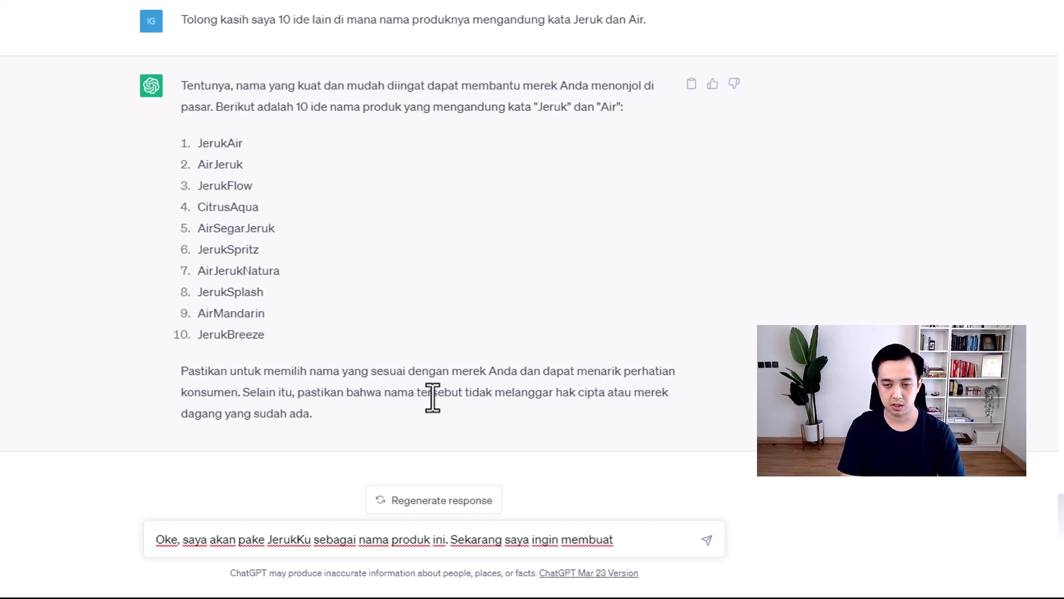
type("email penawan")
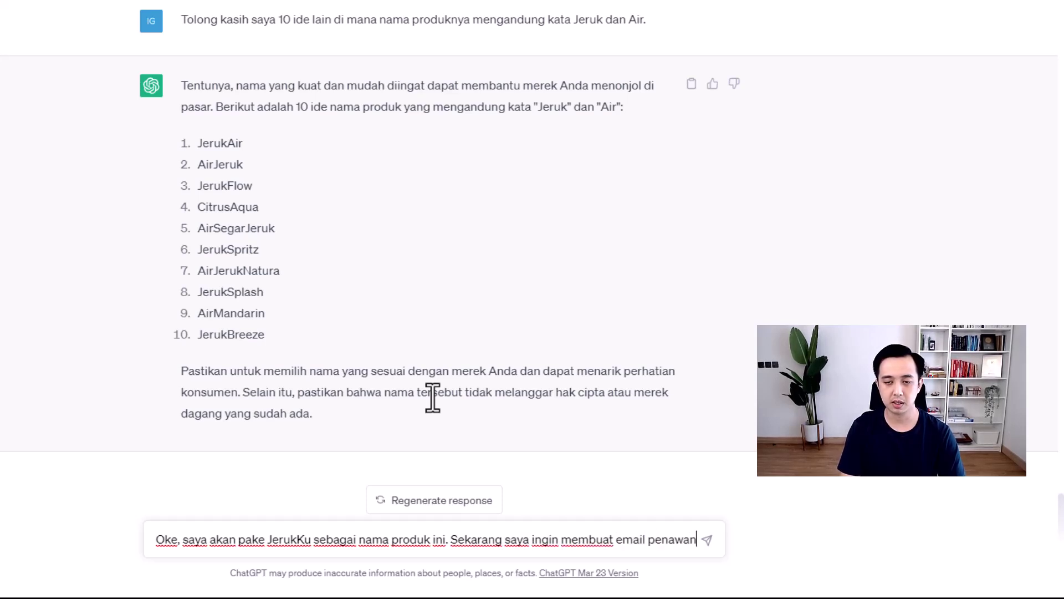
key("BackSpace")
type("ran ke PT")
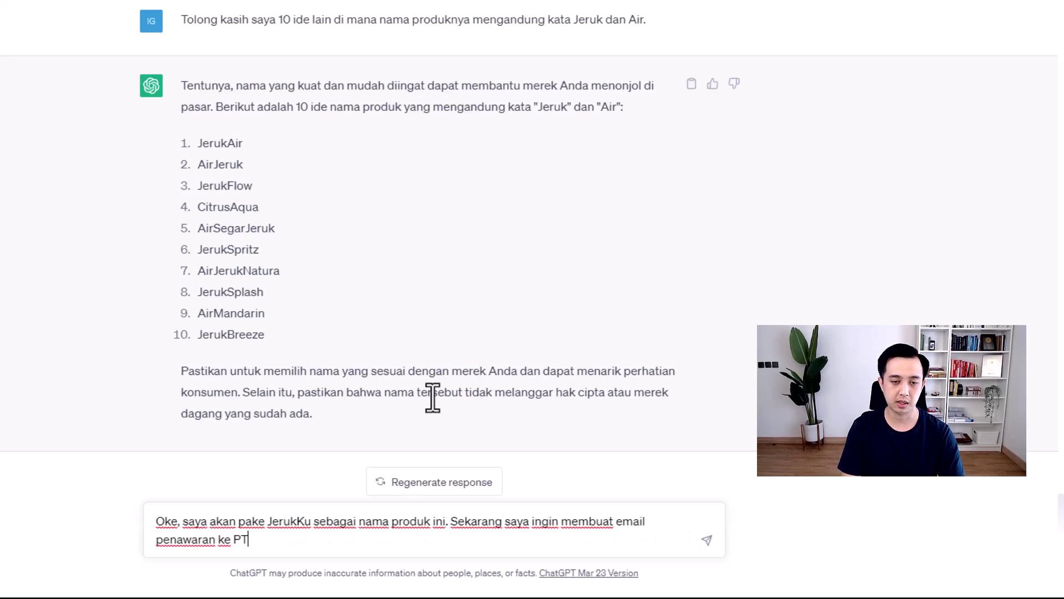
type(". Air ")
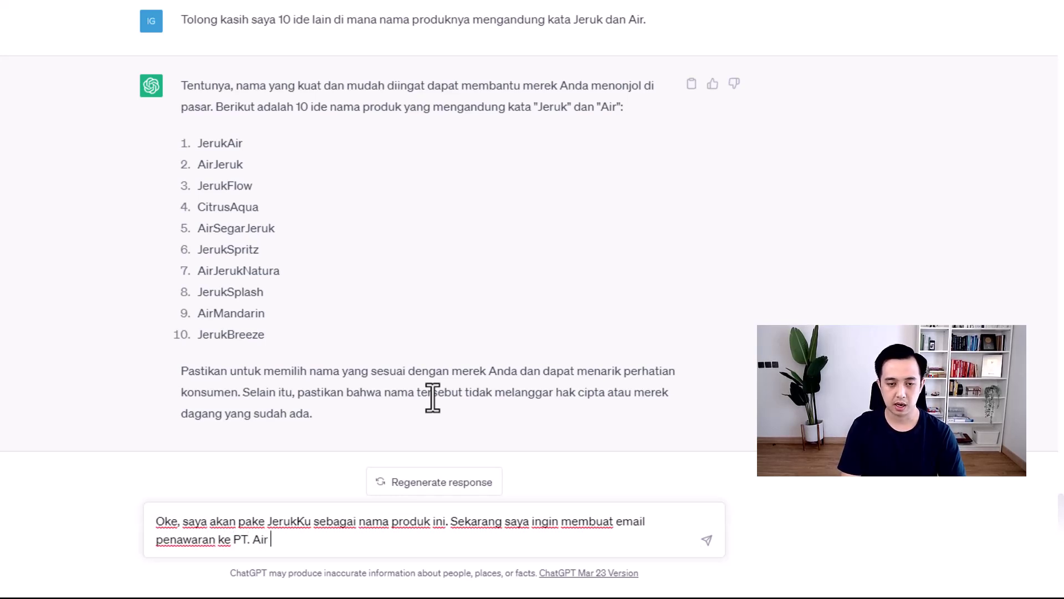
type("Sejahtera s")
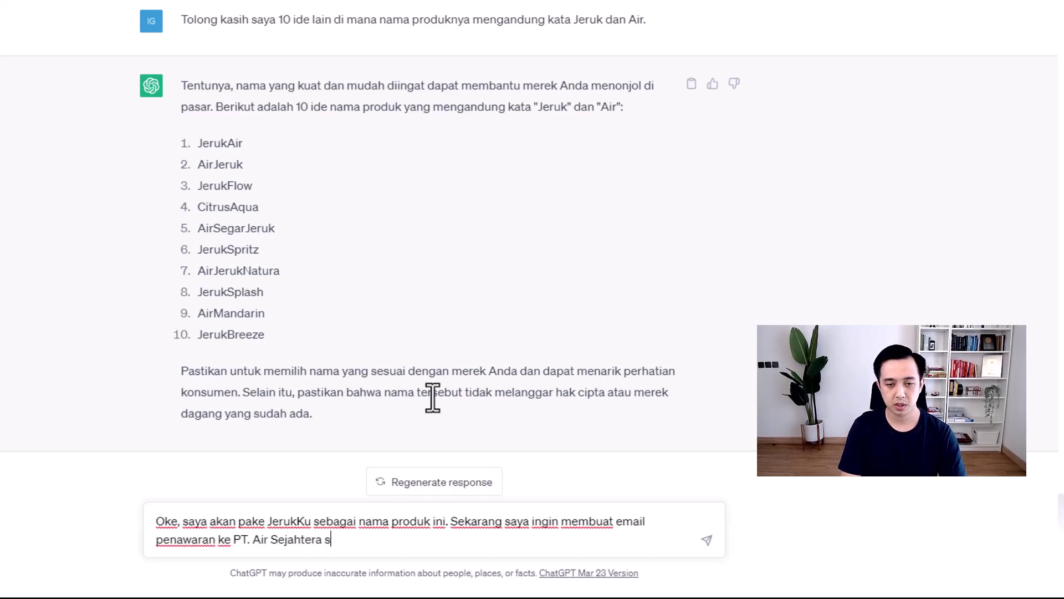
Complete the sentence about the company with "sebagai distributor terbesar di Indonesia untuk bekerja sama memasarkan produk terbaru ini.".
type("ebagai distributor")
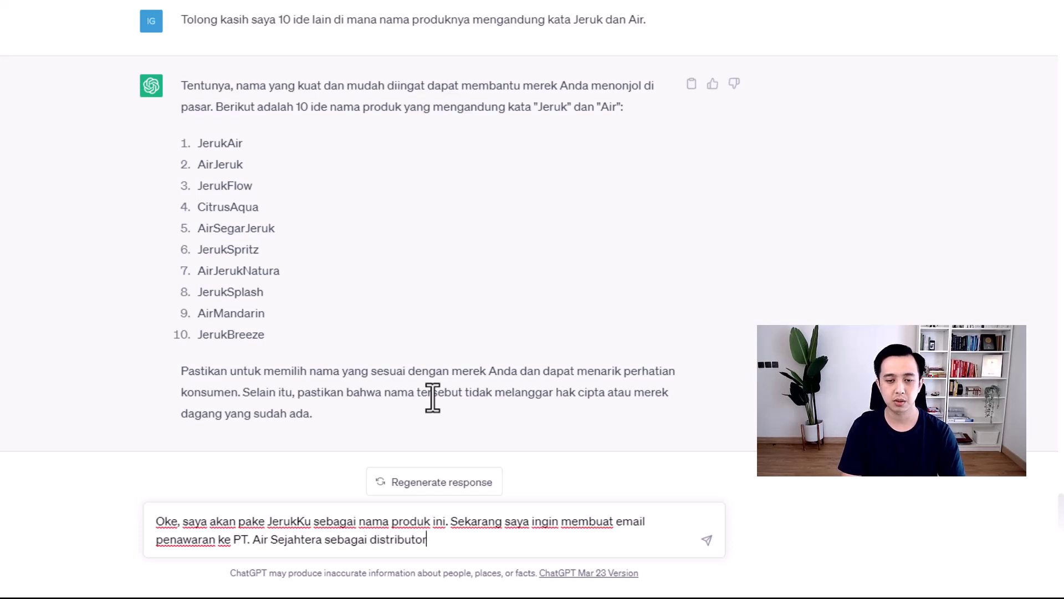
type(" terbesar d")
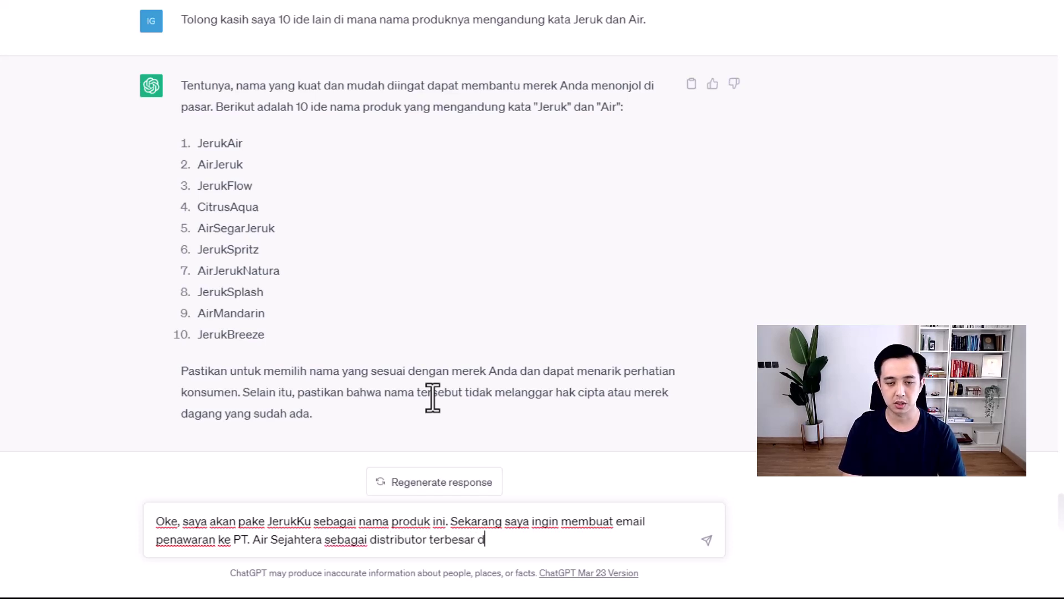
type("i Indonesia untuk bekerja sa")
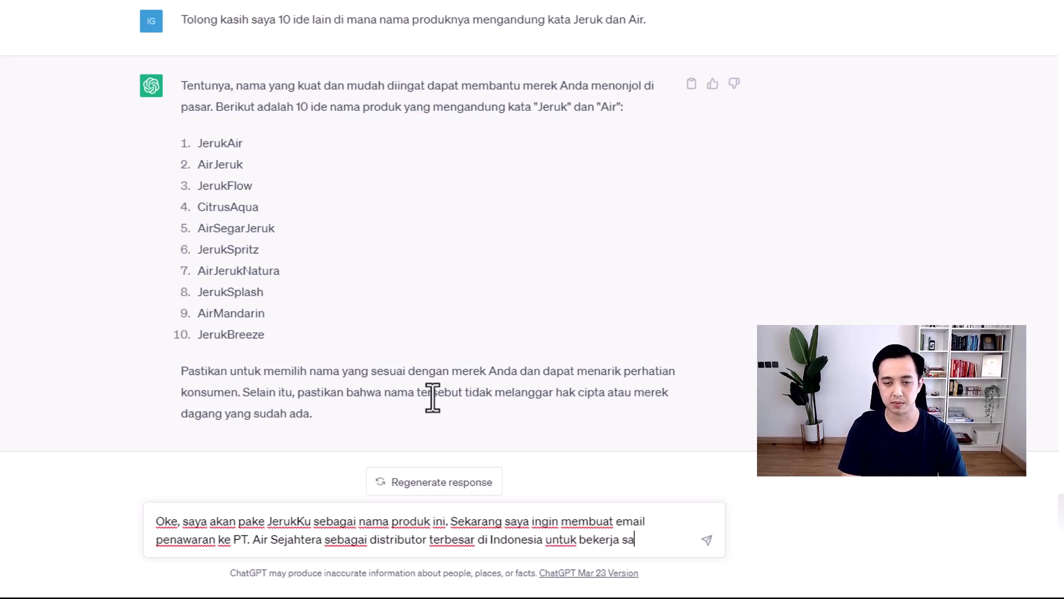
type("ma memasarkan pr")
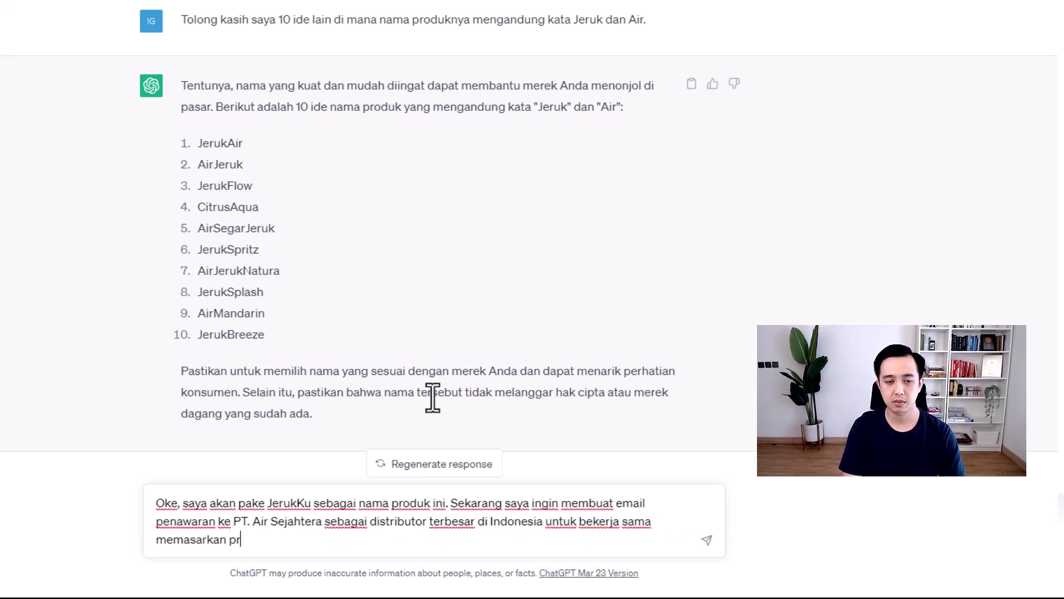
type("oduk terbaru ini. TOlon")
Finish the message with "Tolong bantu saya untuk menulis draft email ini." and send it.
key("BackSpace")
key("BackSpace")
key("BackSpace")
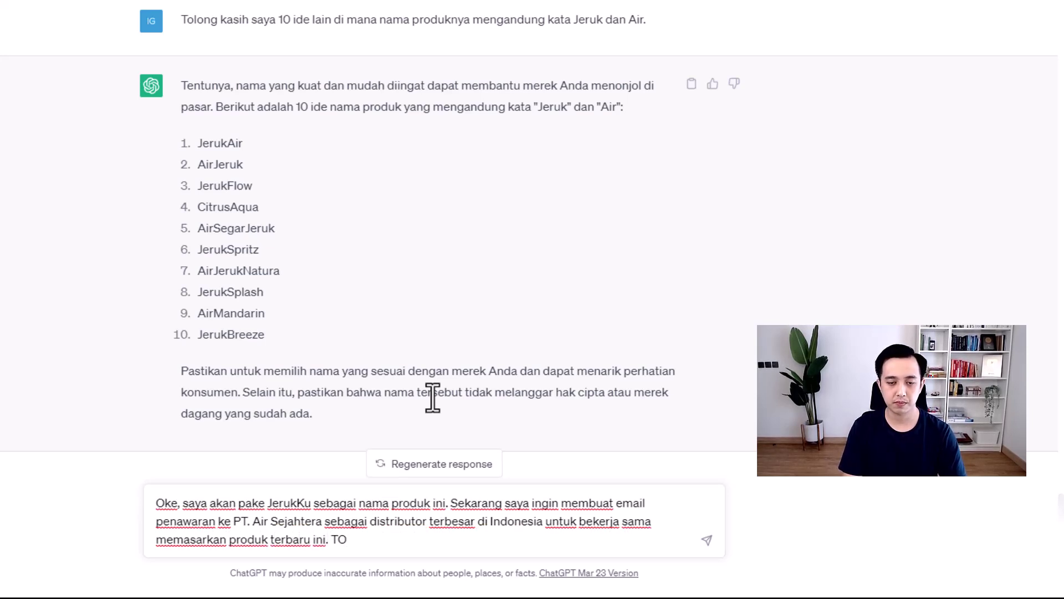
type("ong bantu")
key("BackSpace")
key("BackSpace")
key("BackSpace")
type("ntu saya u")
type("ntuk")
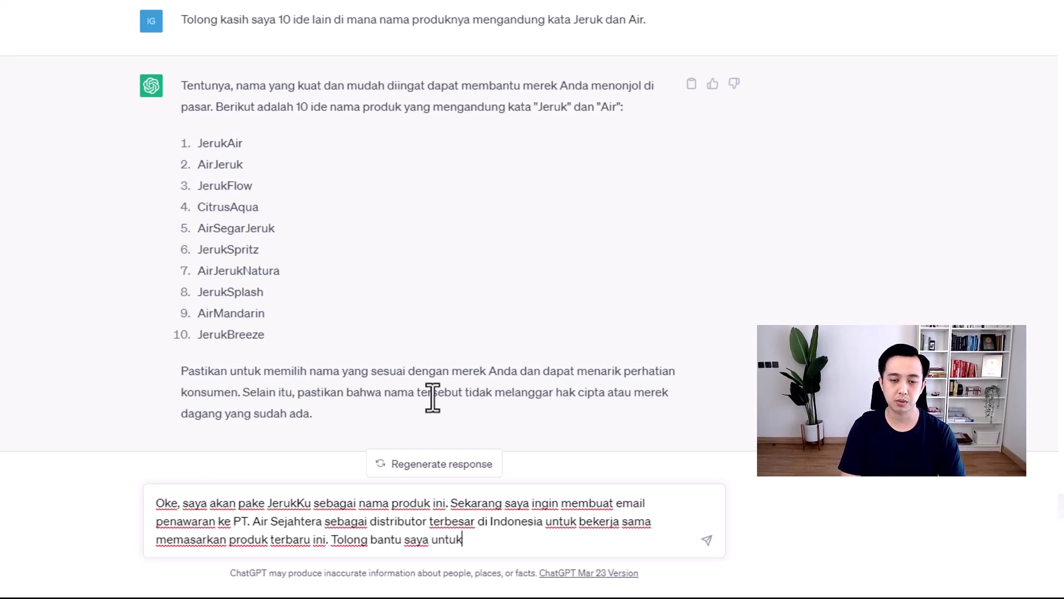
type(" menulis draft email")
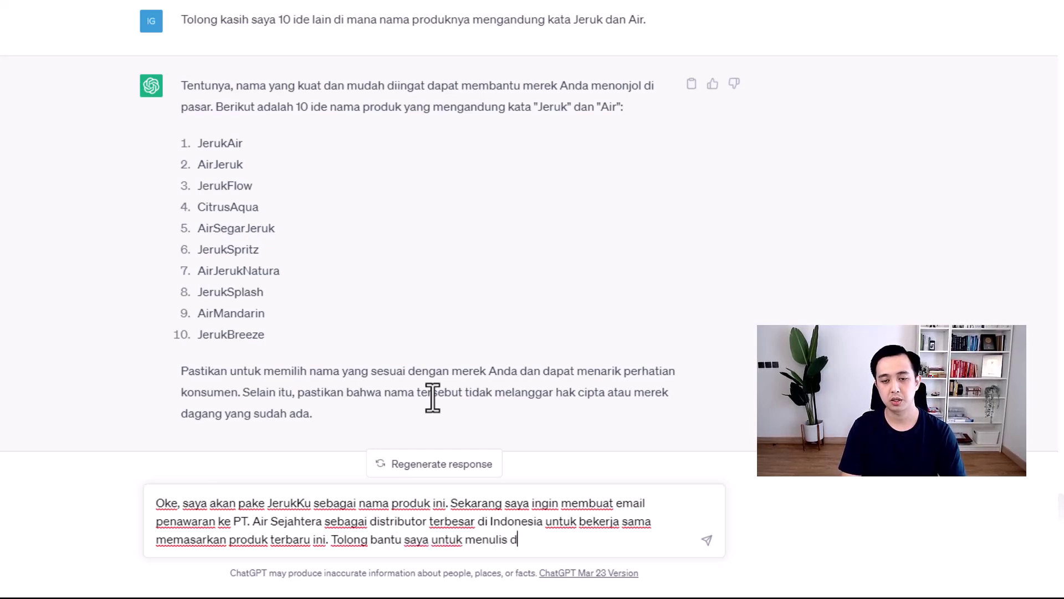
type(" ini.")
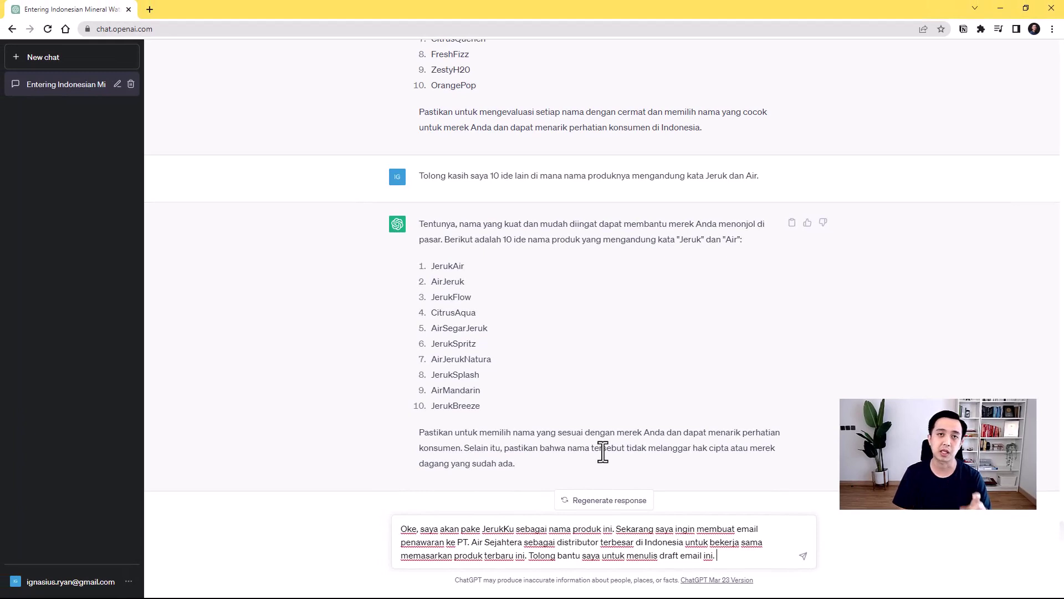
key("Return")
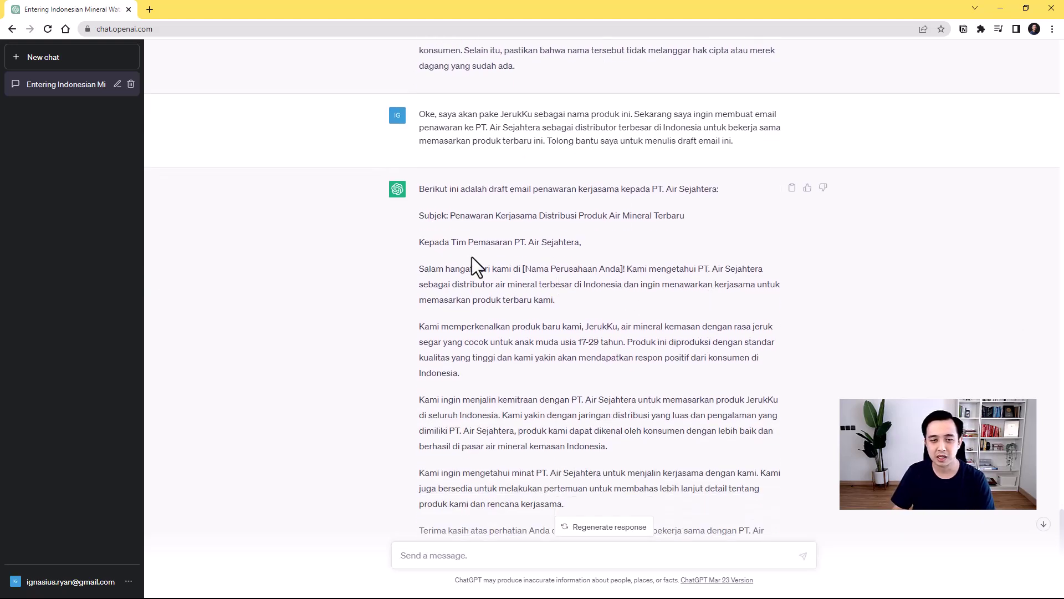
Read through the draft offer email, checking how it mentions the product name JerukKu and the target age group, down to the signature.
scroll(571, 311, "down", 1)
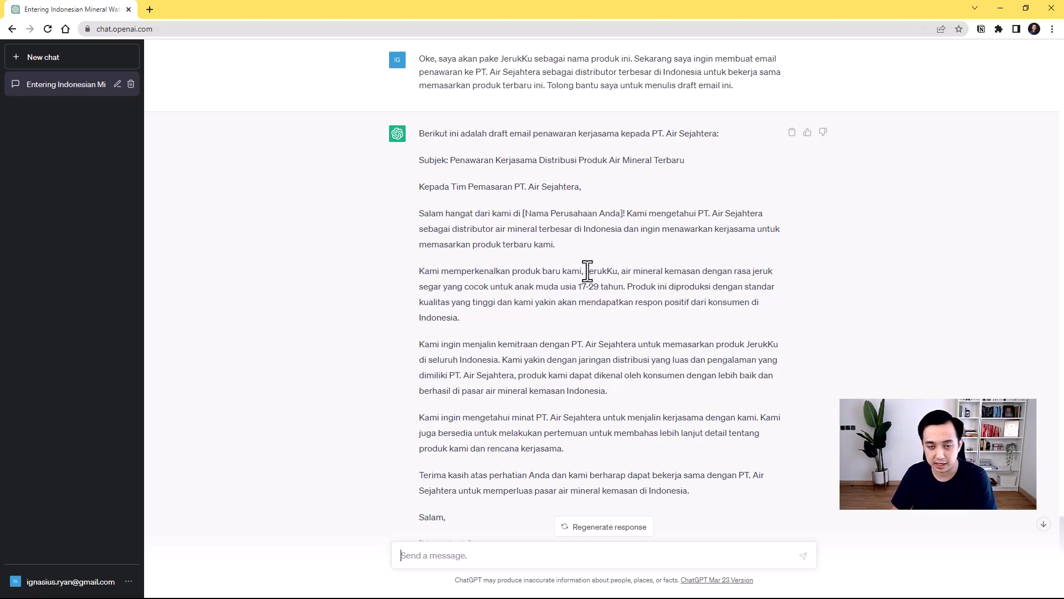
double_click(604, 272)
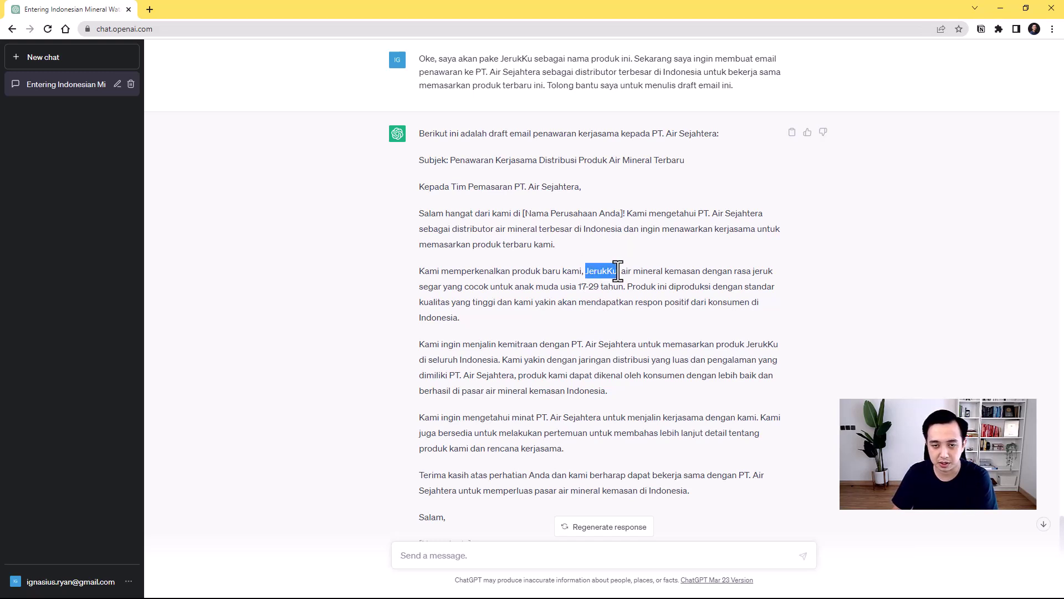
left_click(643, 322)
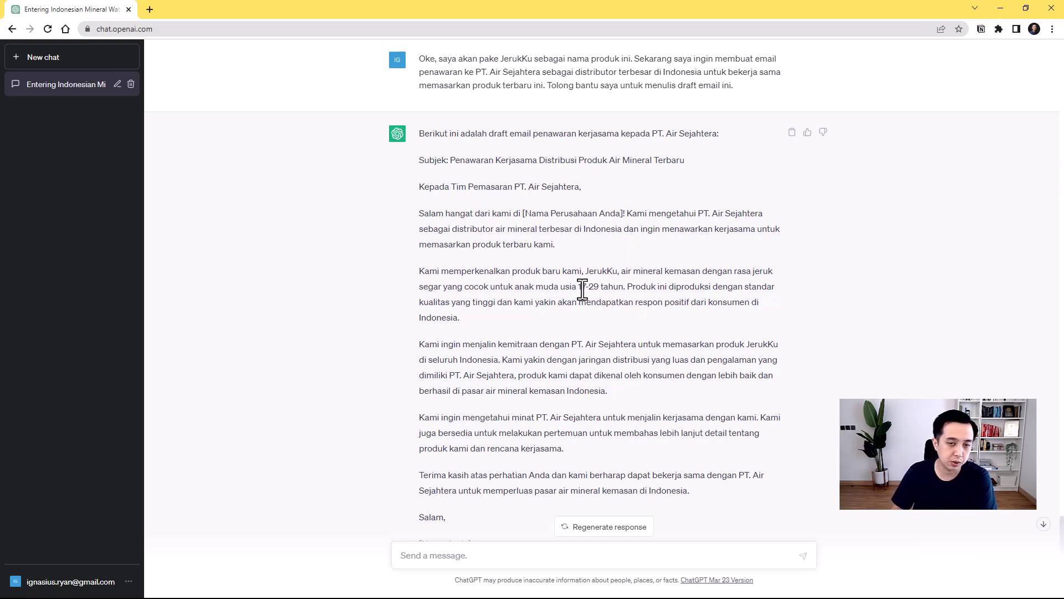
left_click_drag(491, 287, 624, 302)
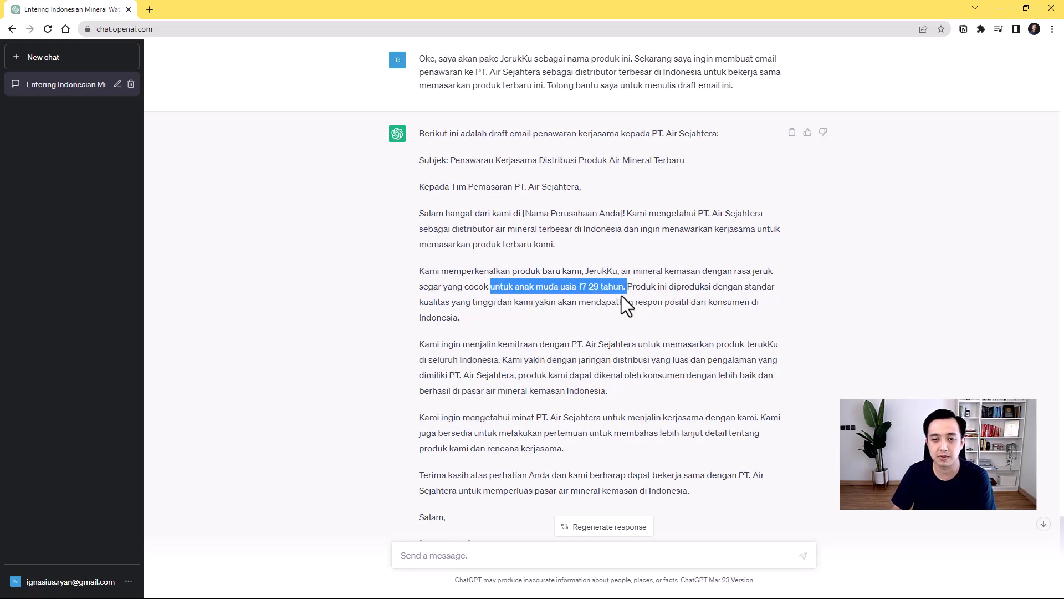
left_click(624, 363)
scroll(558, 356, "down", 2)
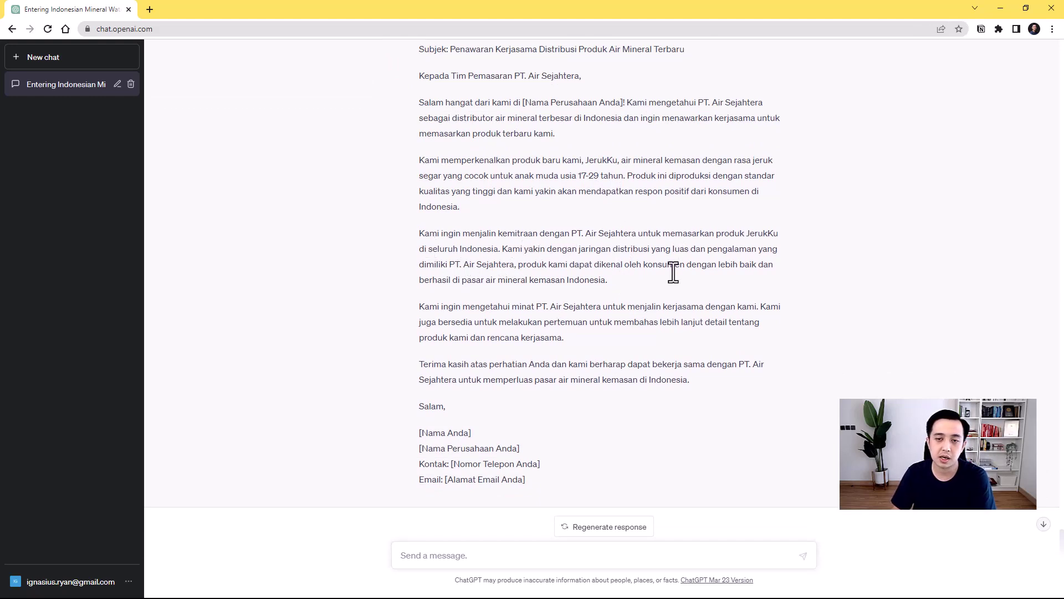
scroll(673, 285, "down", 1)
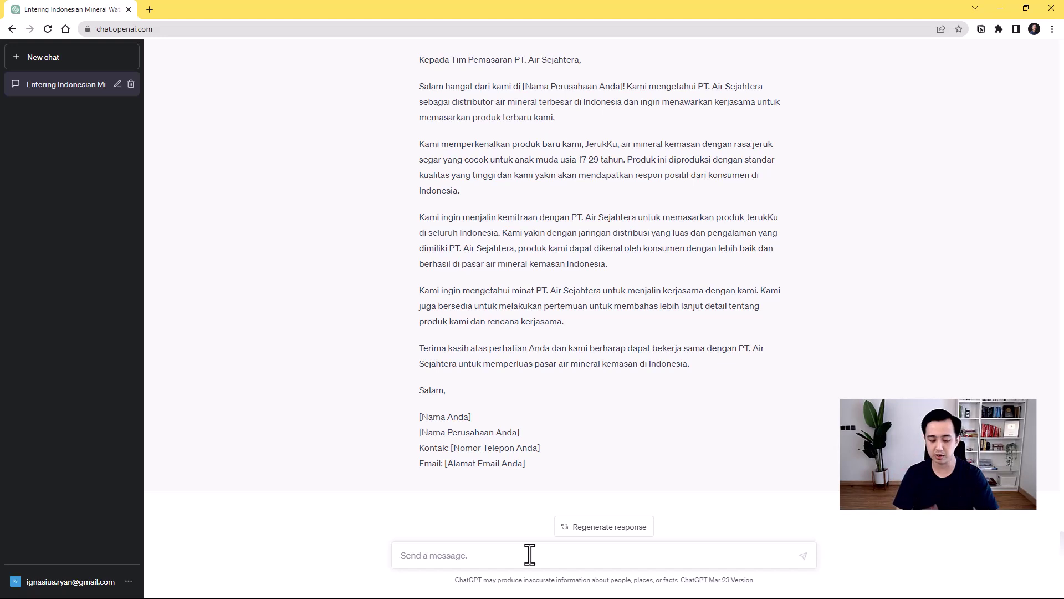
Send the request "Tambahkan informasi harga untuk 2 tipe ukuran: 600 ml dan 1 liter dengan harga masing-masing Rp. 3,000 dan Rp. 6,000 per botol.".
type("Tambahkan informasi harga untuk 2 tipe ukura")
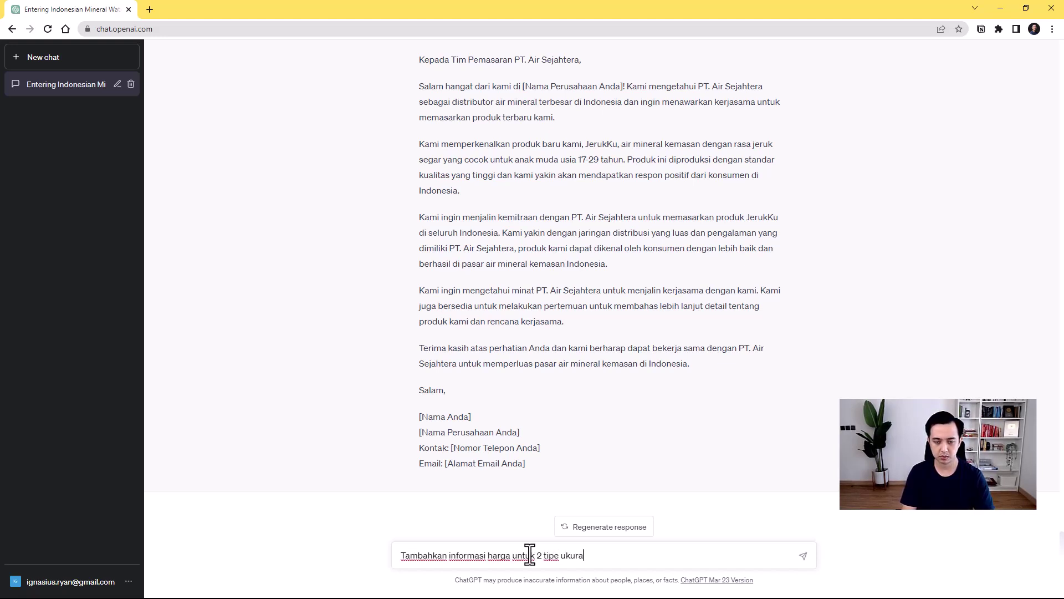
type("n: 600 ml dan 1 liter deng")
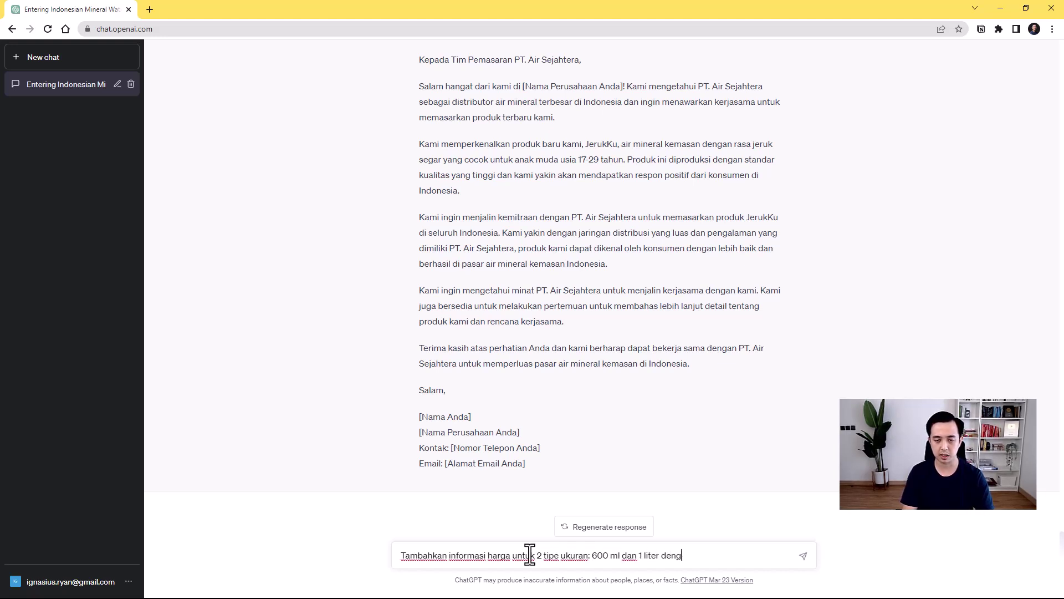
type("an harga masing-masing Rp.")
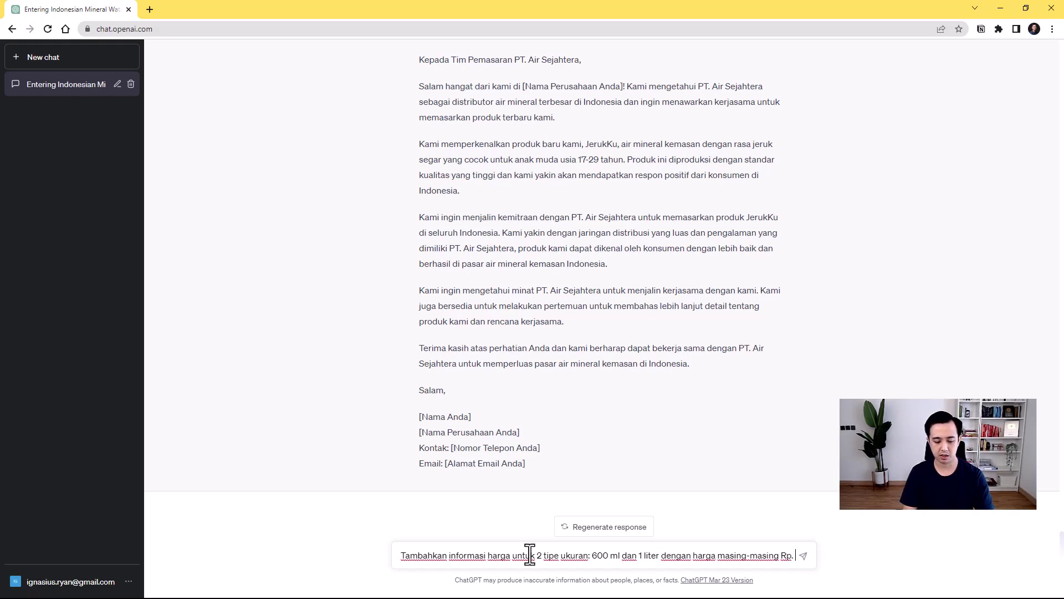
type(" 3.")
type("000 dan RP.")
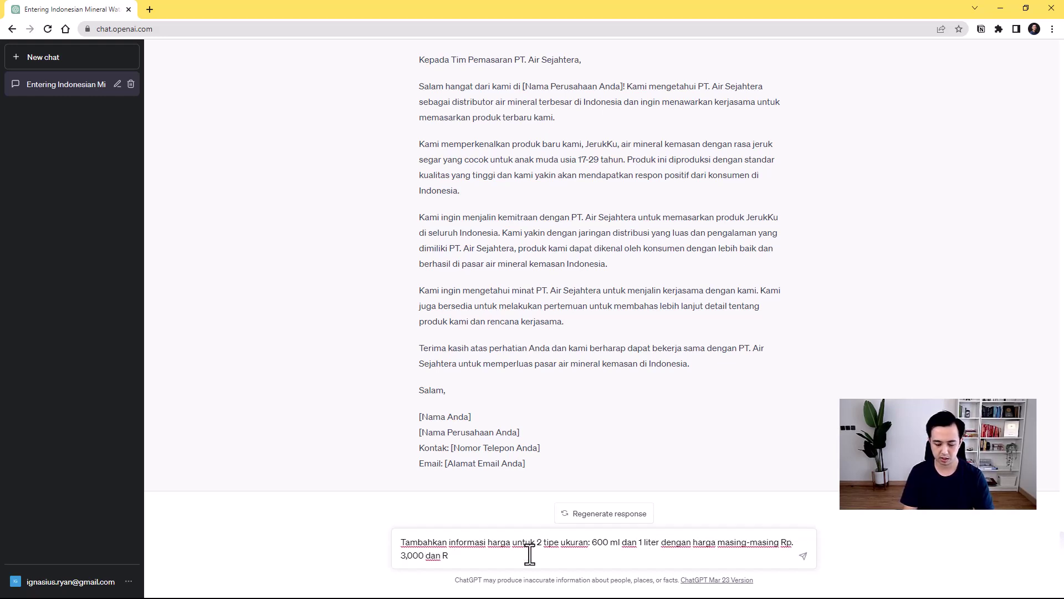
type(" 6,000 per botol.")
key("Return")
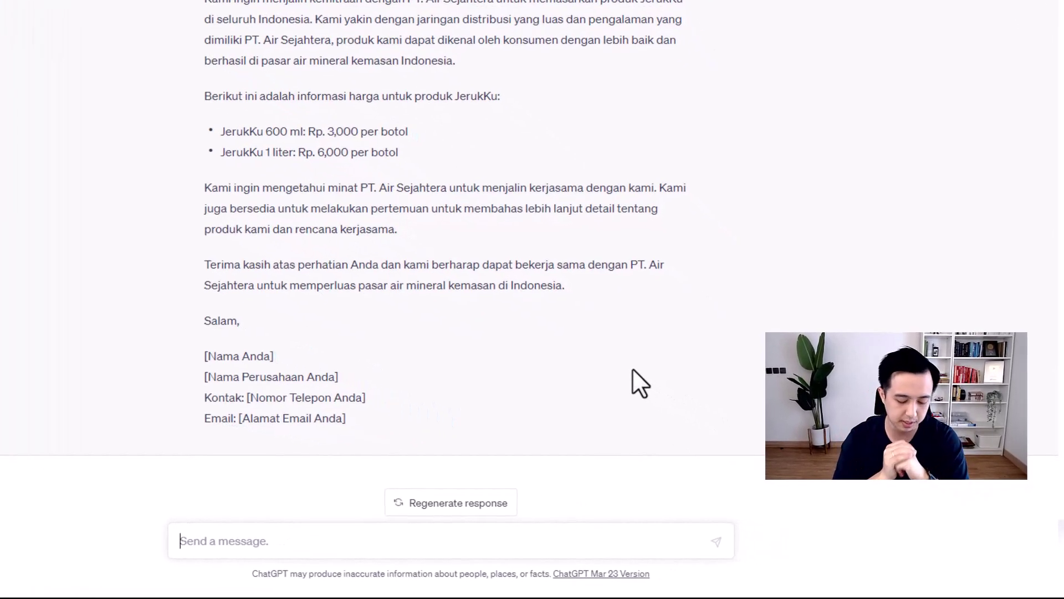
Begin a message with "Sekarang saya ingin membuat post Instagram terkait perkenalan JerukKu ke Indonesia. Tolong bantu saya".
type("Sekarang saya ingin membuaat capt")
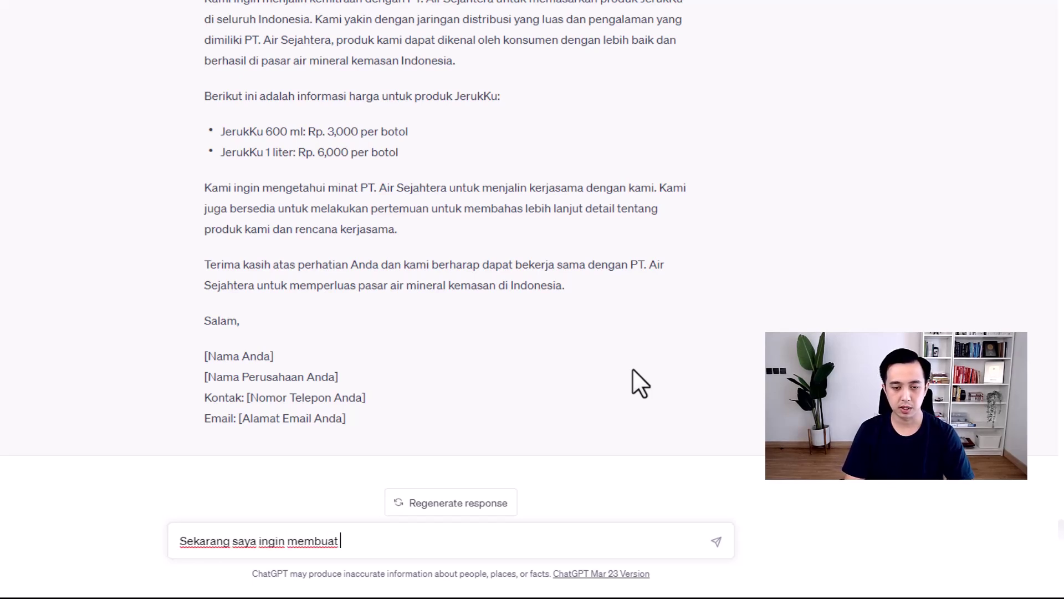
key("BackSpace")
key("BackSpace")
type("post Instagram ")
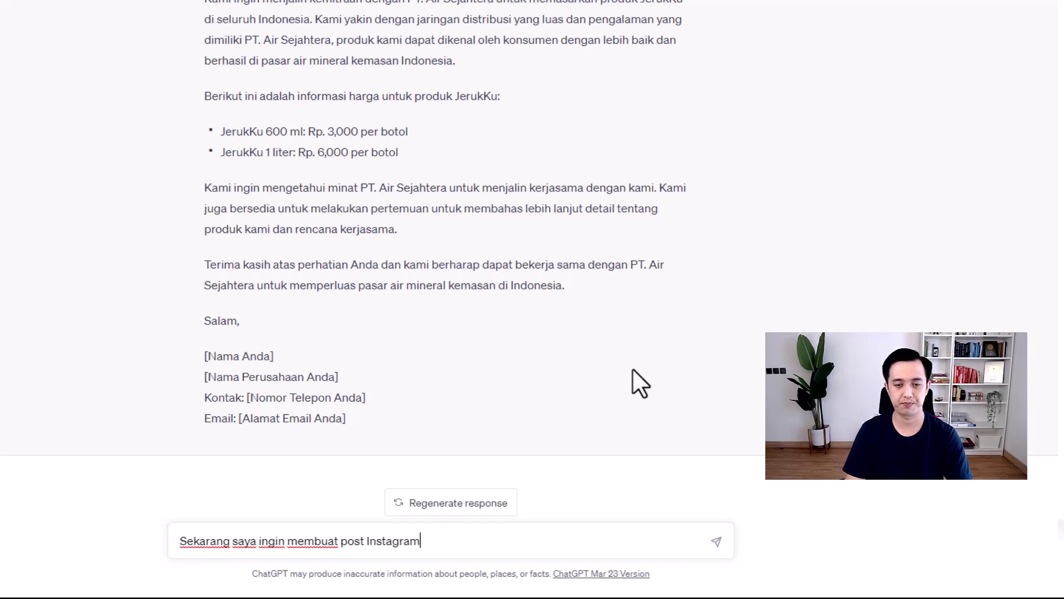
type("terkait per")
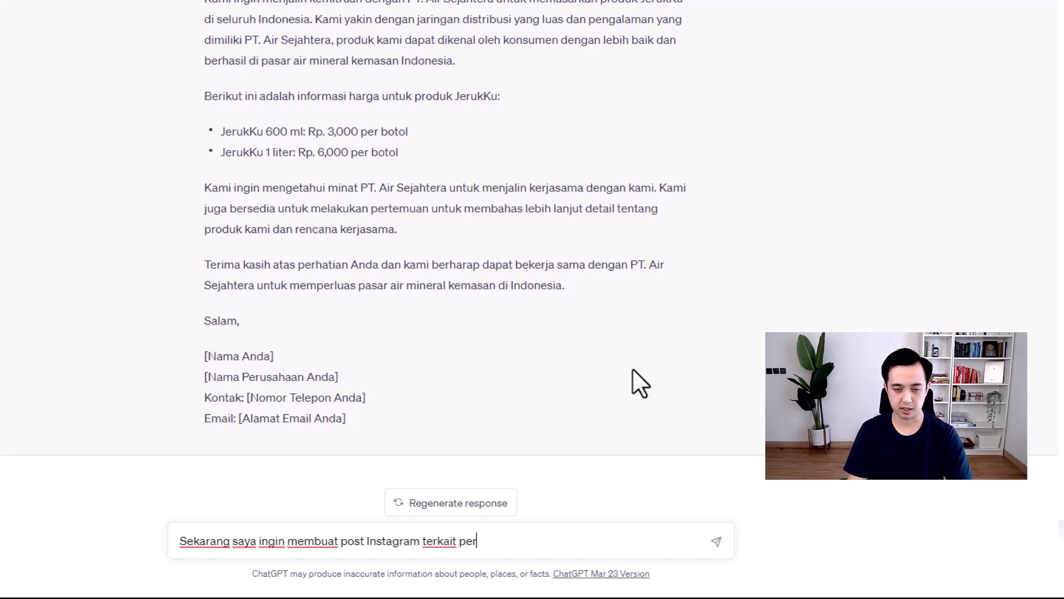
type("kenalan JerukKu ke ")
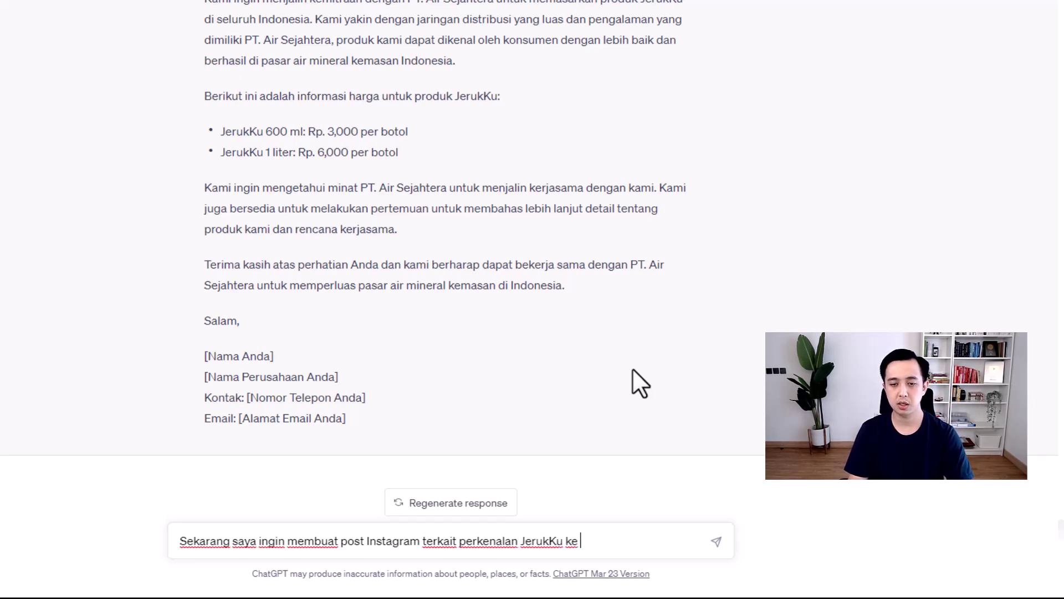
type("Indonesia. Tolong bantu saya ")
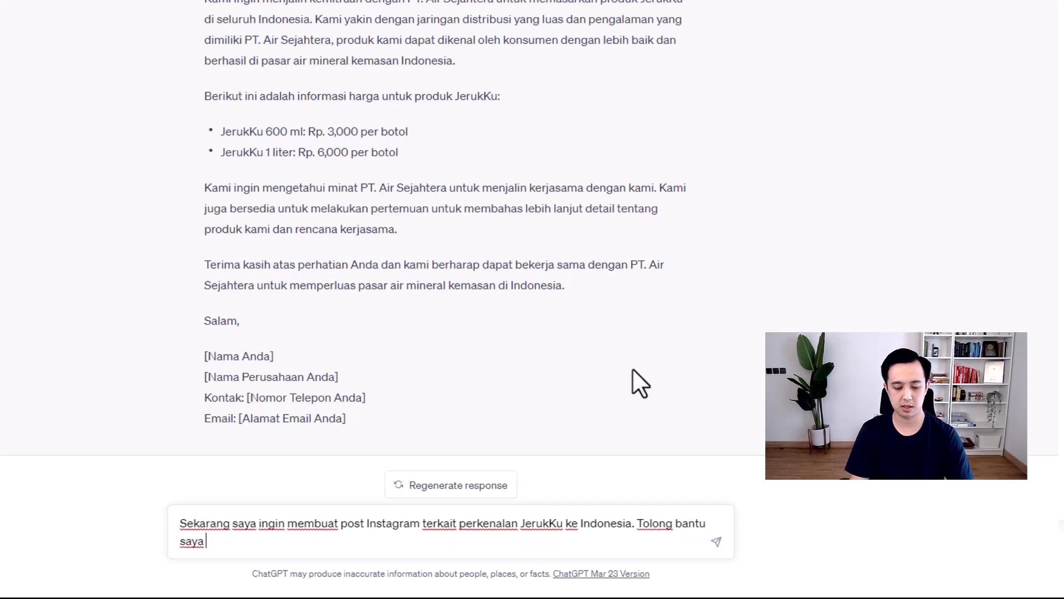
Finish the message with "membuat brief post ini termasuk caption yang bisa saya pakai di Instagram." and send it.
type("membuat b")
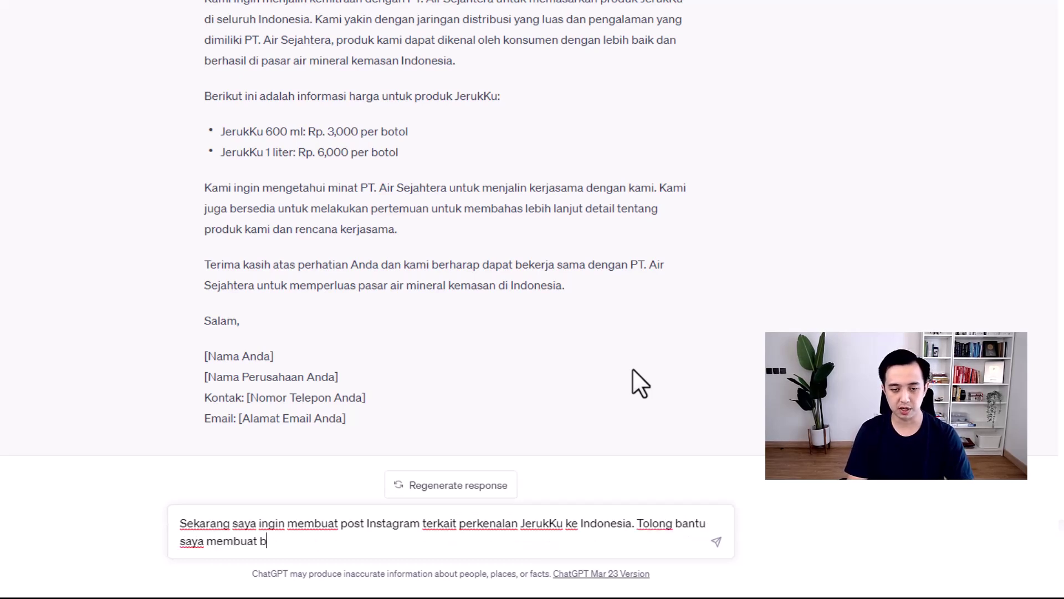
type("rief post ini termas")
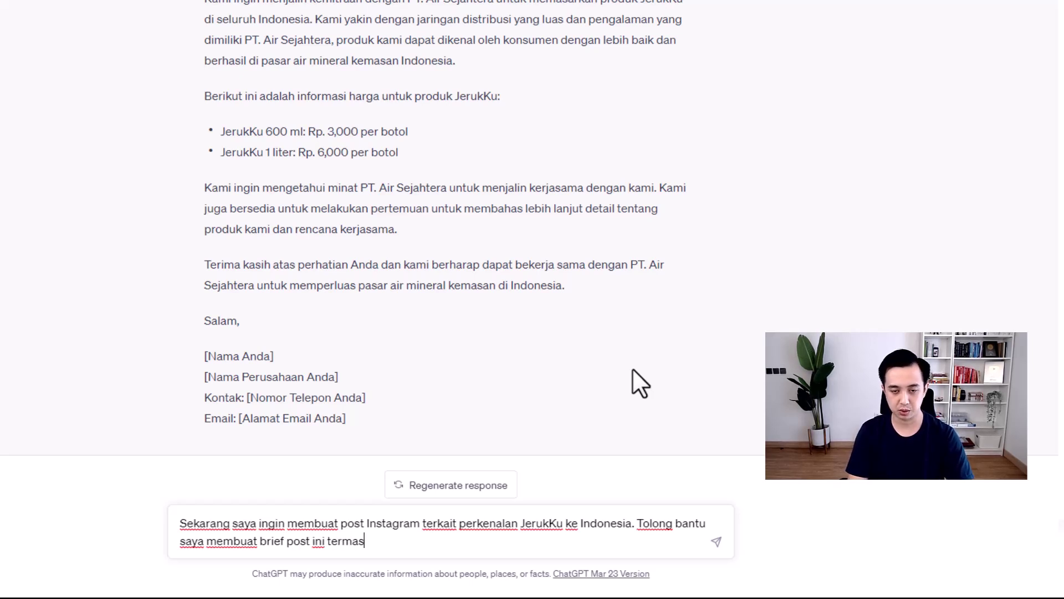
type("uk caption yang bisa saya pa")
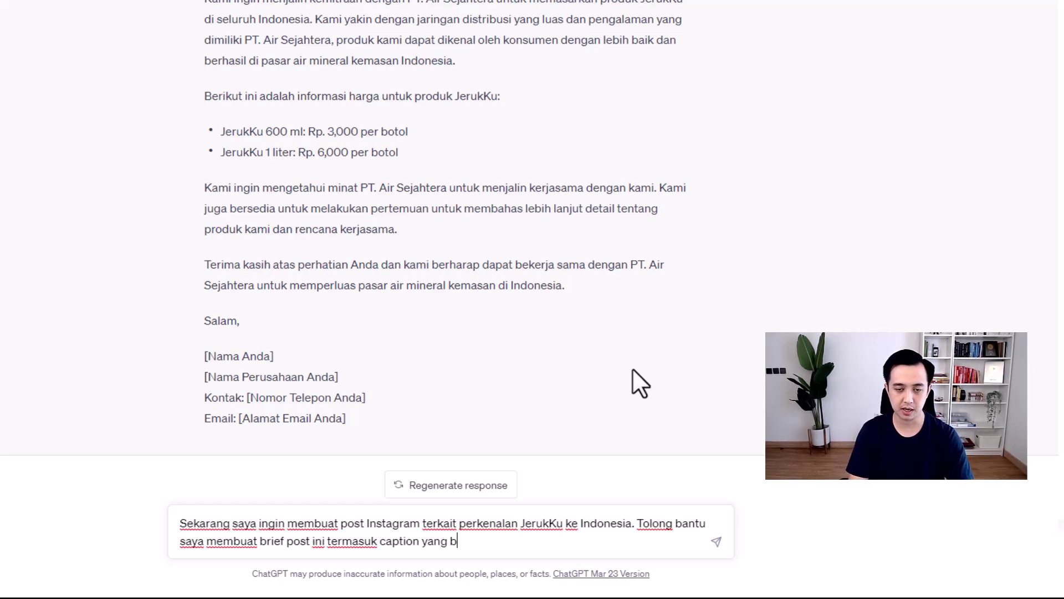
type("kai di Ins")
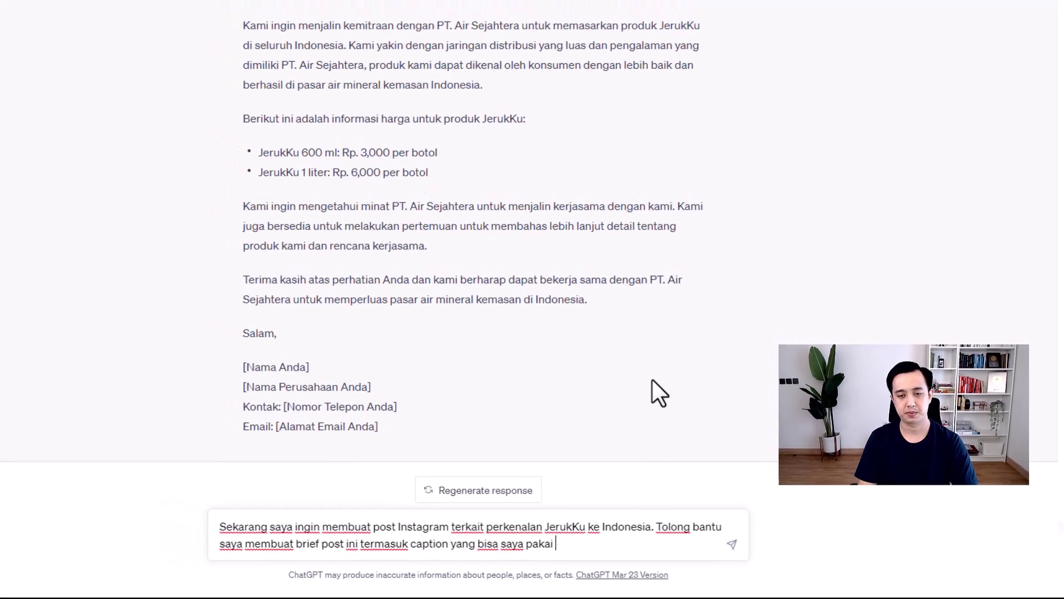
type("tagram.")
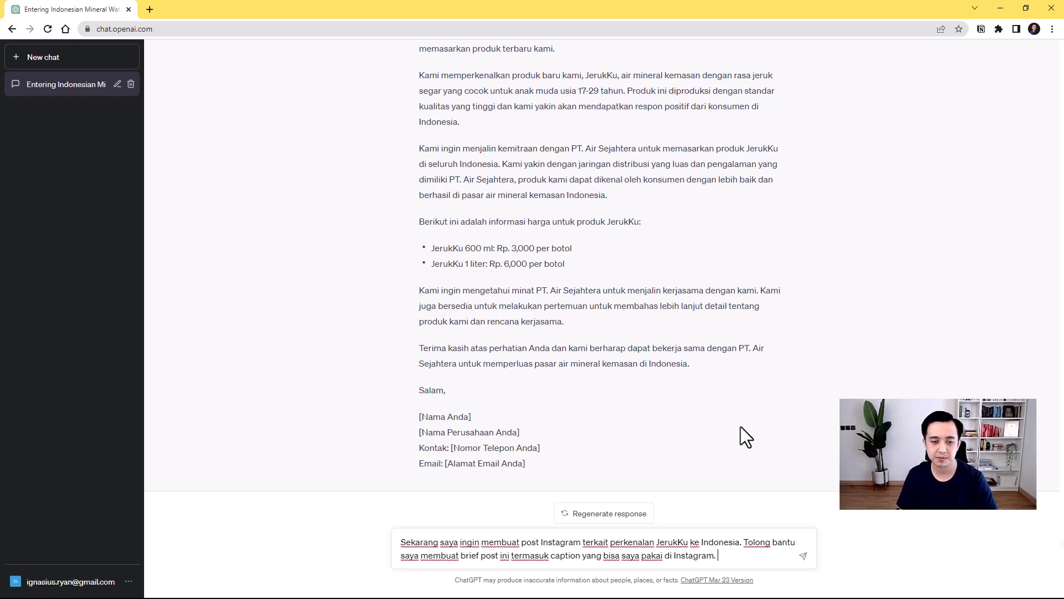
key("Return")
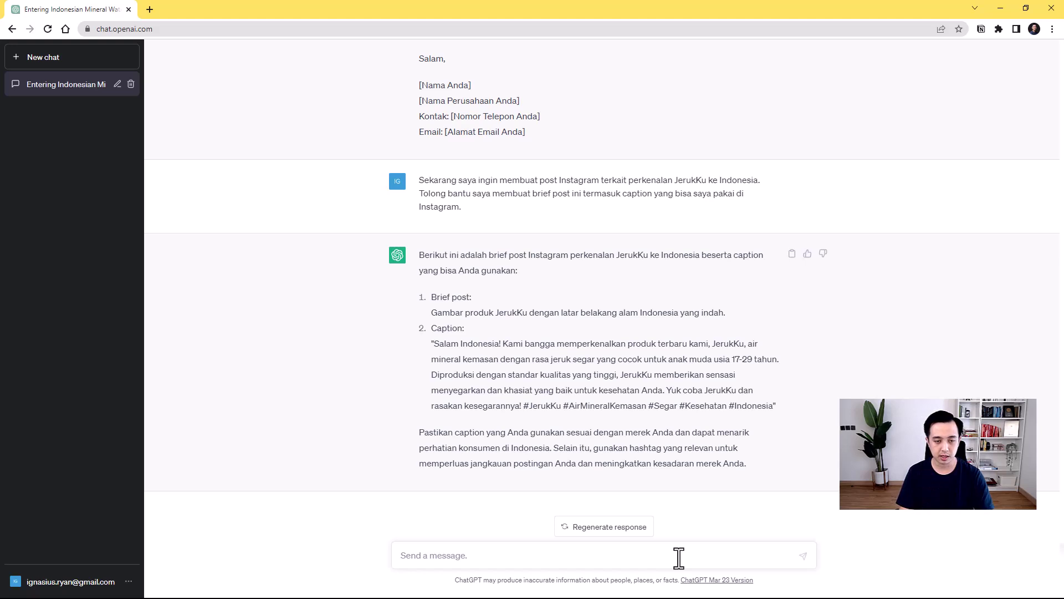
Ask for a more casual caption by sending "Buat captionnya sedikit lebih casual dong.".
type("Buat ")
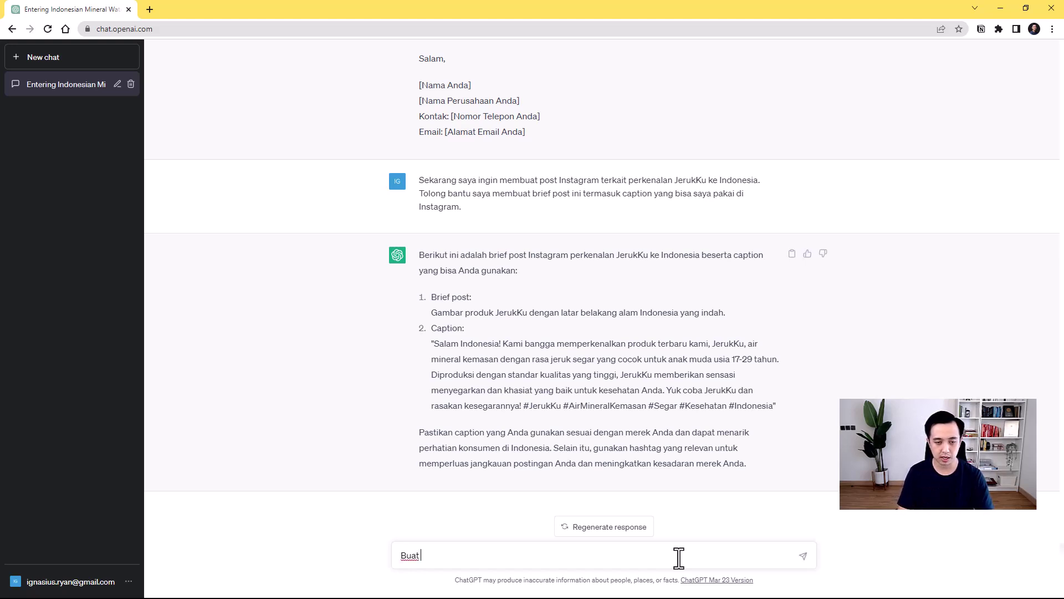
type("captionnya s")
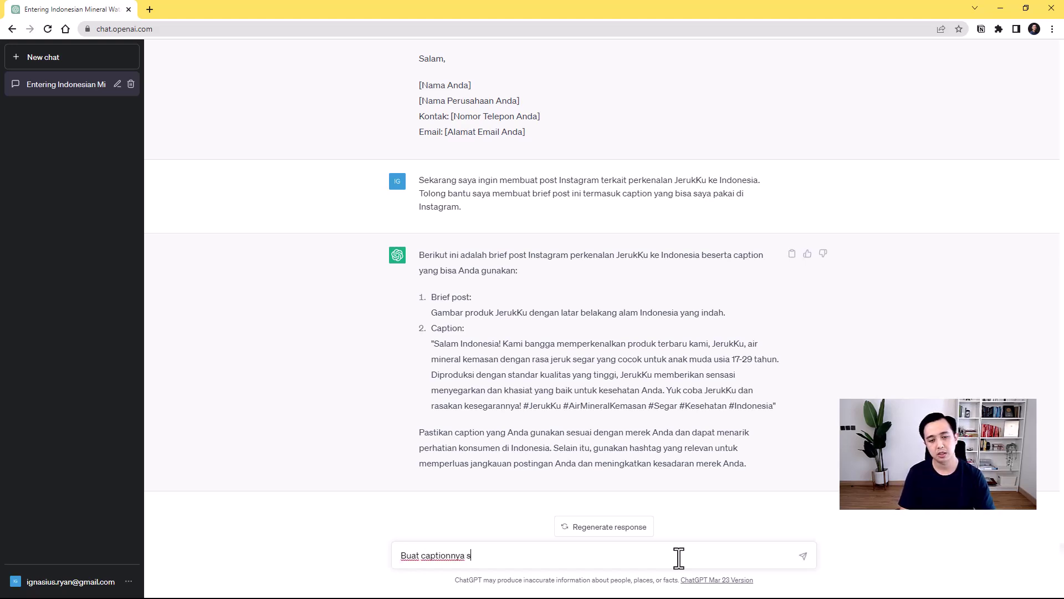
type("edikit lebih cas")
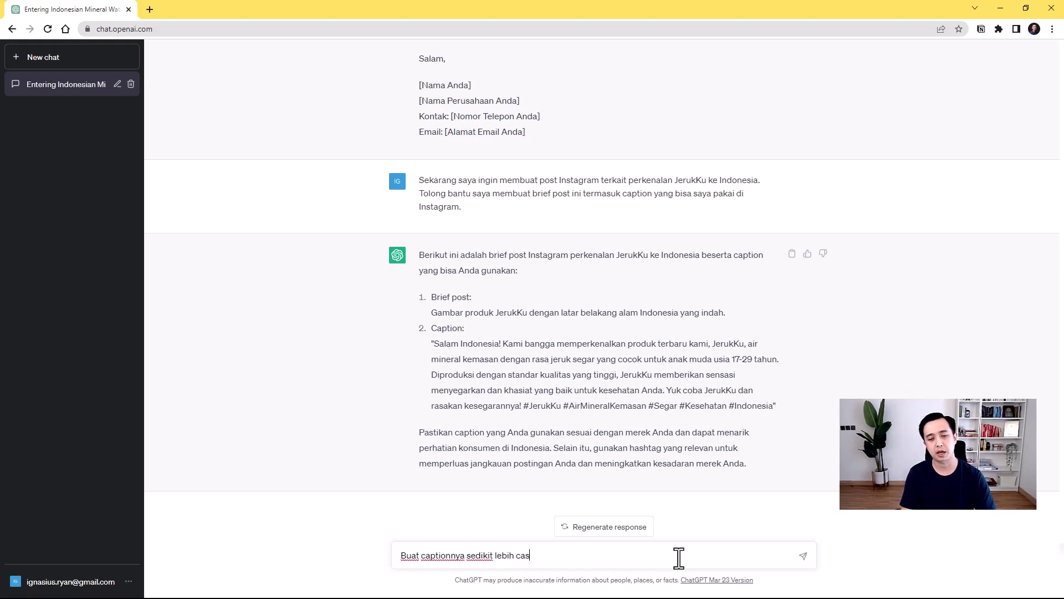
type("ual dong.")
key("Return")
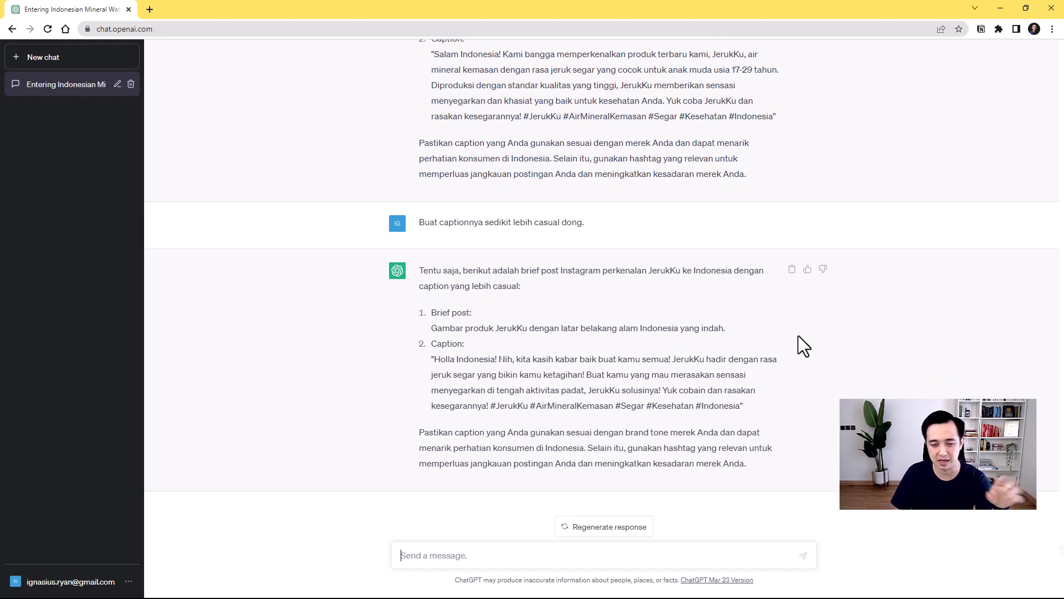
Ask for slang pronouns in the caption by sending "Pake gue elo dong buat captionnya.".
type("Pake N")
key("BackSpace")
type("gue elo dong buat captionnya.")
key("Return")
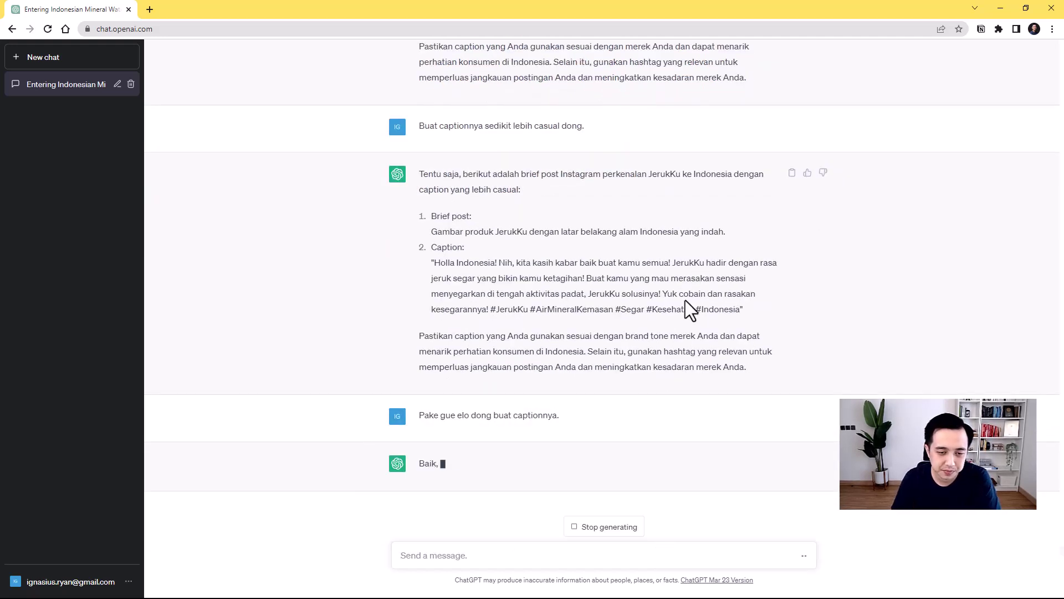